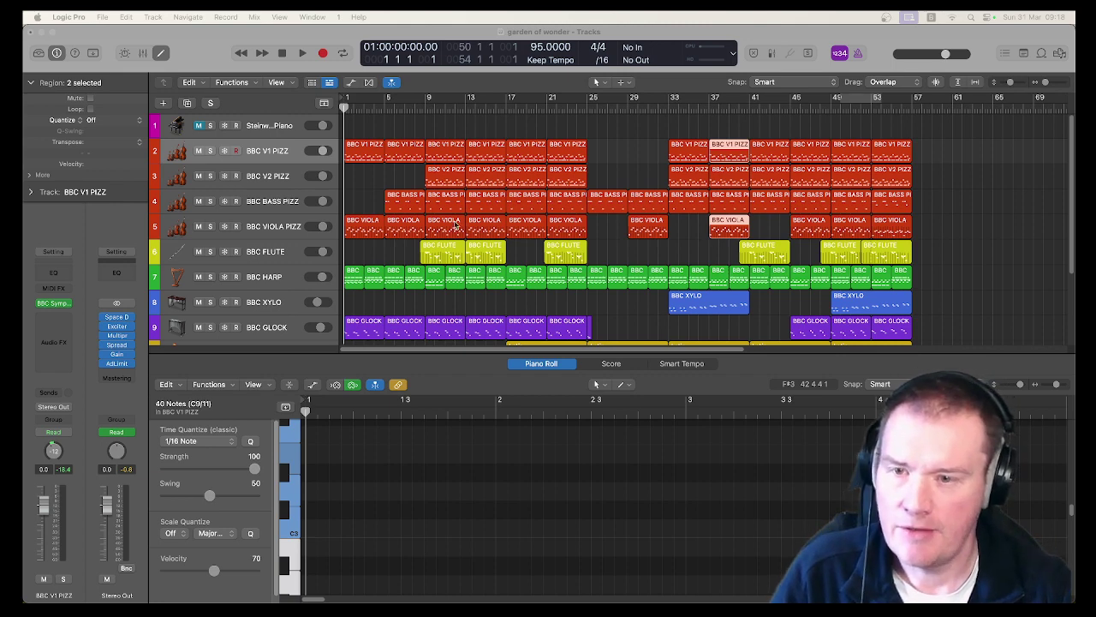
Play the arrangement from the start and view the notes of the first BBC BASS PIZZ region
left_click(359, 182)
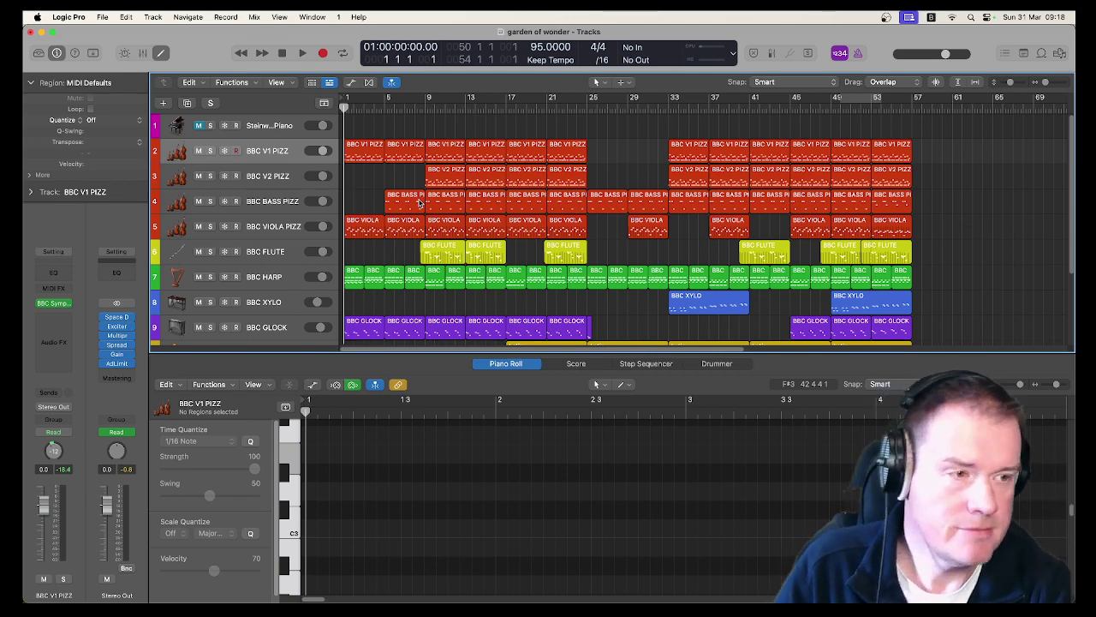
key("space")
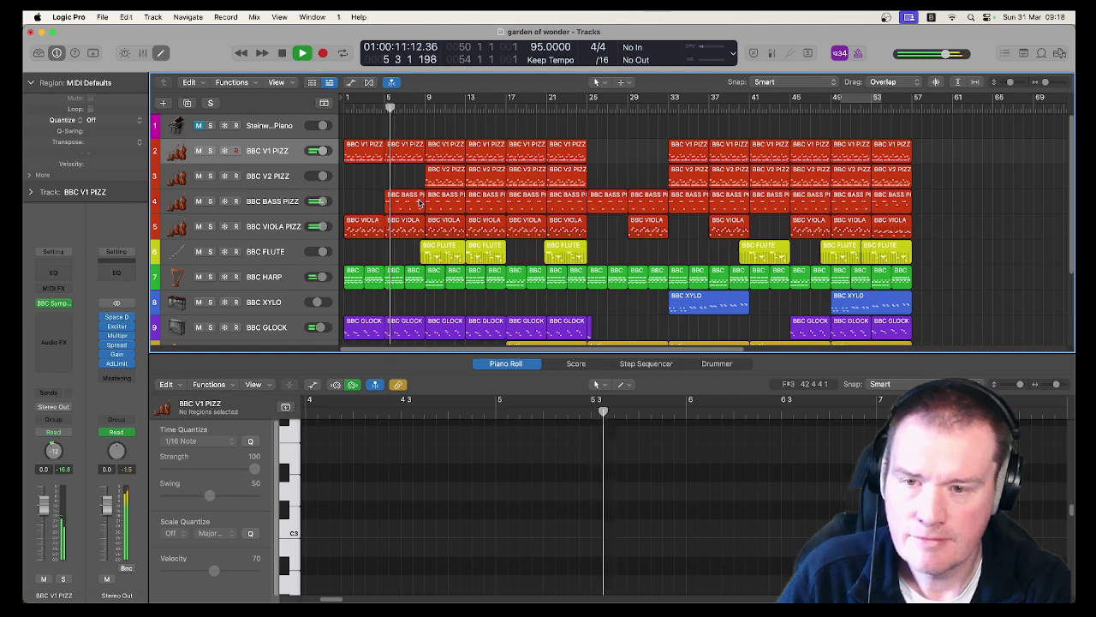
left_click(420, 202)
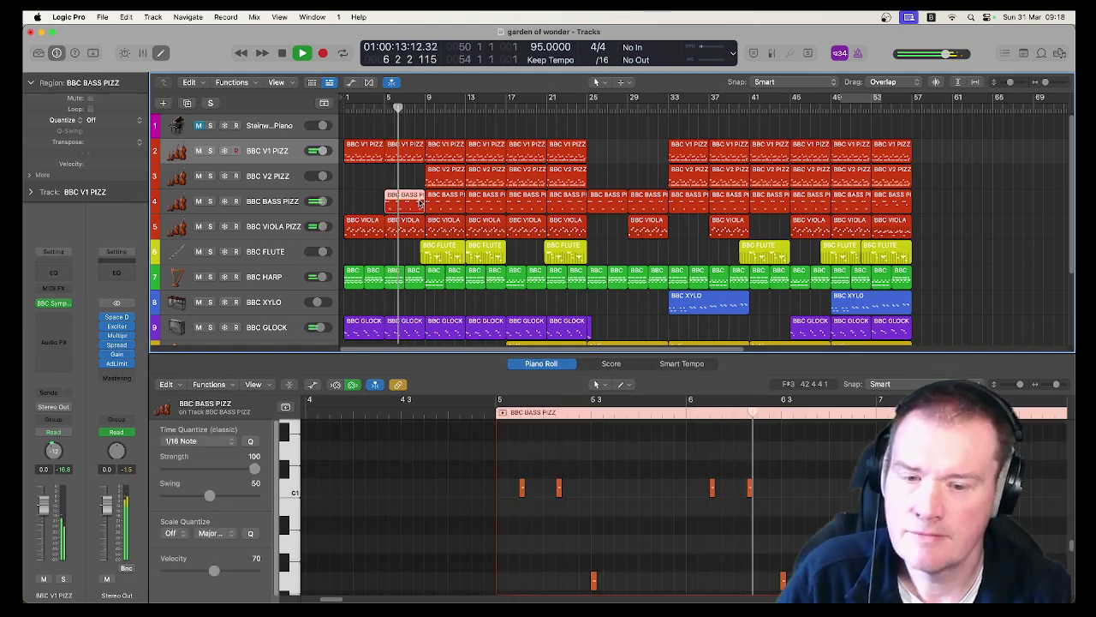
scroll(633, 489, "down", 1)
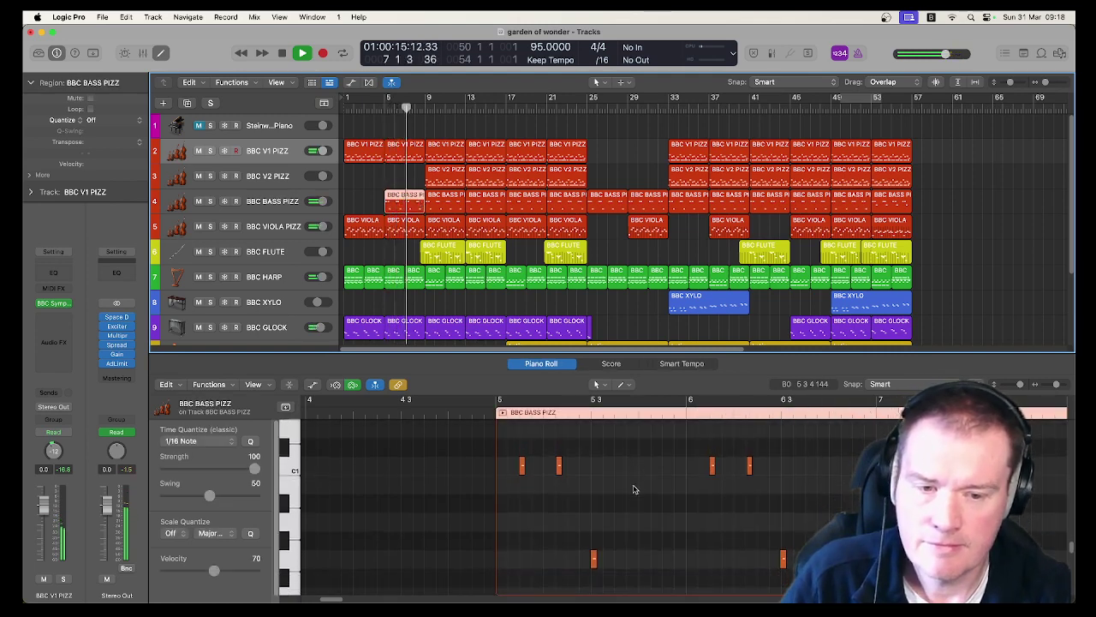
Examine the melody notes of the first BBC FLUTE region during playback
left_click(446, 256)
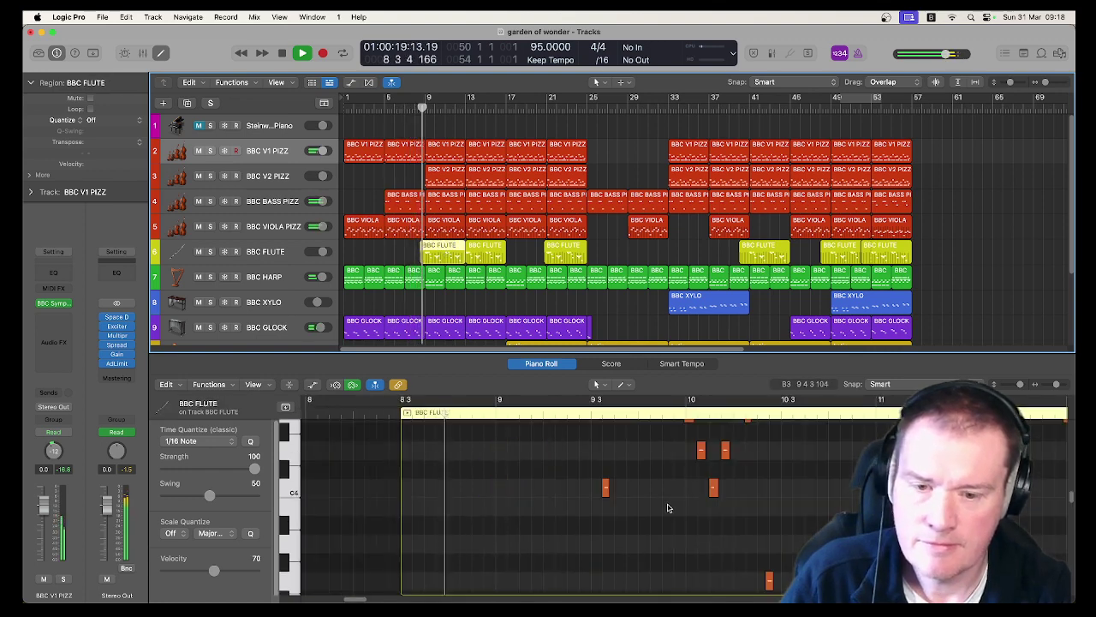
scroll(668, 508, "up", 1)
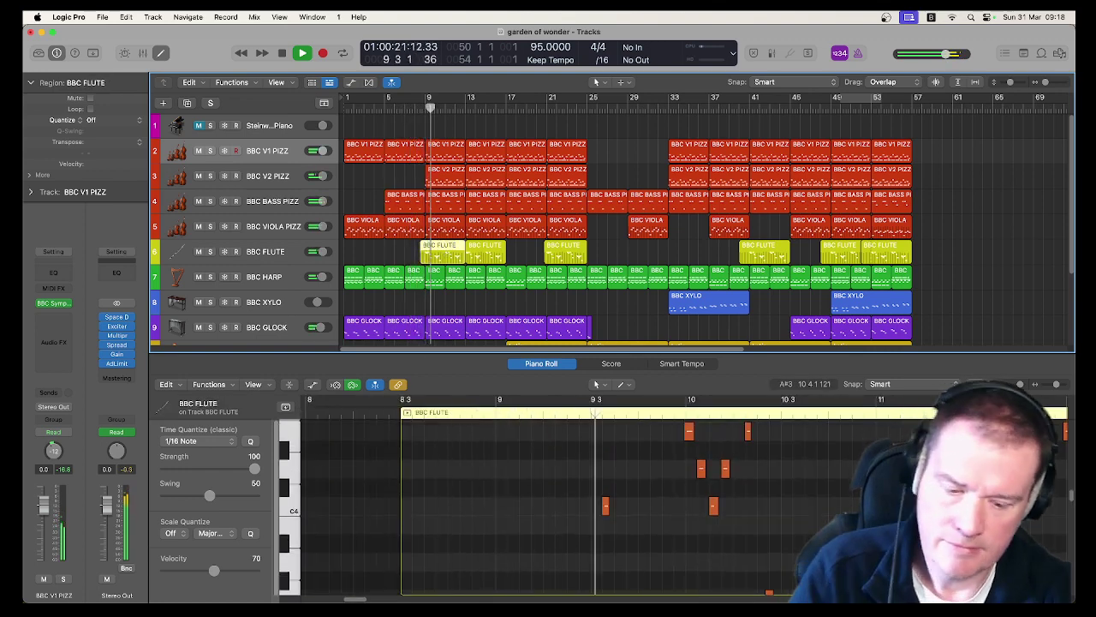
scroll(629, 518, "up", 2)
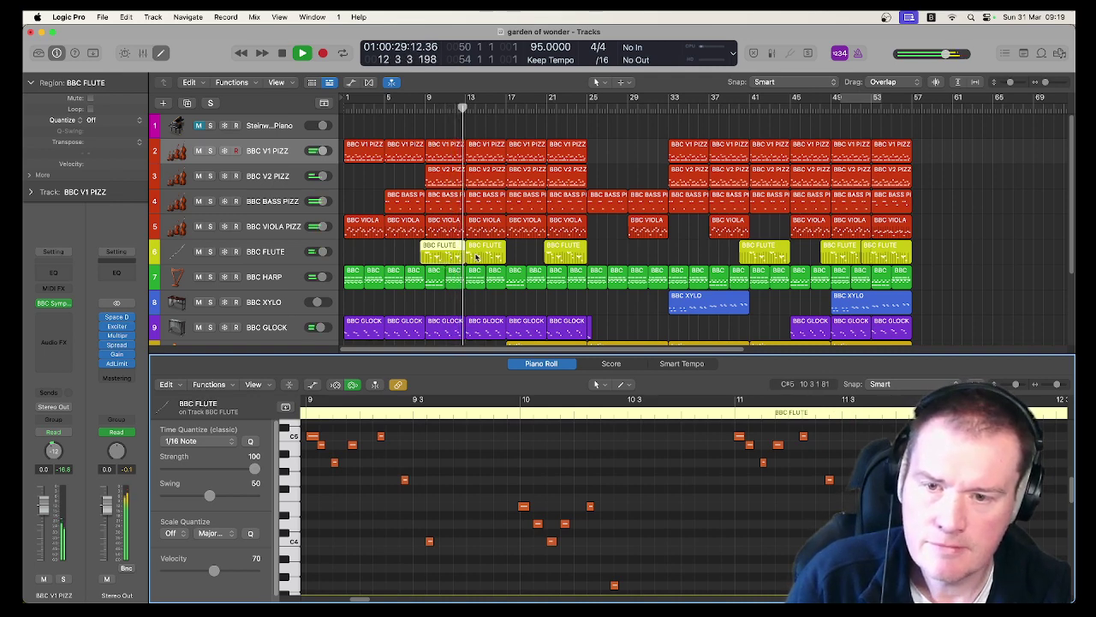
View the drummer settings of the first Latin region and select the BBC FLUTE region at bar 21 during playback
scroll(514, 261, "down", 2)
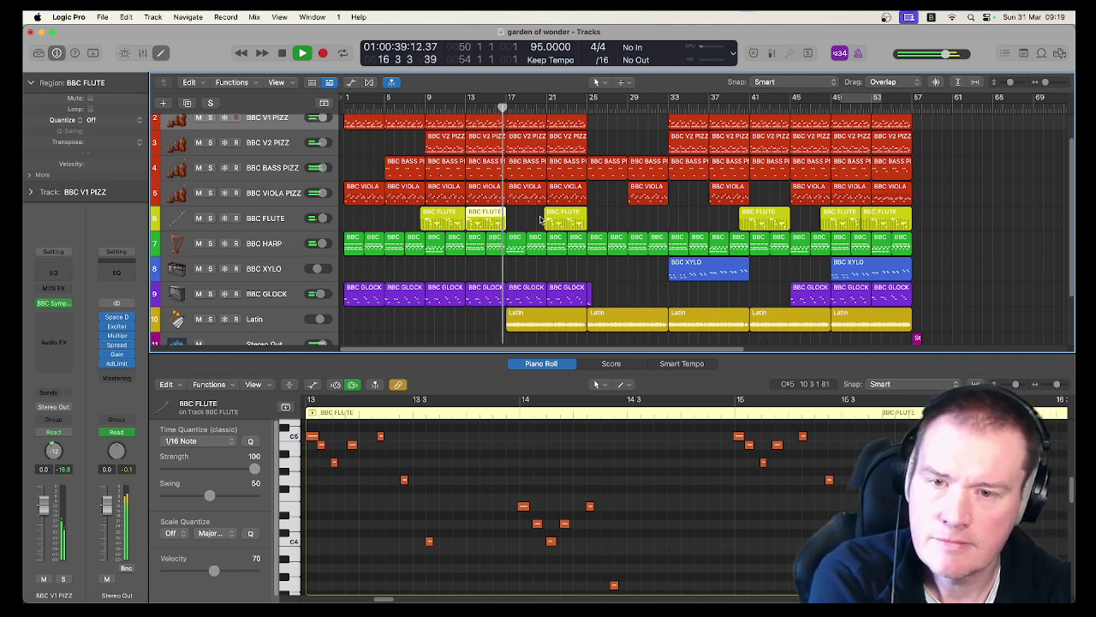
left_click(531, 320)
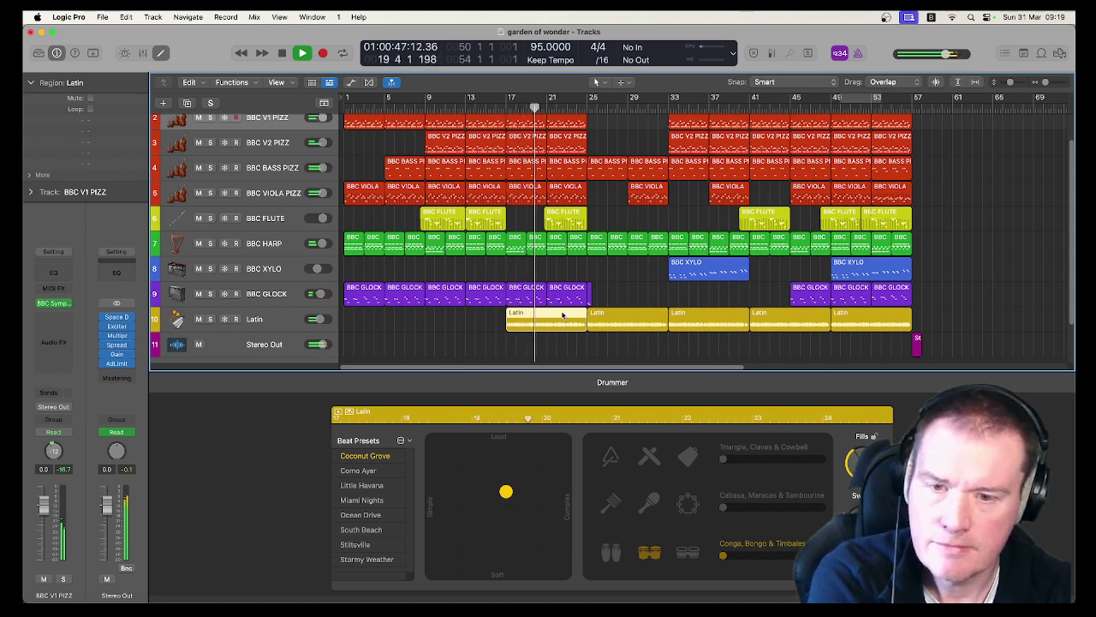
left_click(552, 217)
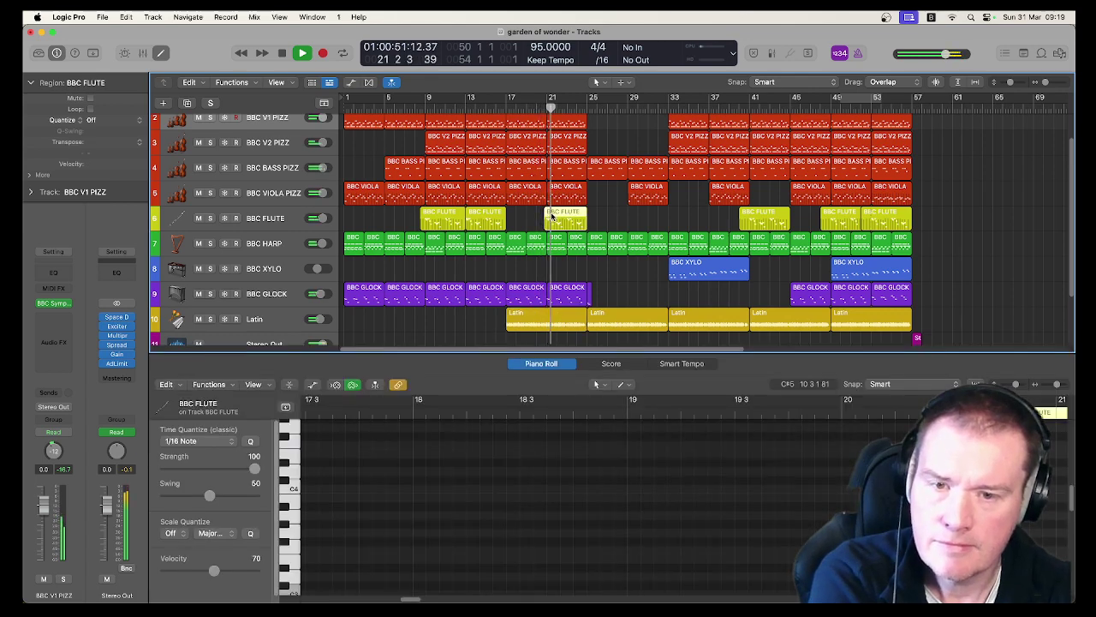
scroll(565, 236, "up", 1)
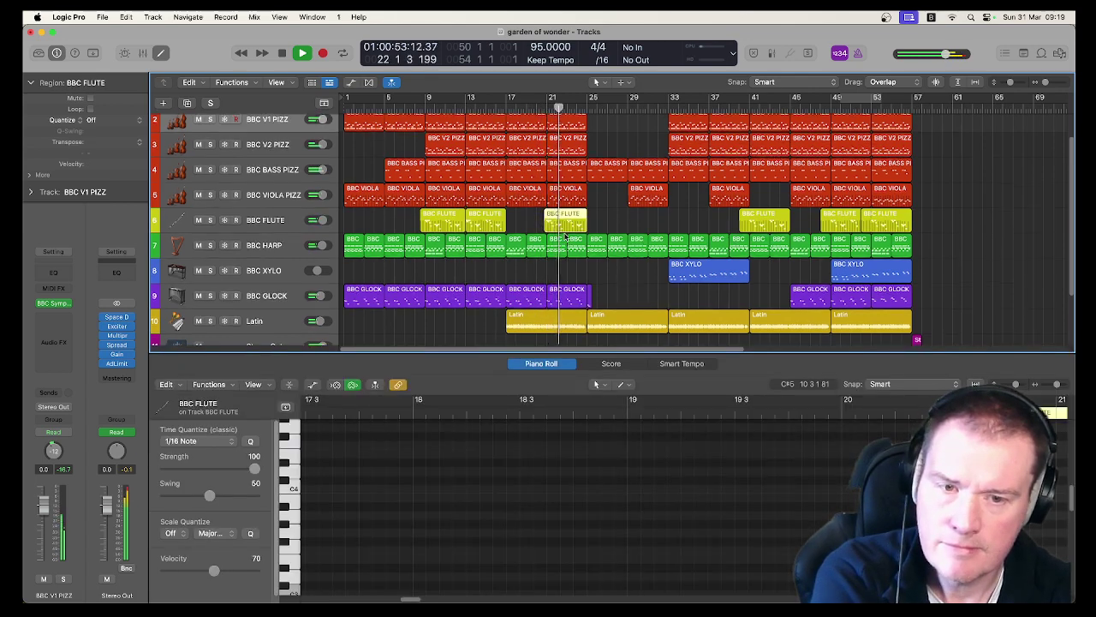
scroll(565, 236, "up", 2)
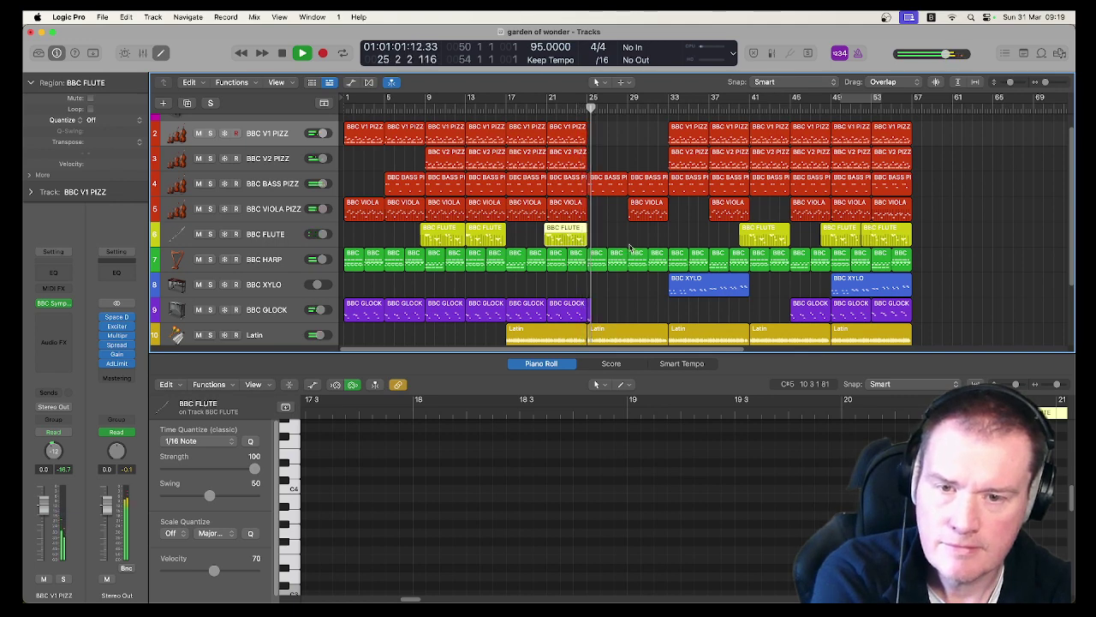
View the drummer settings of the Latin region at bar 25 and the notes of the BBC VIOLA region at bar 29
scroll(633, 300, "down", 2)
left_click(638, 312)
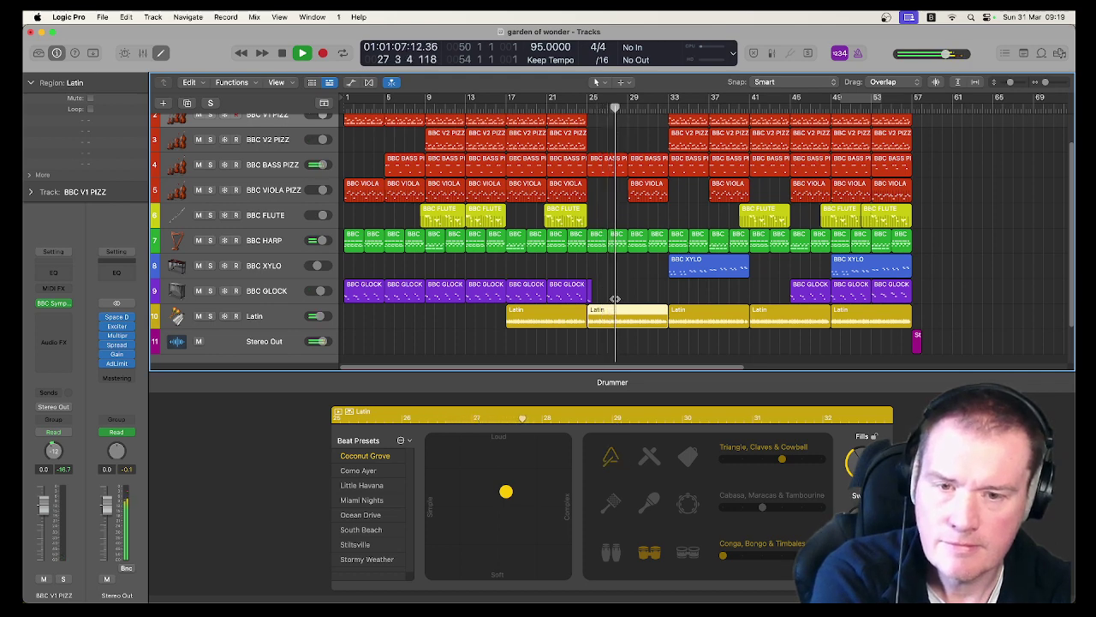
left_click(644, 191)
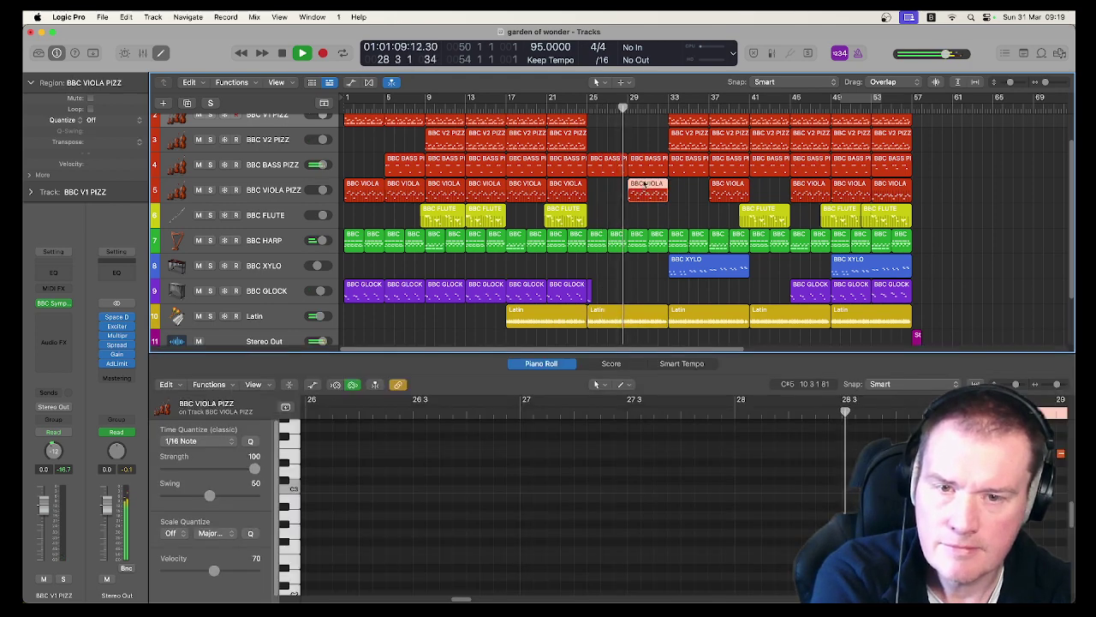
left_click(648, 159, "shift")
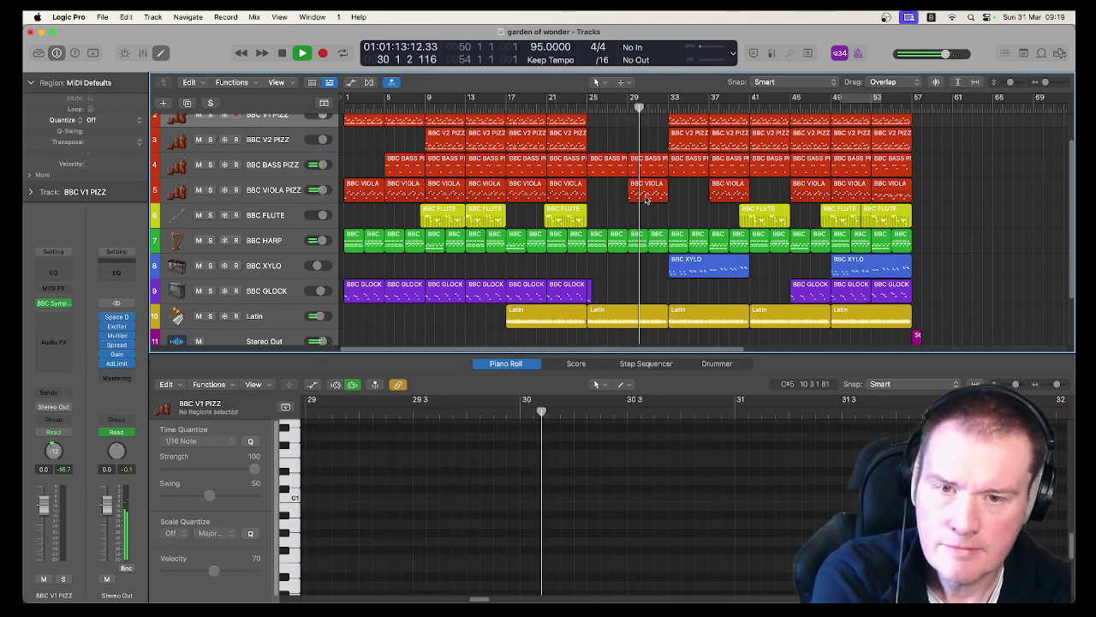
left_click(646, 187)
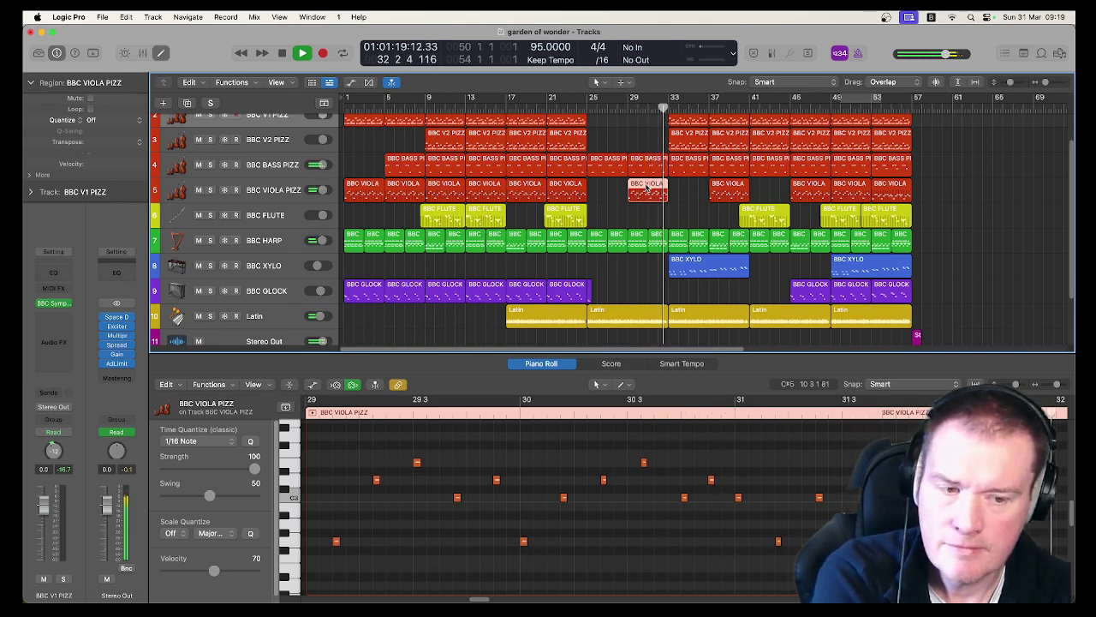
Examine the notes of the BBC XYLO region at bar 33 and the BBC FLUTE region near bar 41
left_click(698, 264)
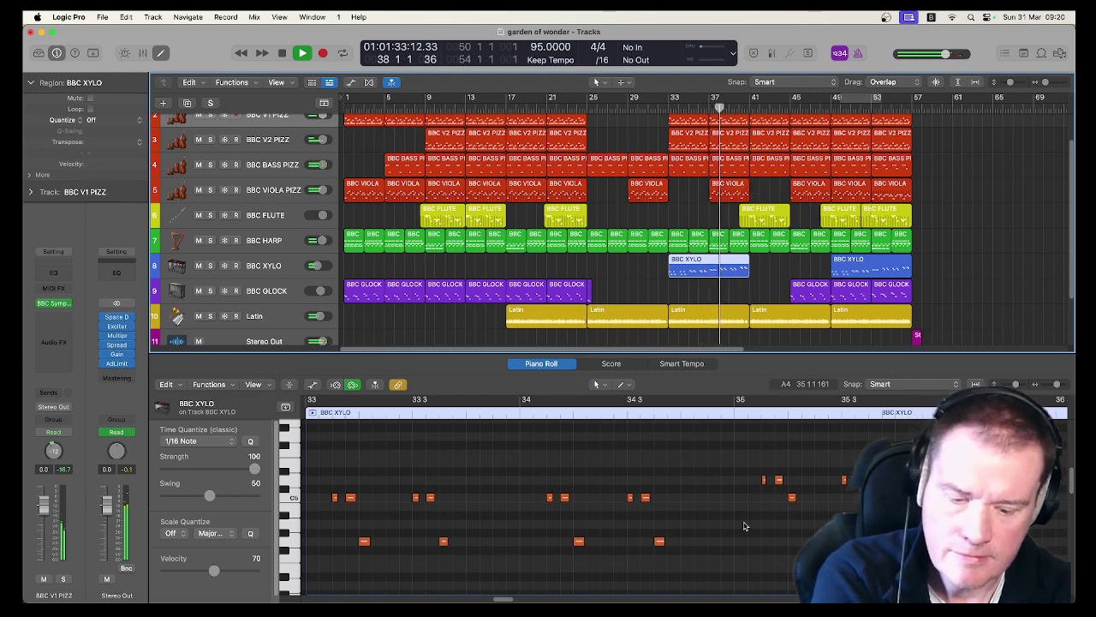
scroll(745, 526, "down", 3)
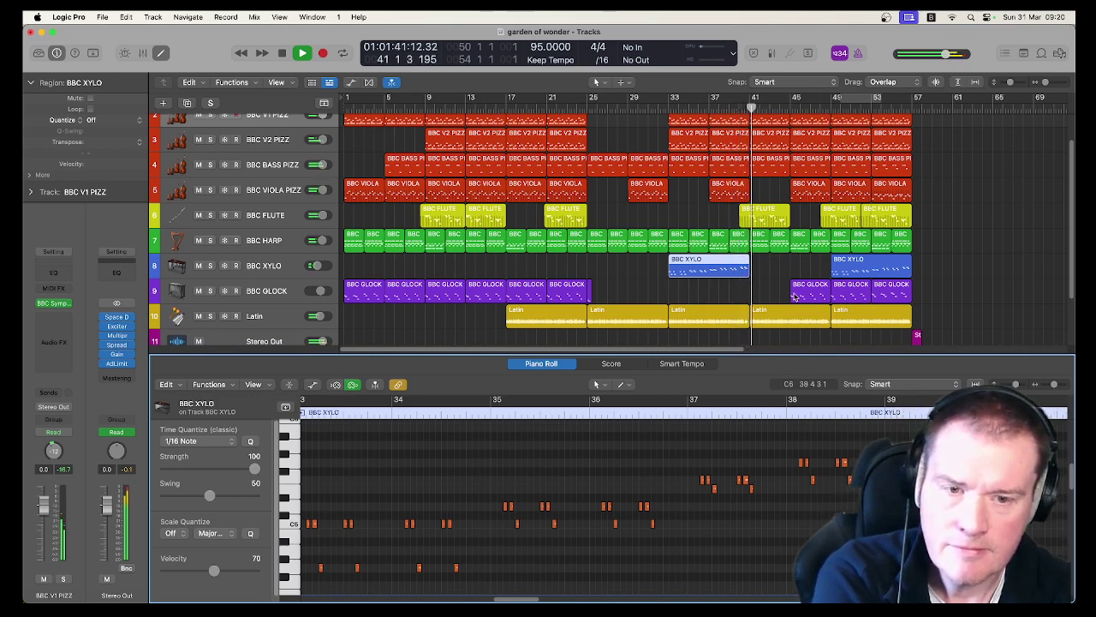
left_click(763, 216)
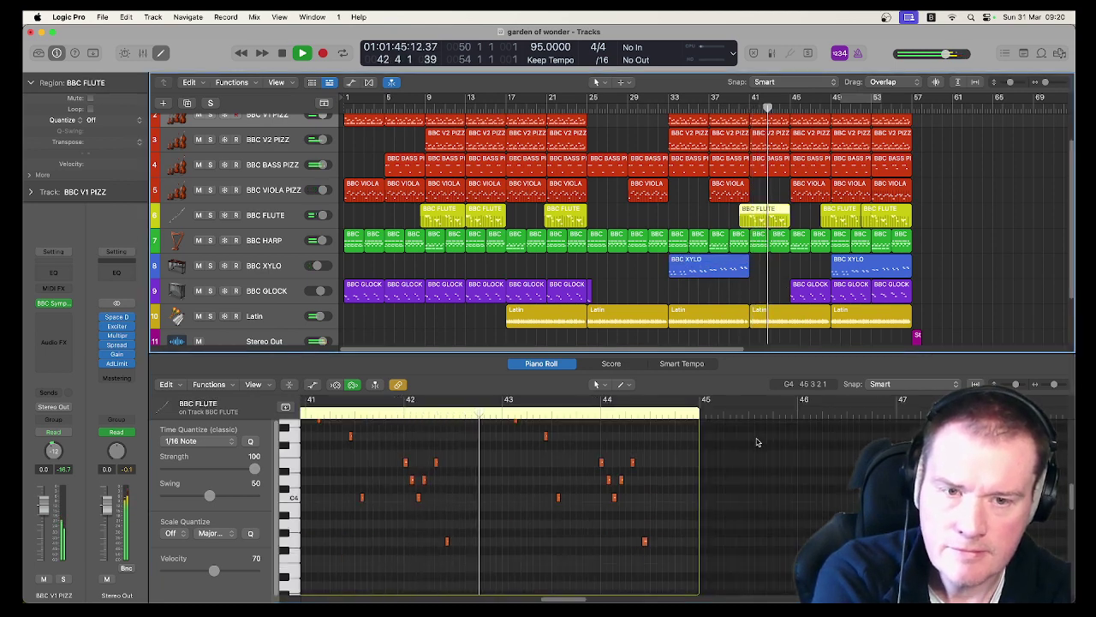
scroll(758, 458, "up", 1)
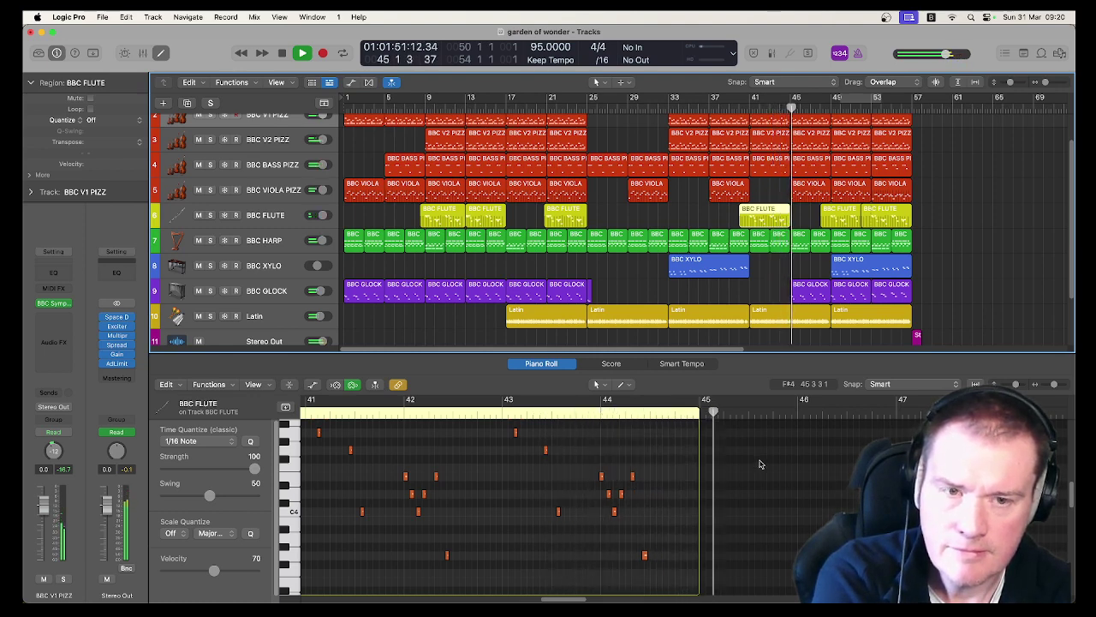
Examine the notes of the BBC GLOCK region at bar 45 and the BBC XYLO region at bar 49, stopping playback after the arrangement ends
left_click(805, 292)
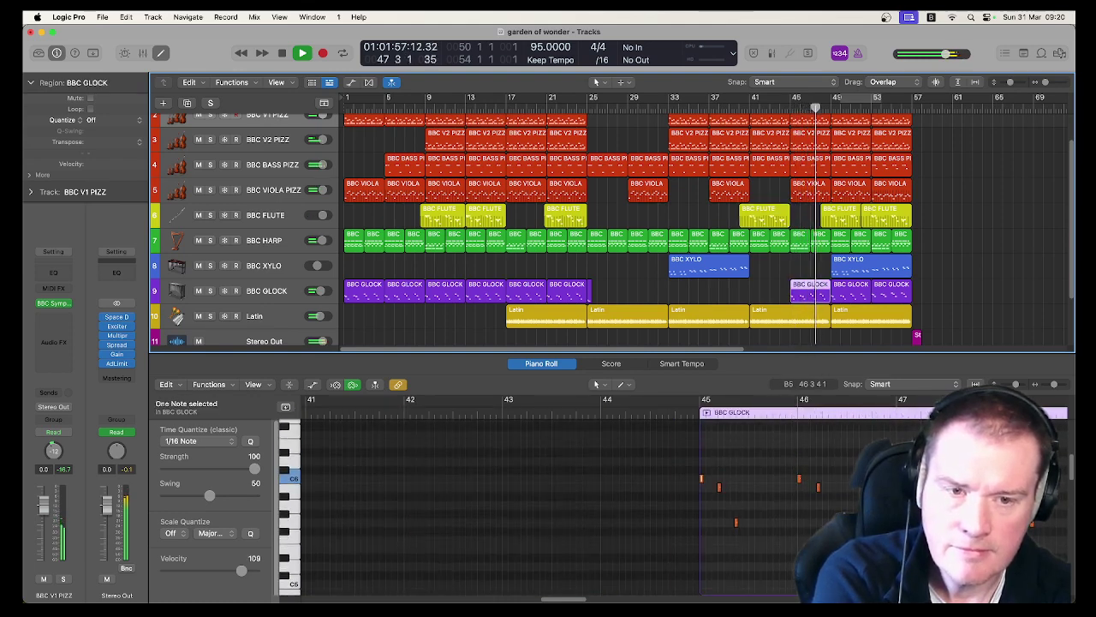
left_click(854, 263)
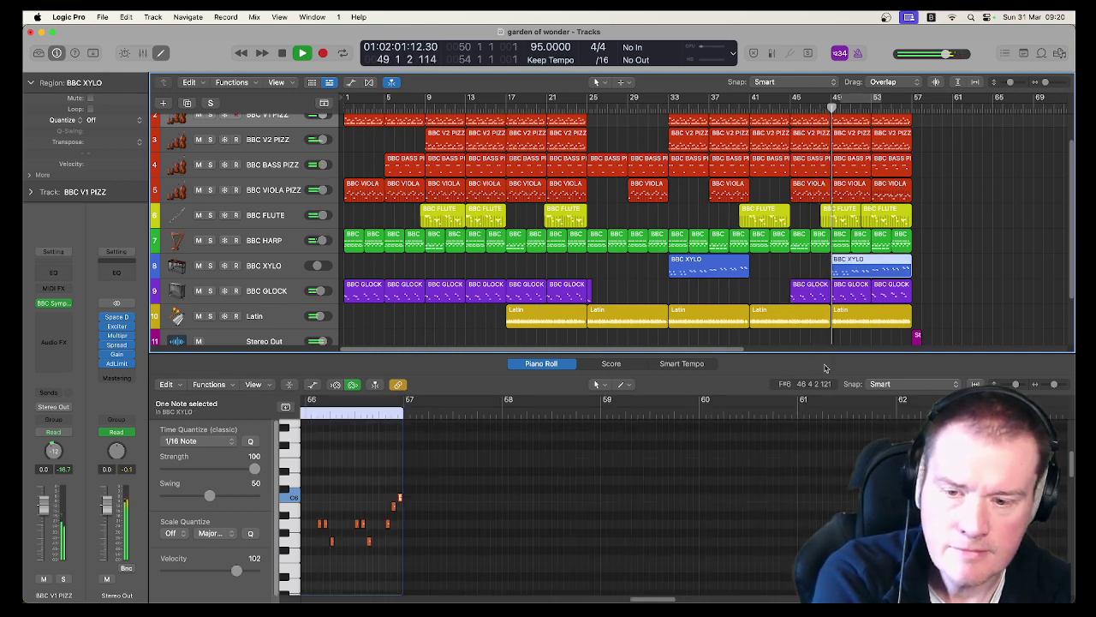
left_click(787, 519)
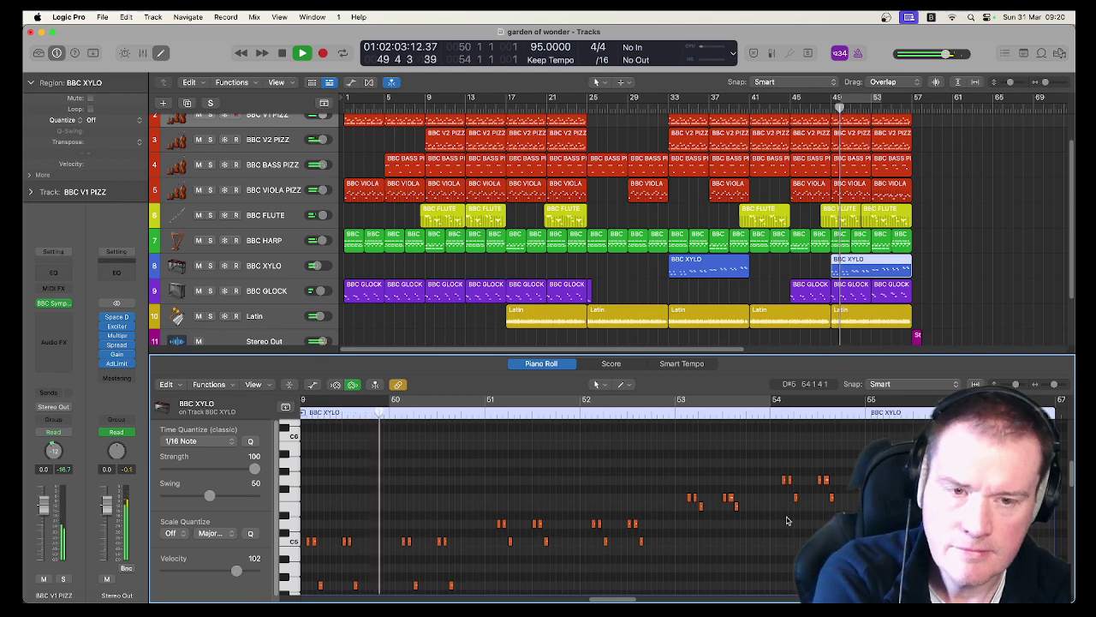
scroll(788, 525, "down", 2)
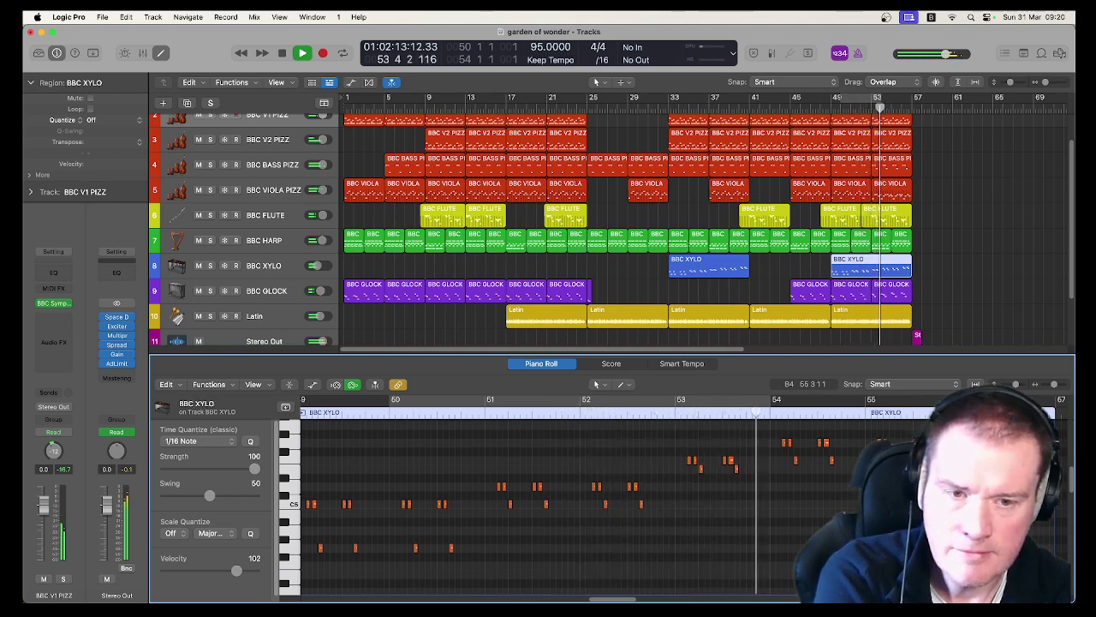
scroll(805, 531, "up", 1)
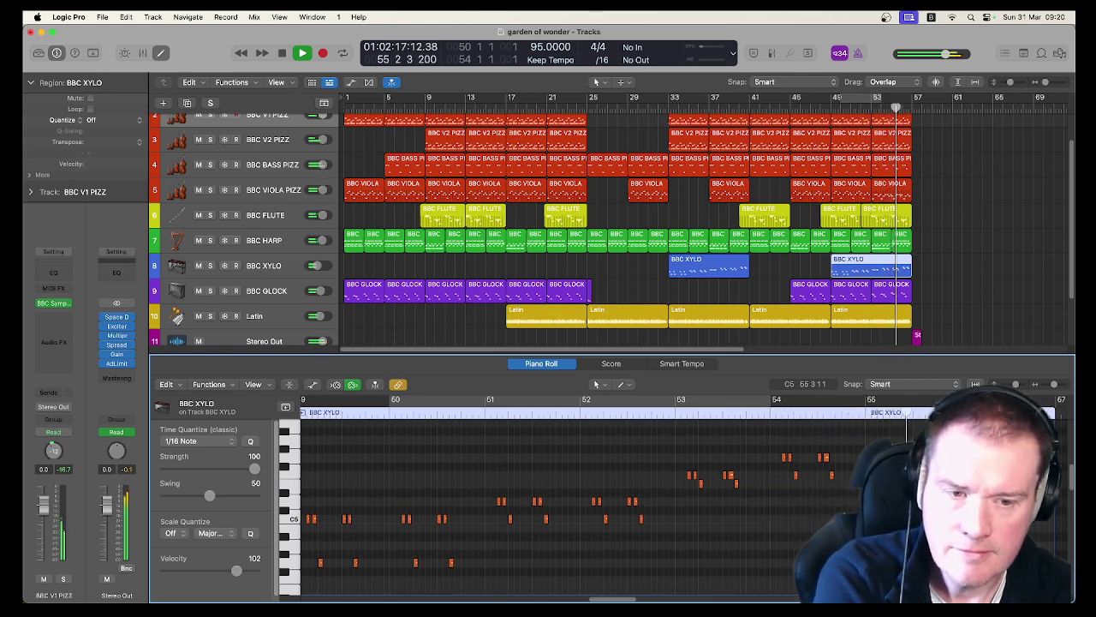
left_click(969, 335)
key("space")
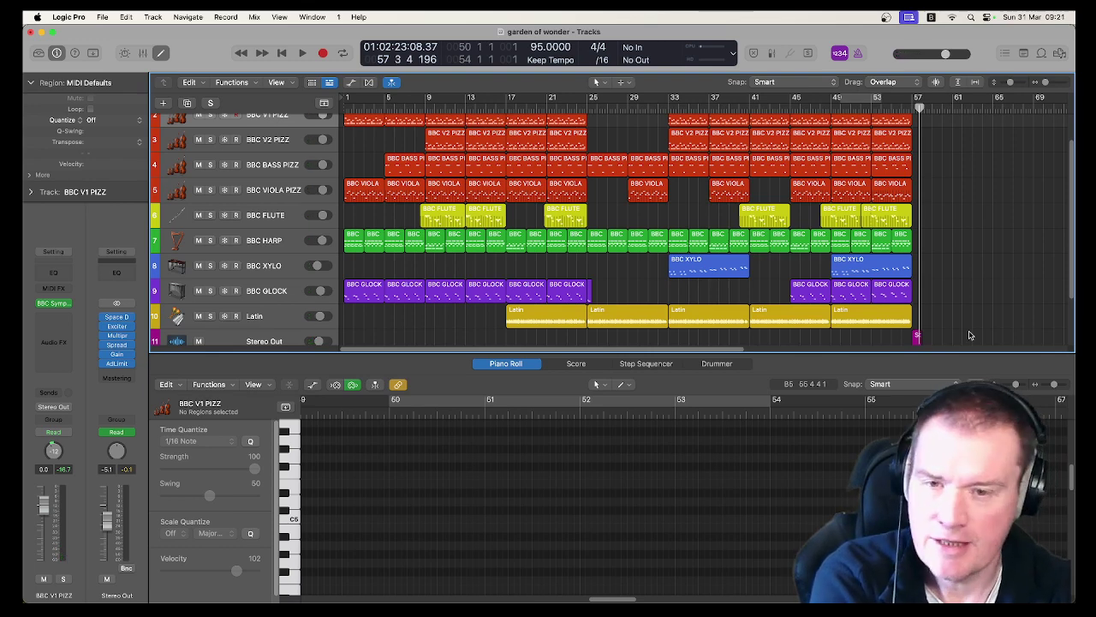
Open the BBC Symphony Orchestra instrument of the BBC V1 PIZZ track to view its pizzicato articulation, and close it again
scroll(967, 289, "up", 2)
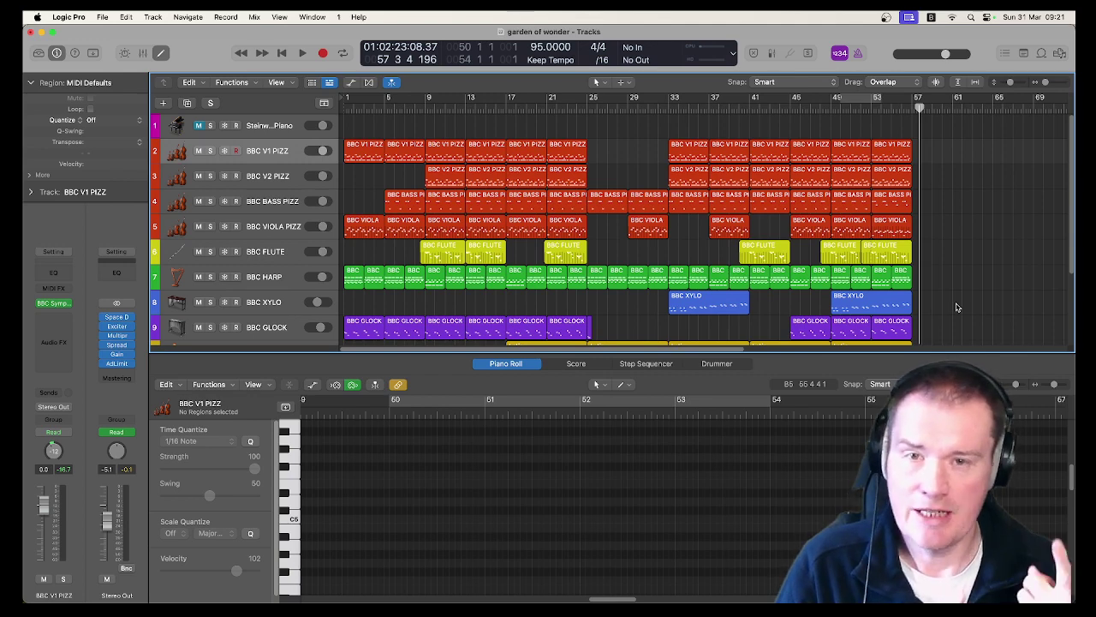
left_click(297, 156)
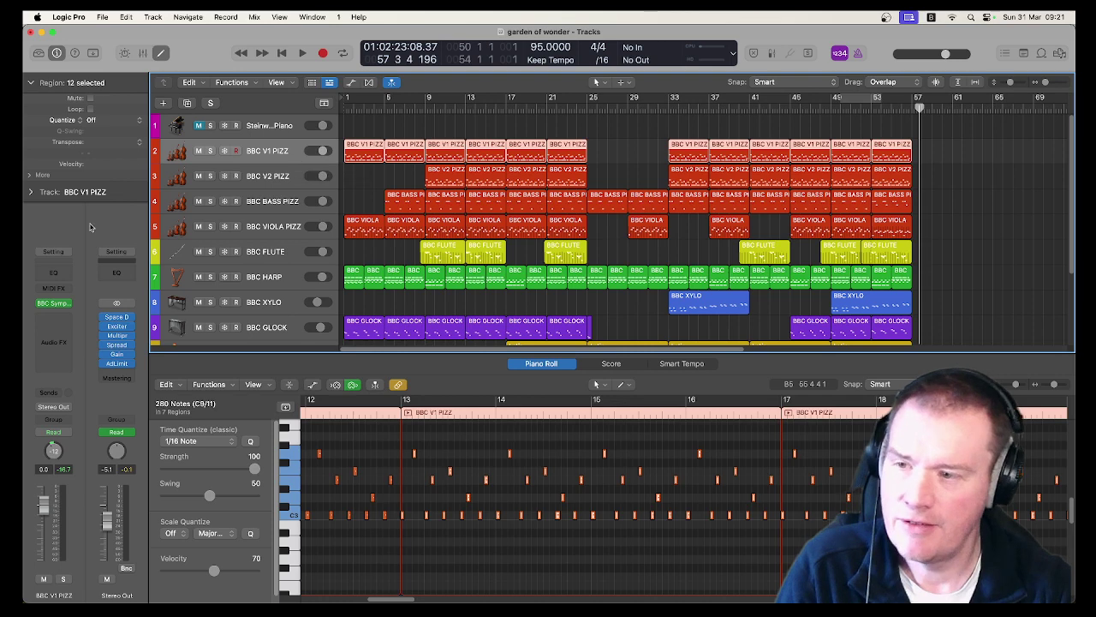
left_click(52, 304)
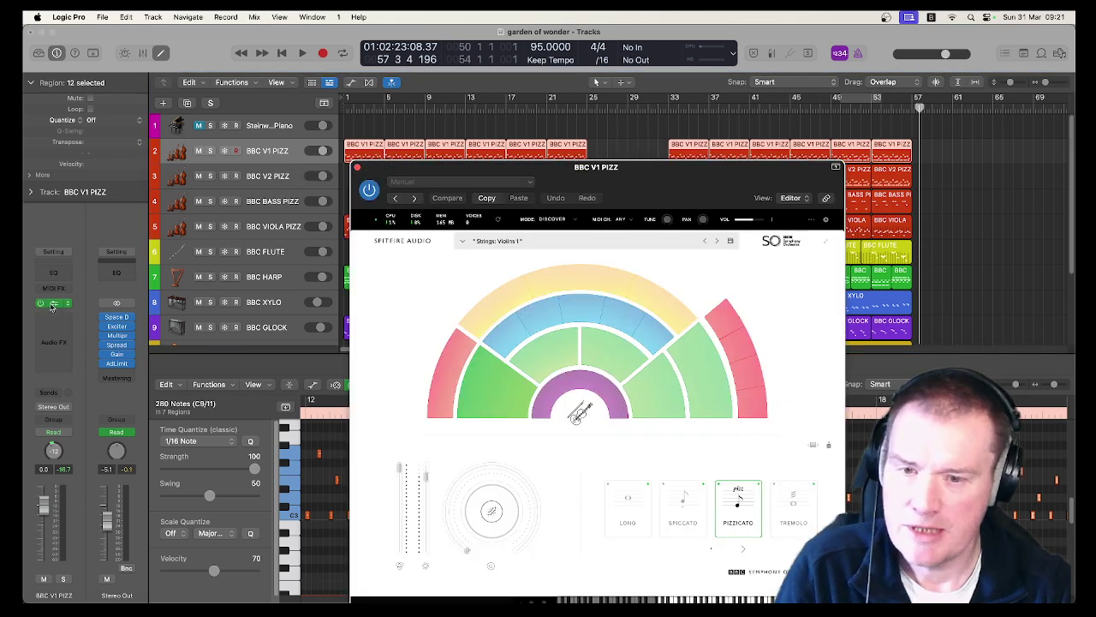
left_click_drag(494, 176, 435, 103)
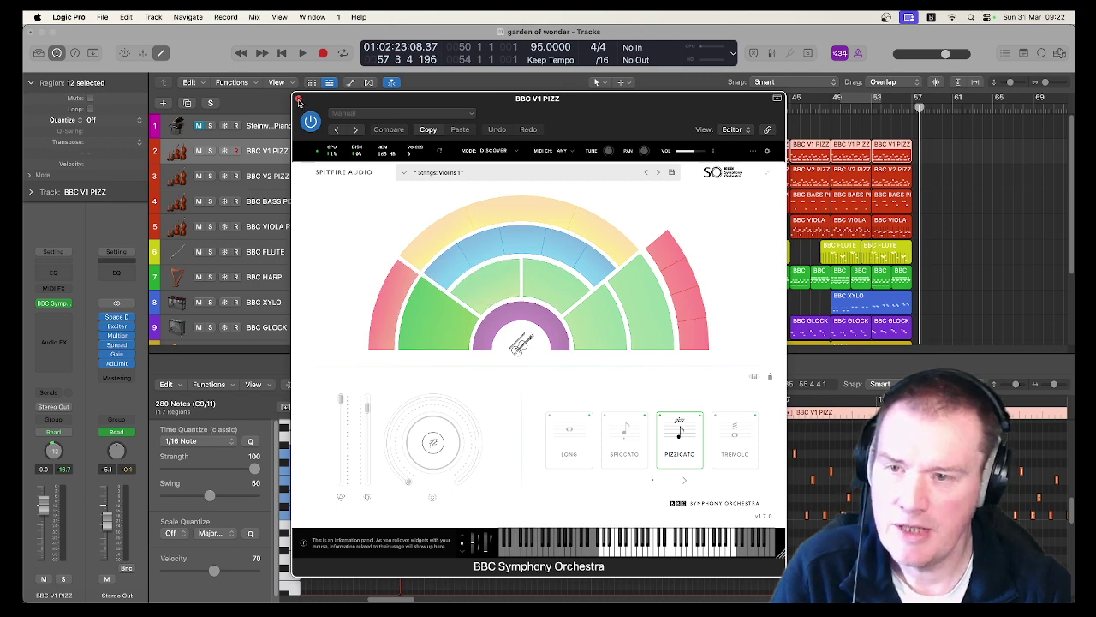
left_click(299, 101)
Solo the Latin percussion track and place the playhead at bar 17, where its first region starts
scroll(310, 253, "down", 3)
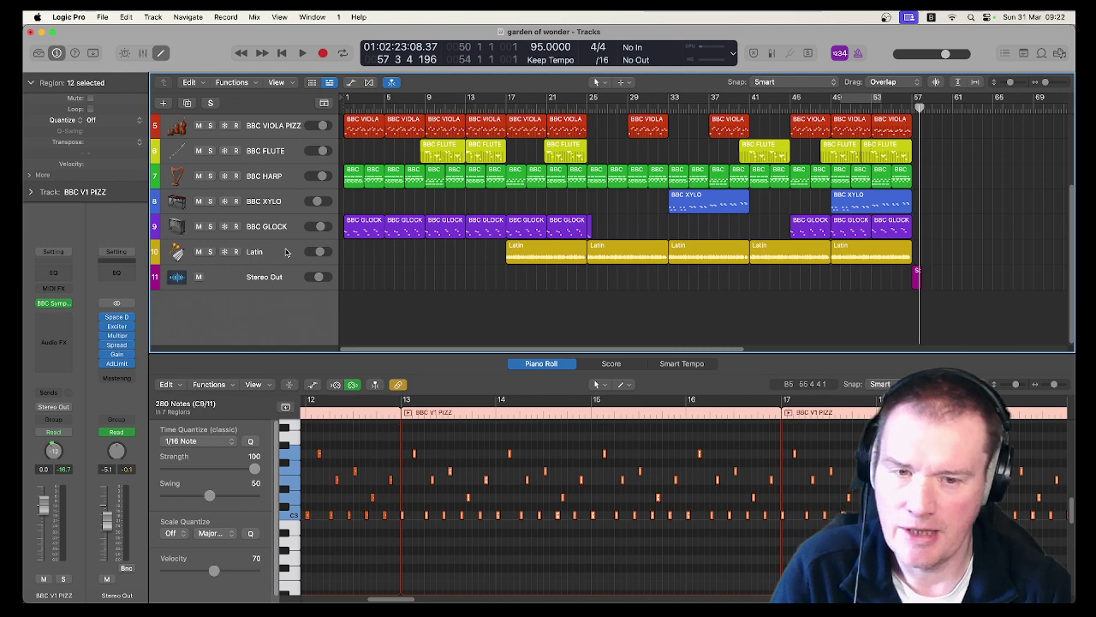
left_click(285, 253)
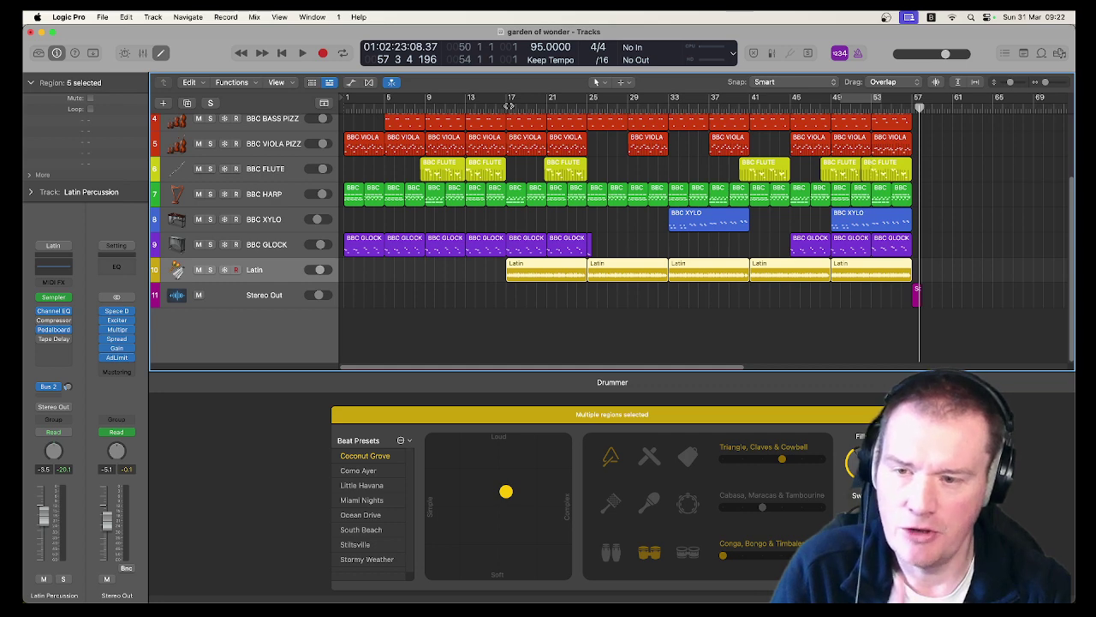
left_click(508, 106)
left_click(210, 270)
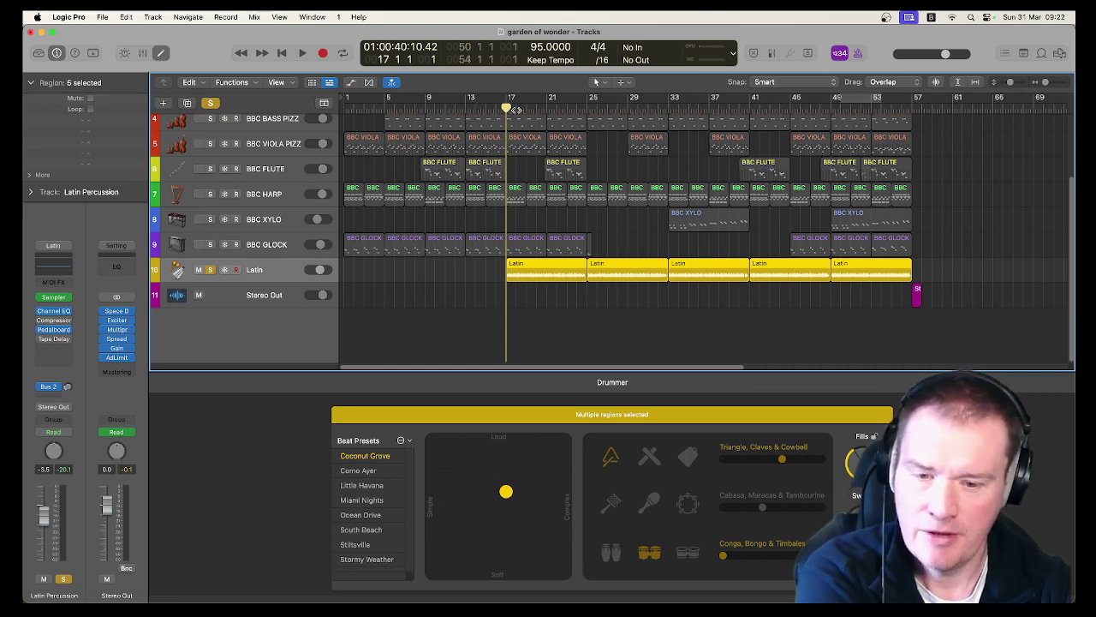
Select only the first Latin region to show its drummer settings and play it soloed from bar 17
left_click(480, 272)
left_click(530, 265)
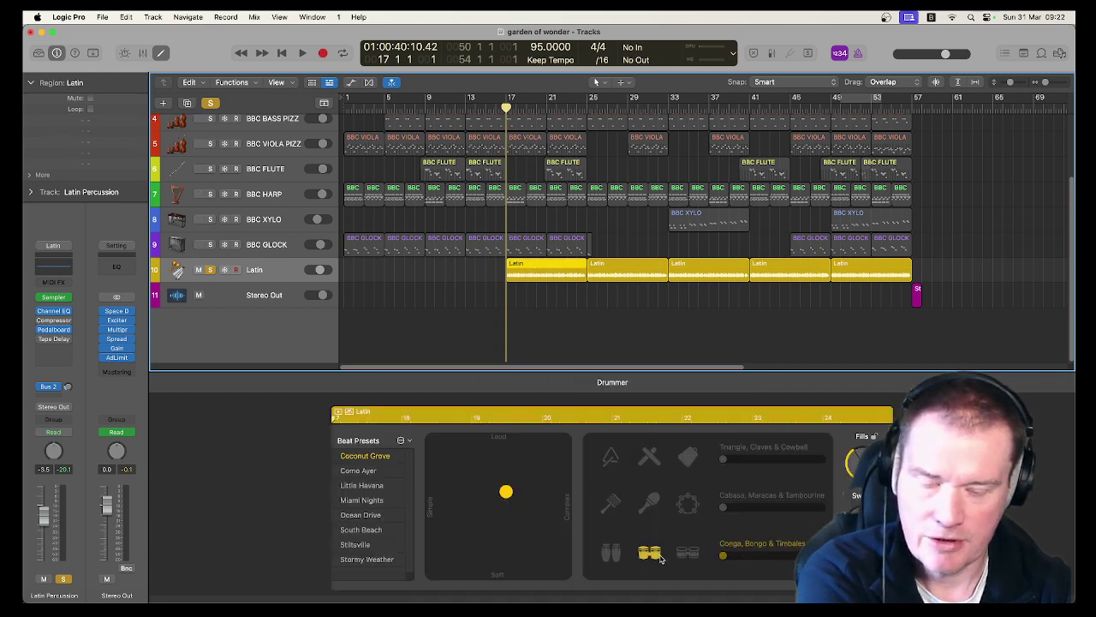
key("space")
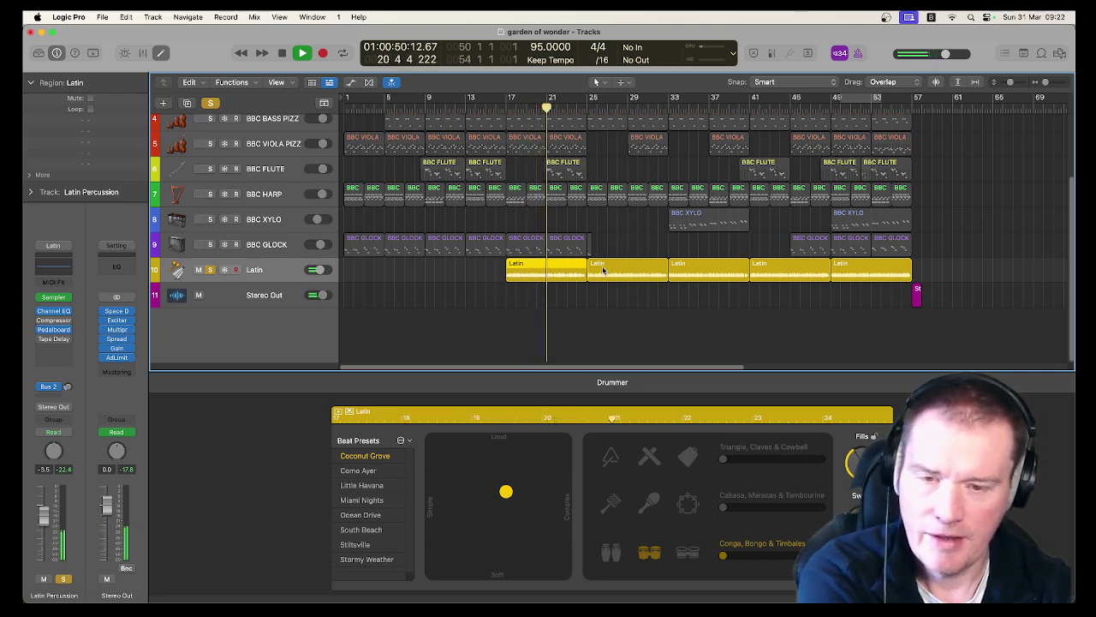
Show the drummer settings of the second Latin region and play it soloed from bar 25
key("space")
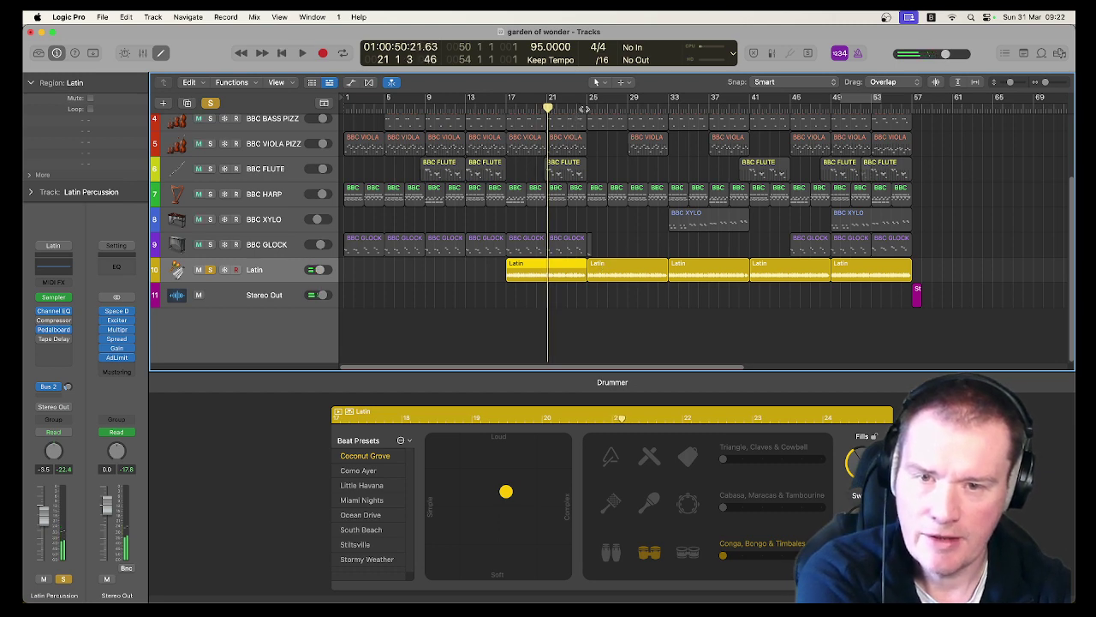
left_click(587, 109)
left_click(638, 266)
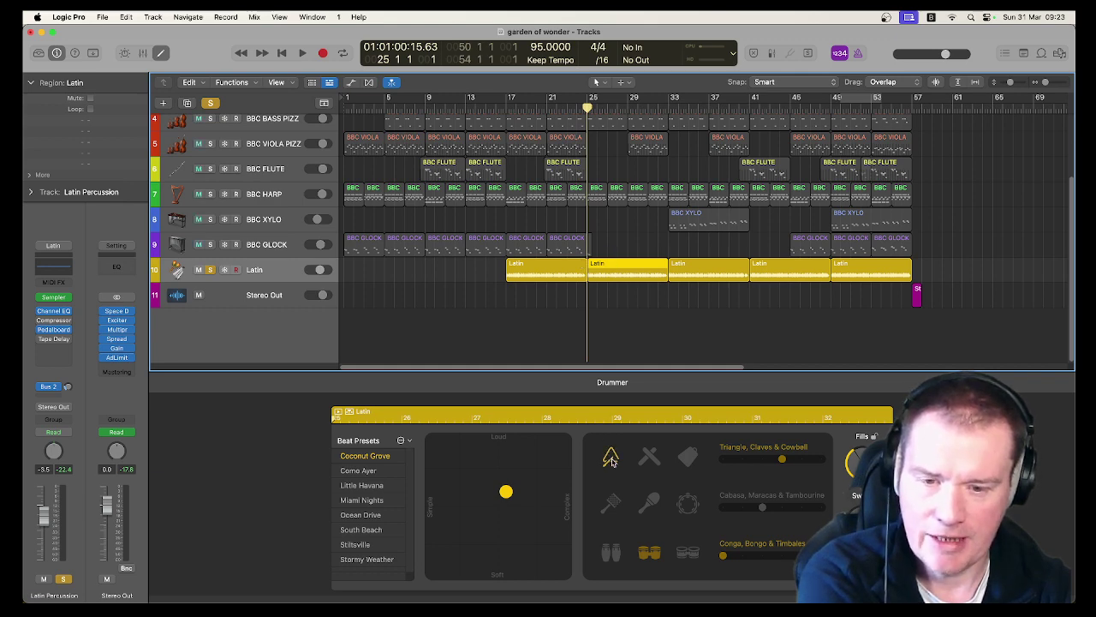
key("space")
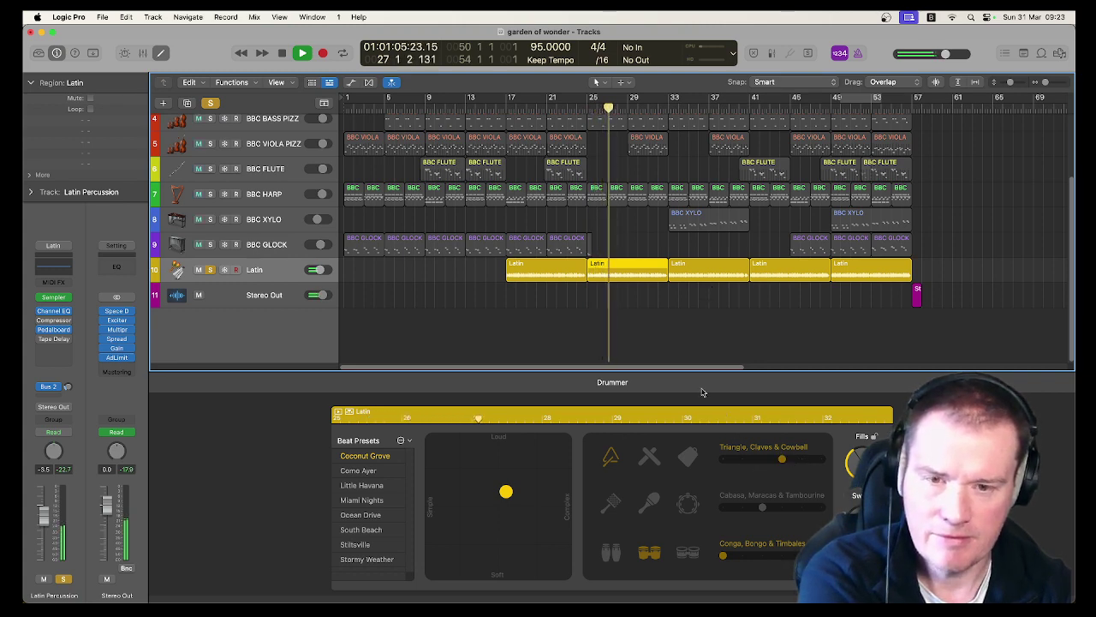
key("space")
Check the drummer settings of the third and fourth Latin regions, and play the fourth one soloed from bar 41
left_click(668, 108)
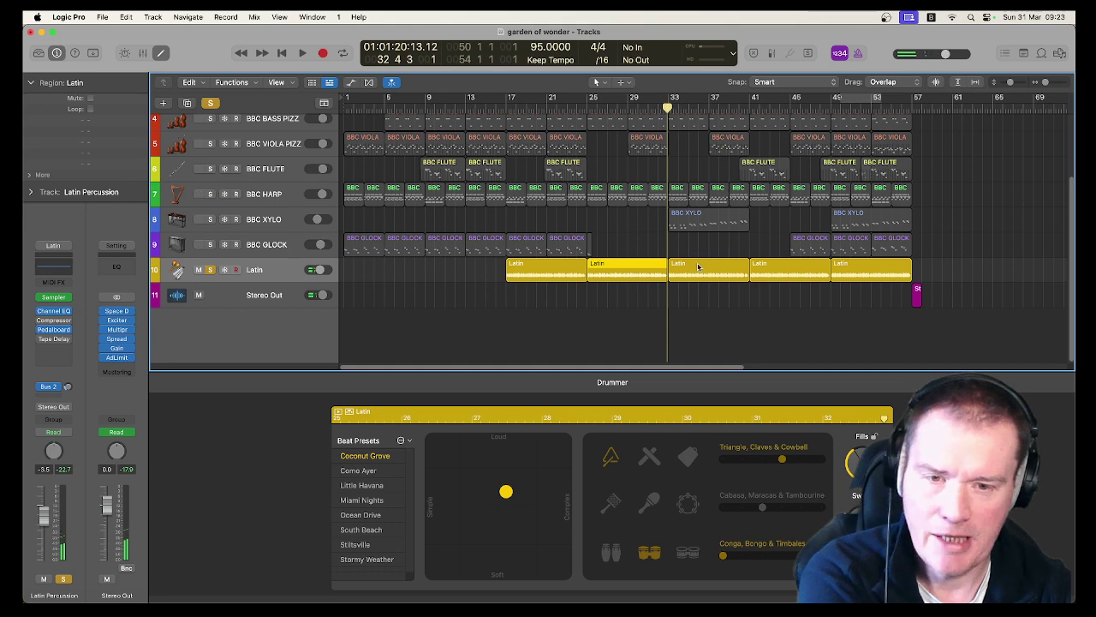
left_click(698, 267)
left_click(790, 263)
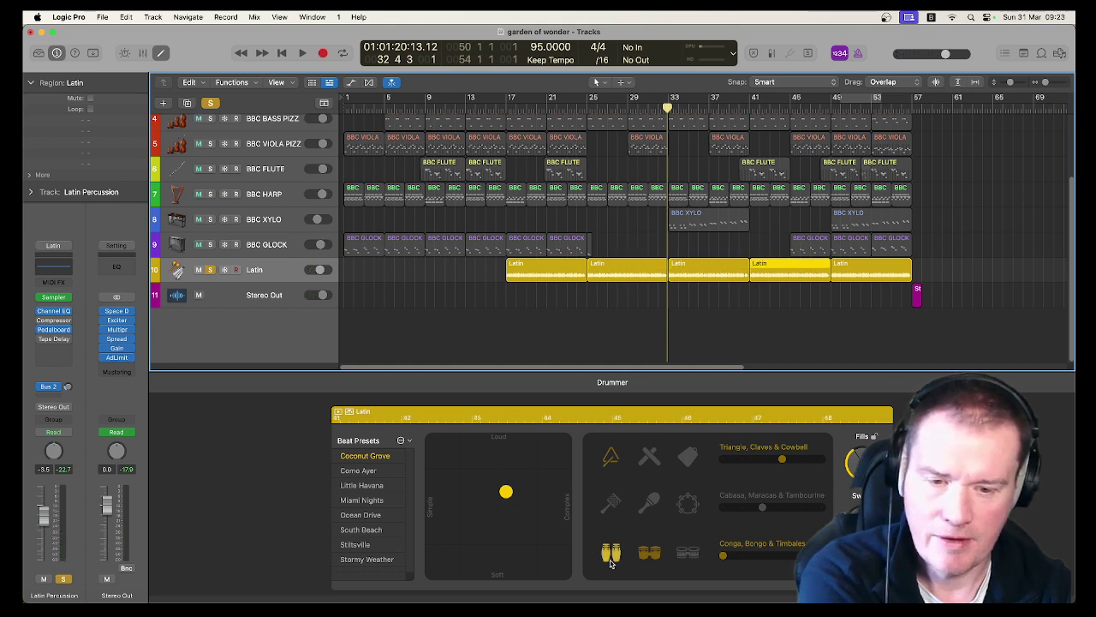
left_click(750, 106)
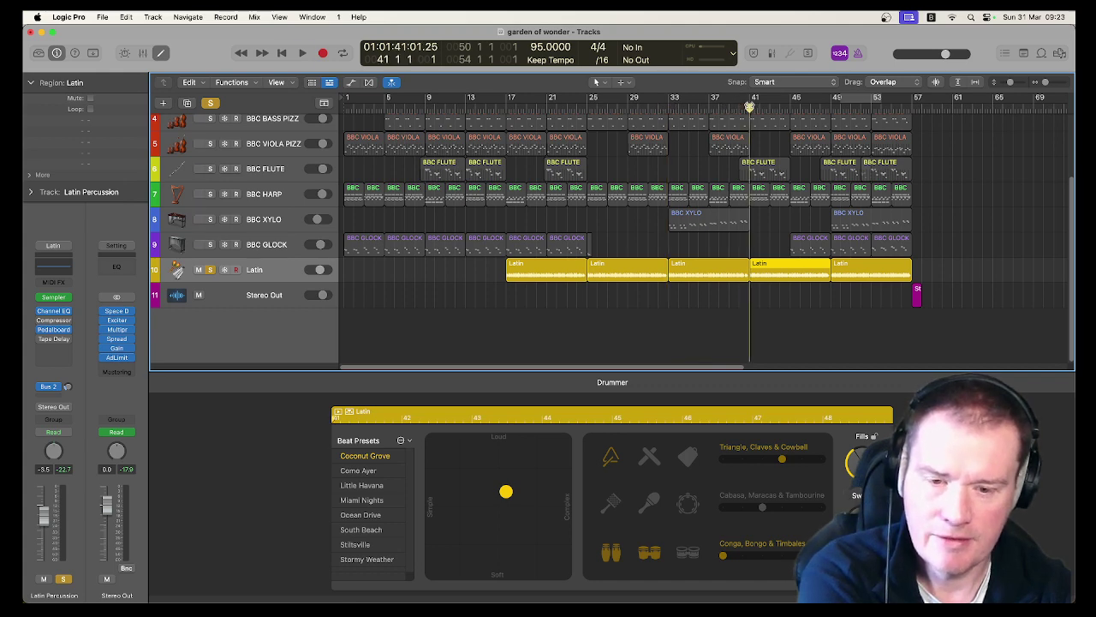
key("space")
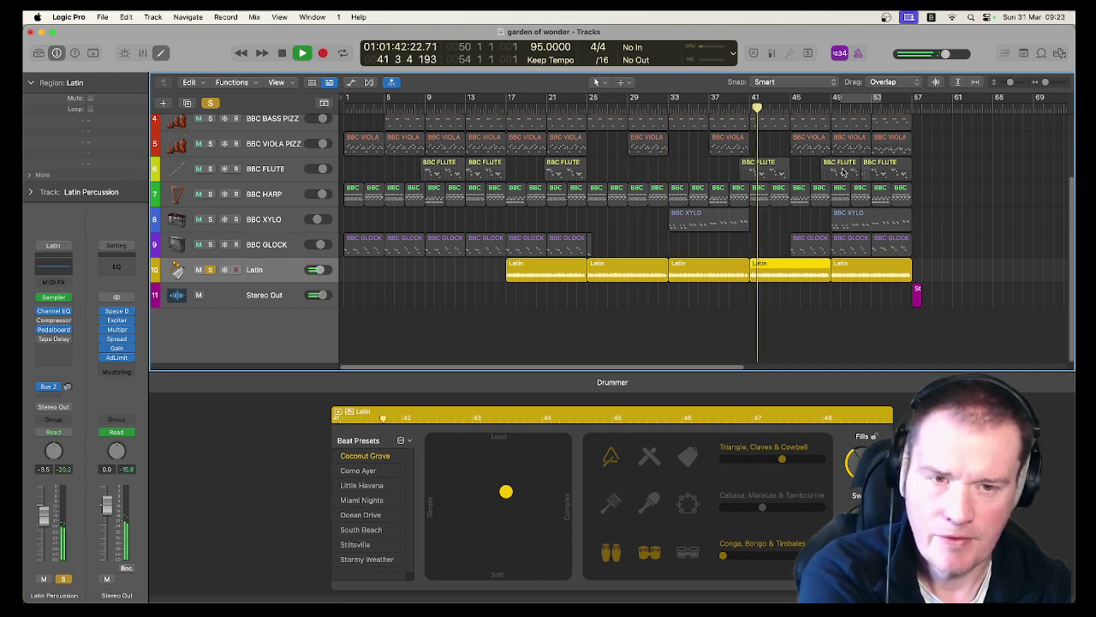
Stop playback, show the drummer settings of the last Latin region, and turn off the Latin track's solo
left_click(857, 261)
key("space")
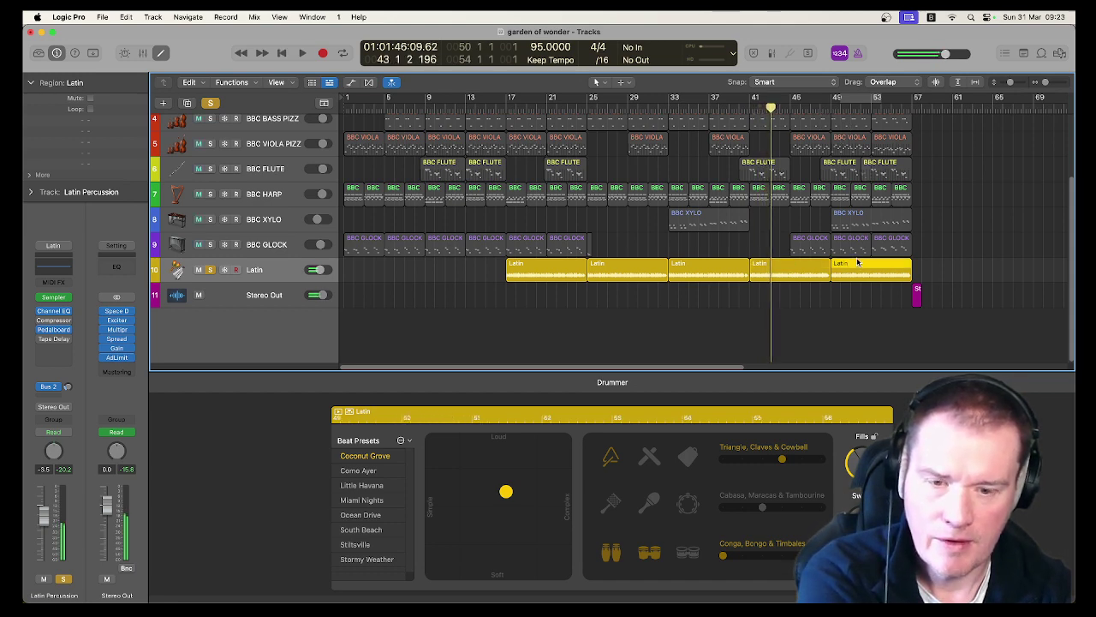
left_click(951, 263)
left_click(861, 274)
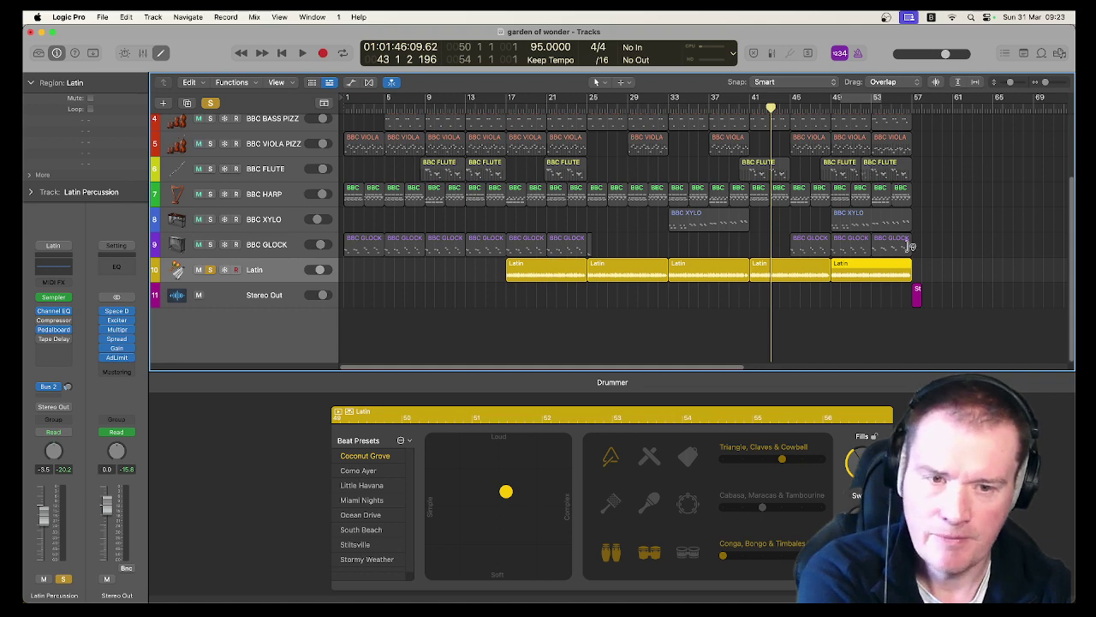
left_click(210, 271)
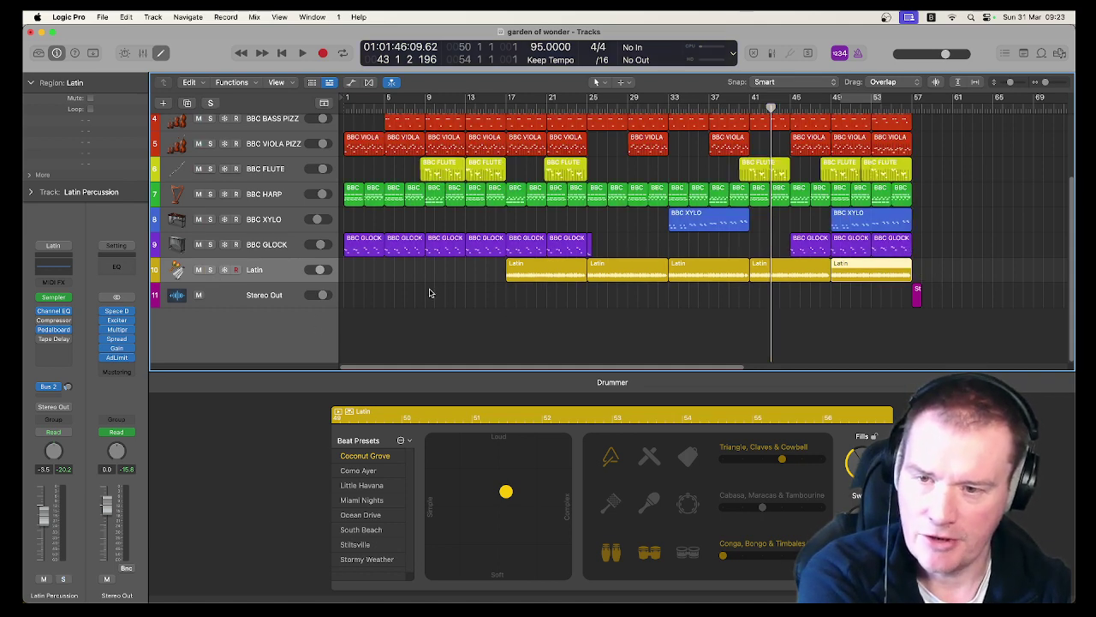
Solo the BBC HARP track and play it from bar 1, and show the notes of its region at bar 9
scroll(430, 293, "up", 3)
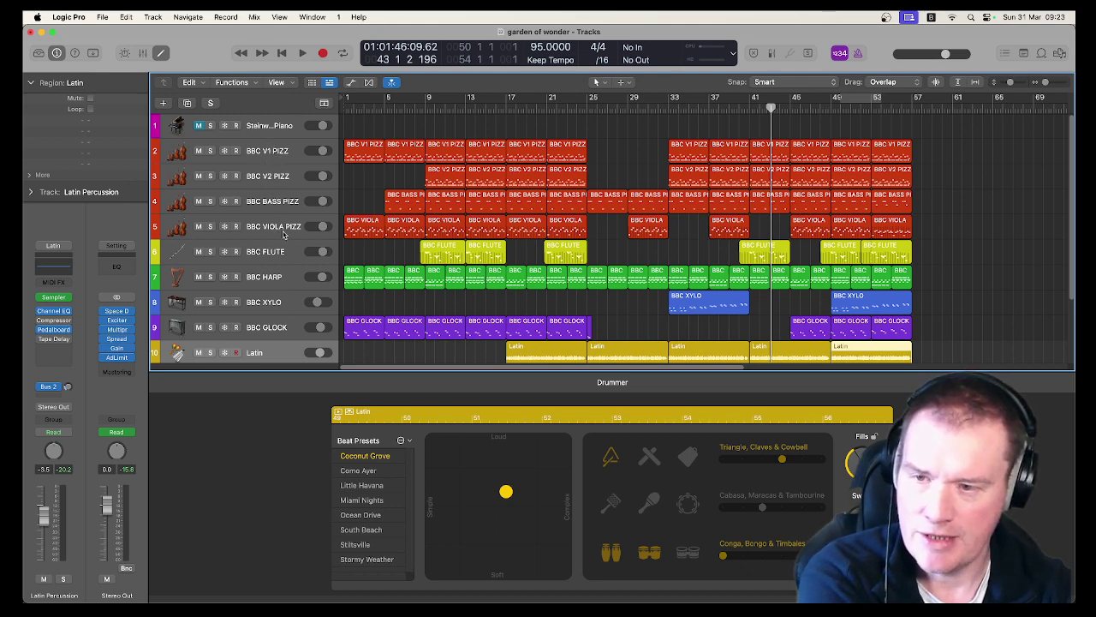
left_click(279, 158)
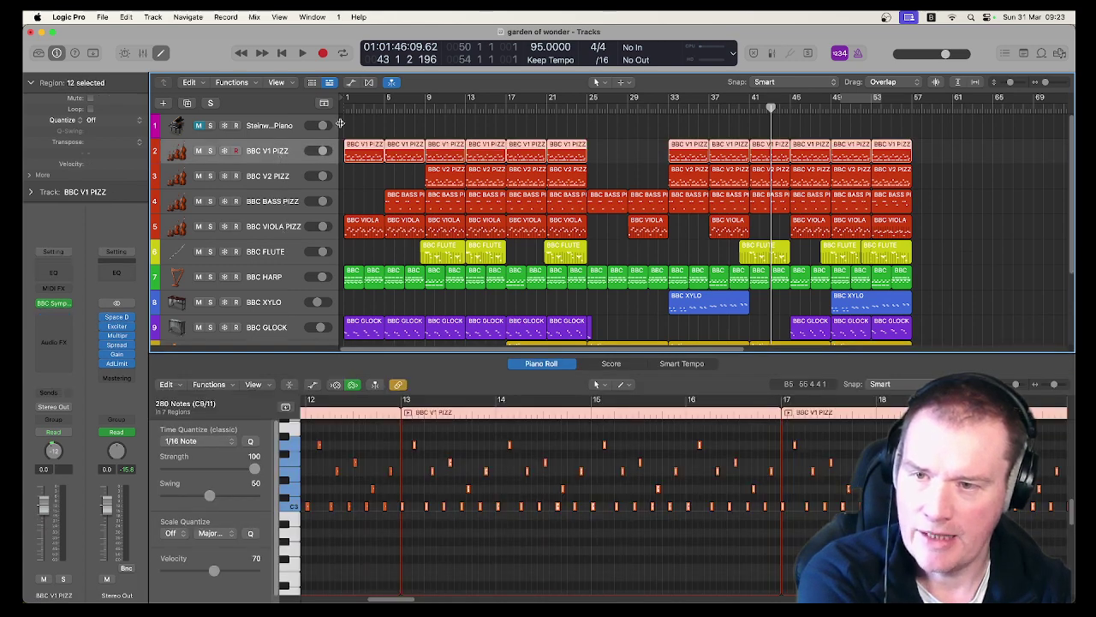
left_click(277, 278)
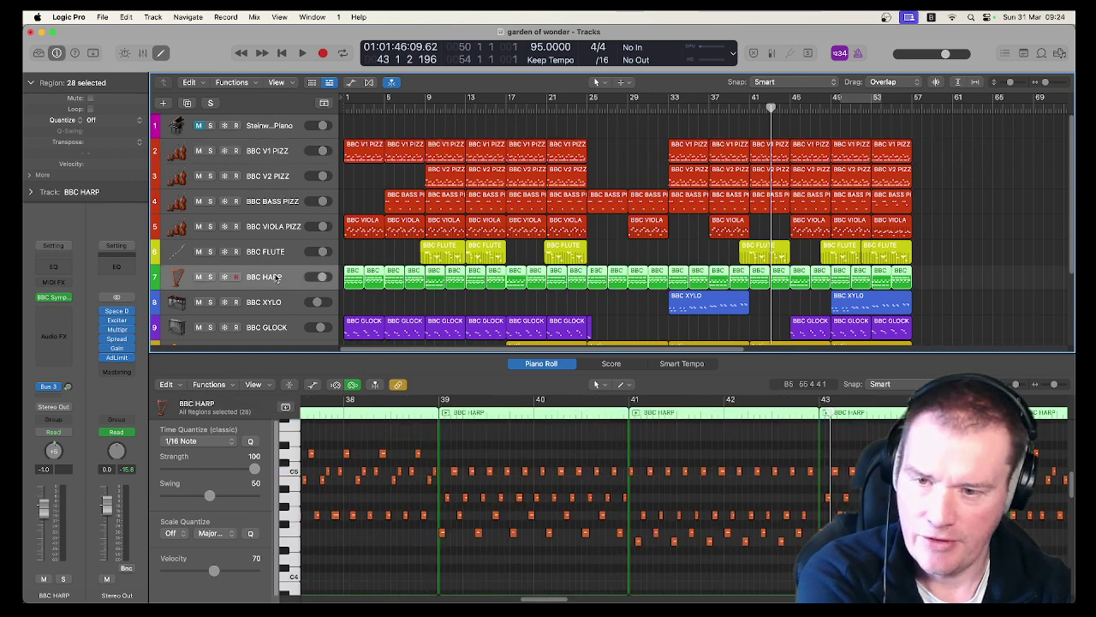
left_click(210, 277)
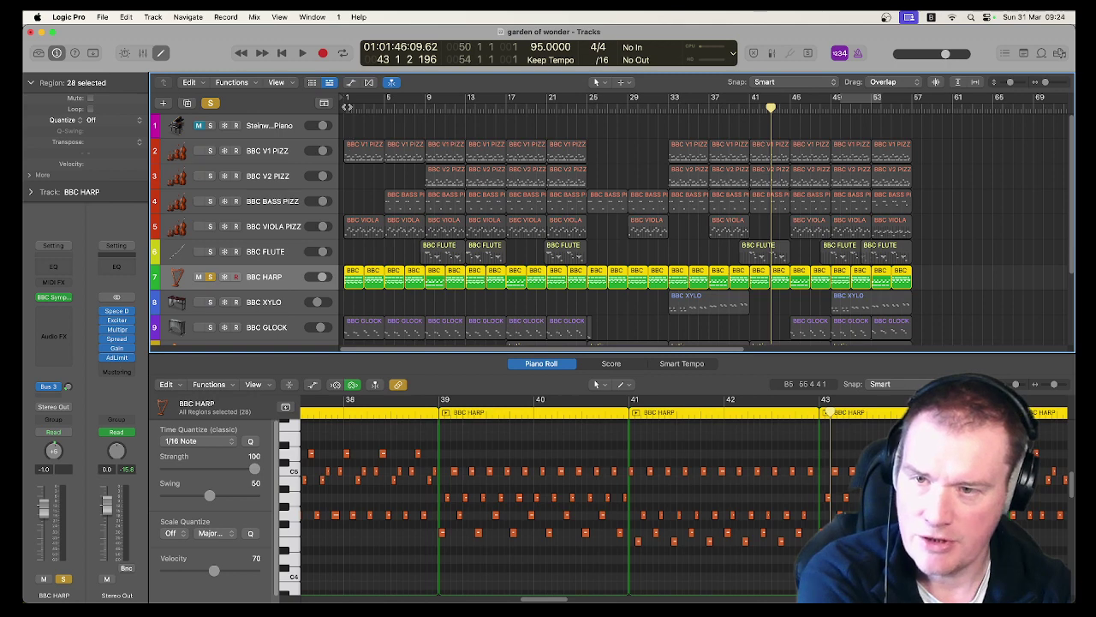
key("Return")
key("space")
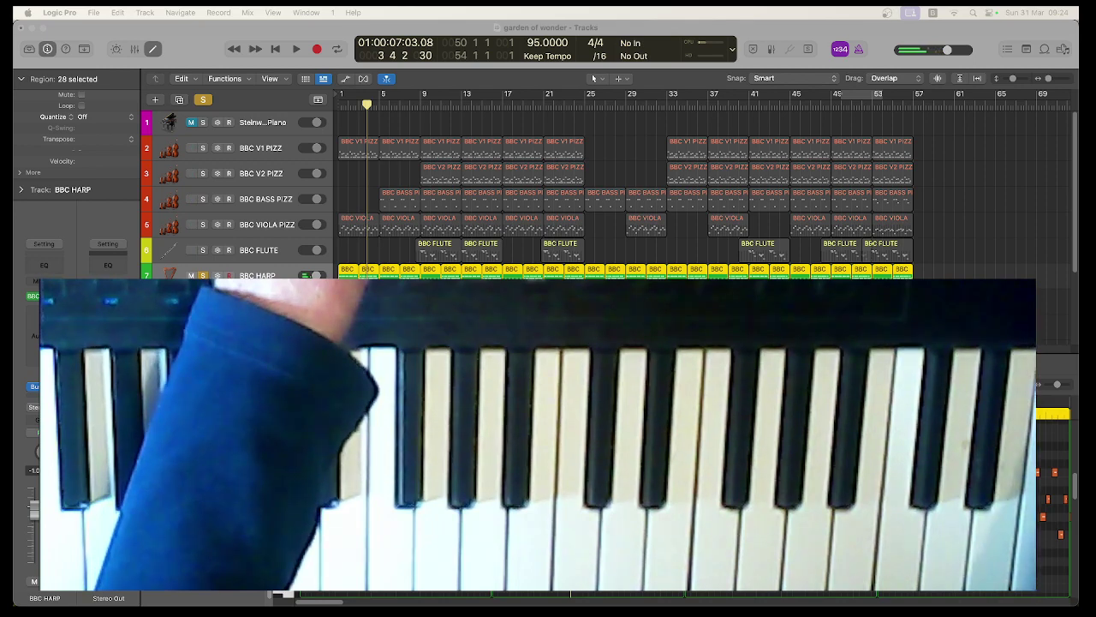
left_click(430, 270)
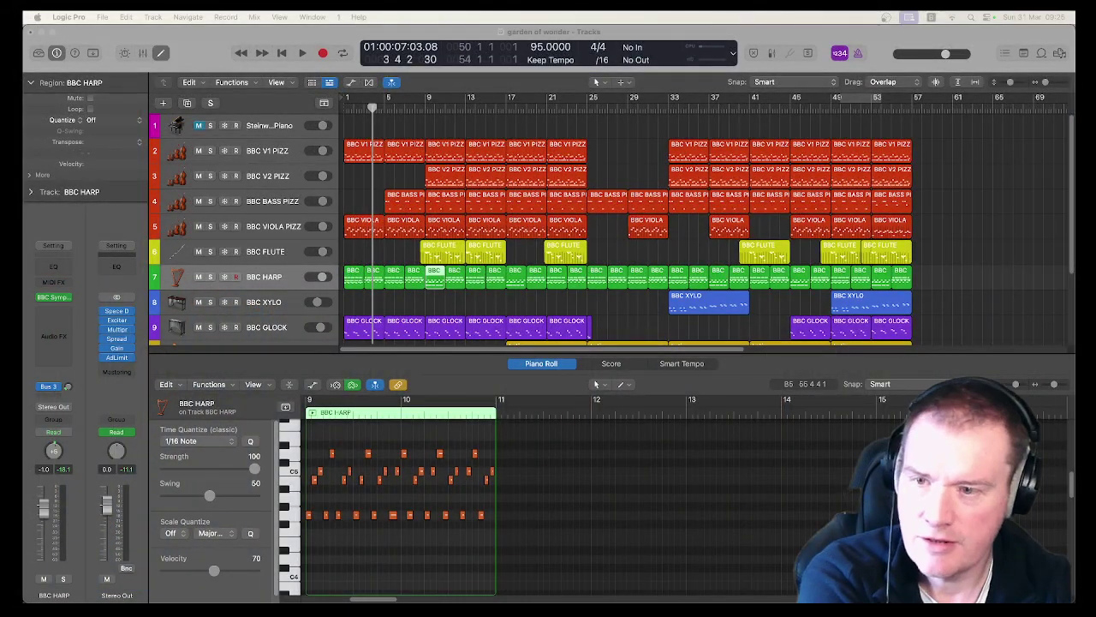
Solo the BBC V1 PIZZ track and play its opening from bar 1, clearing the region selection at the end
left_click(297, 157)
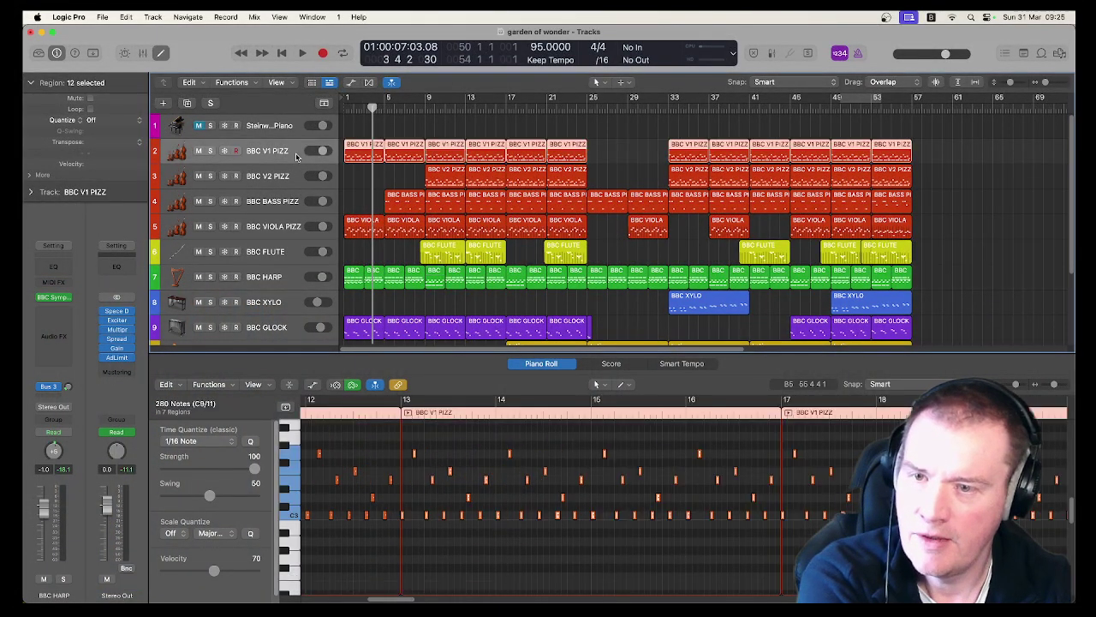
left_click(345, 105)
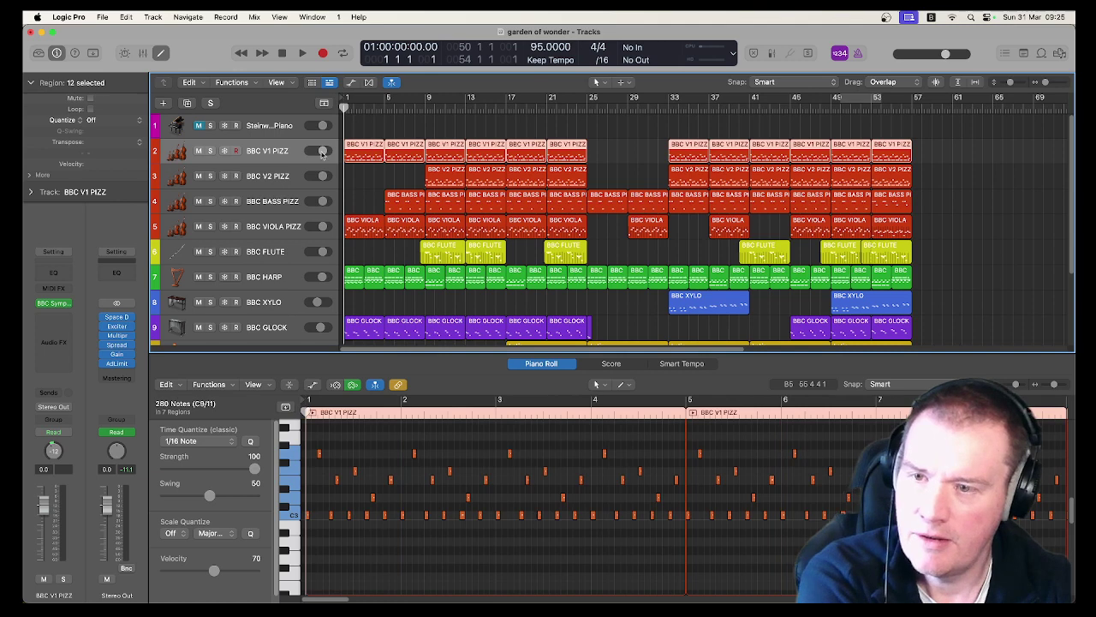
left_click(210, 152)
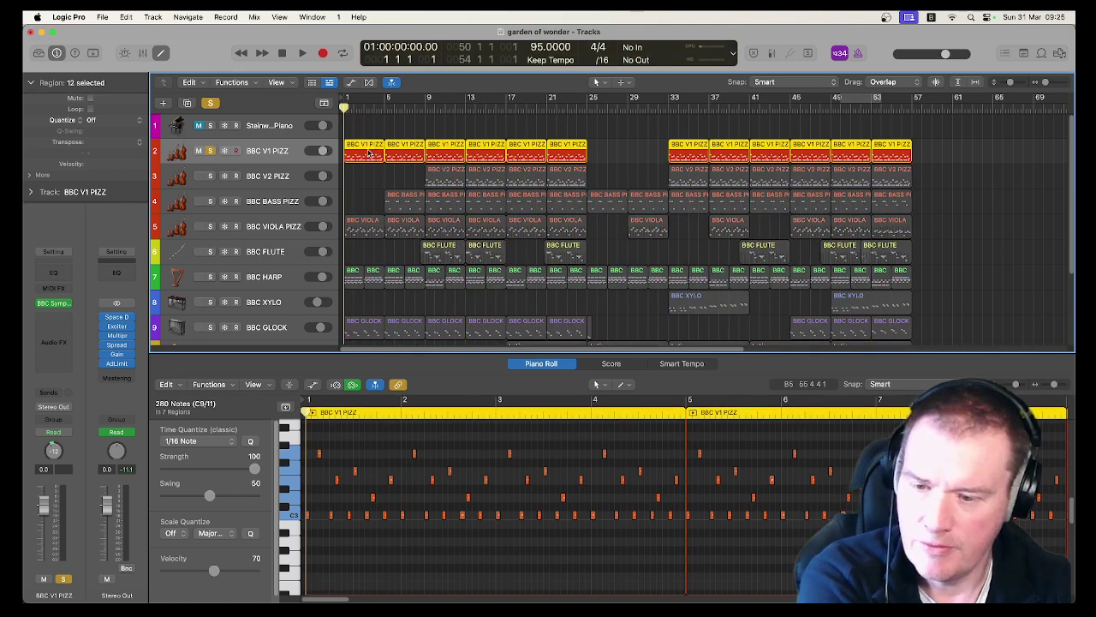
key("space")
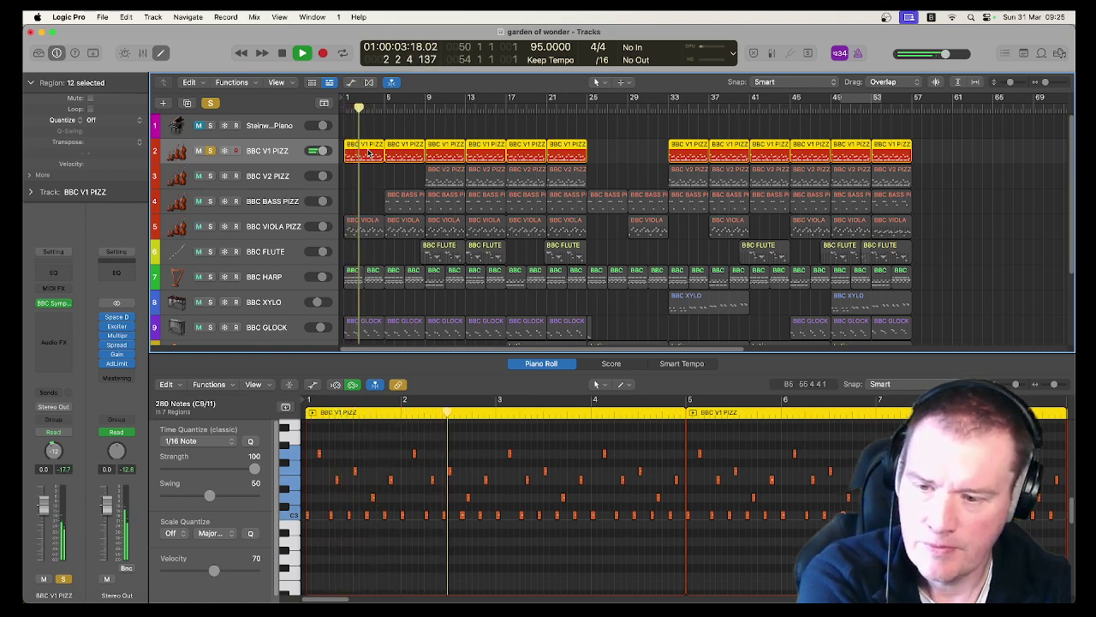
key("Return")
key("space")
left_click(419, 315)
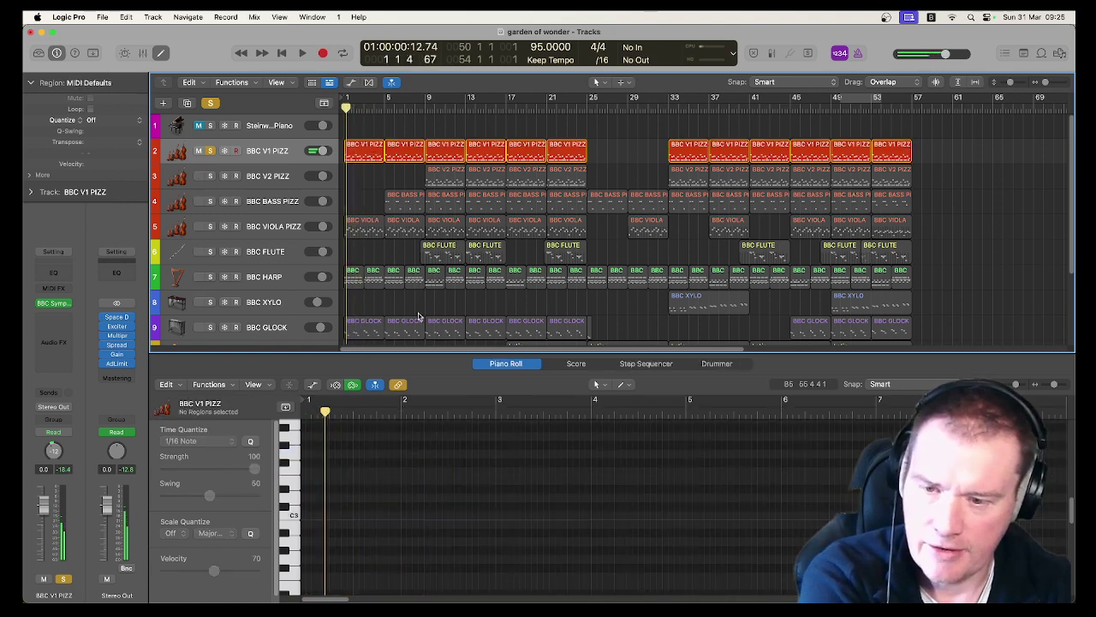
Show the mixer with the pan settings of all tracks and play the soloed BBC V1 PIZZ track
key("x")
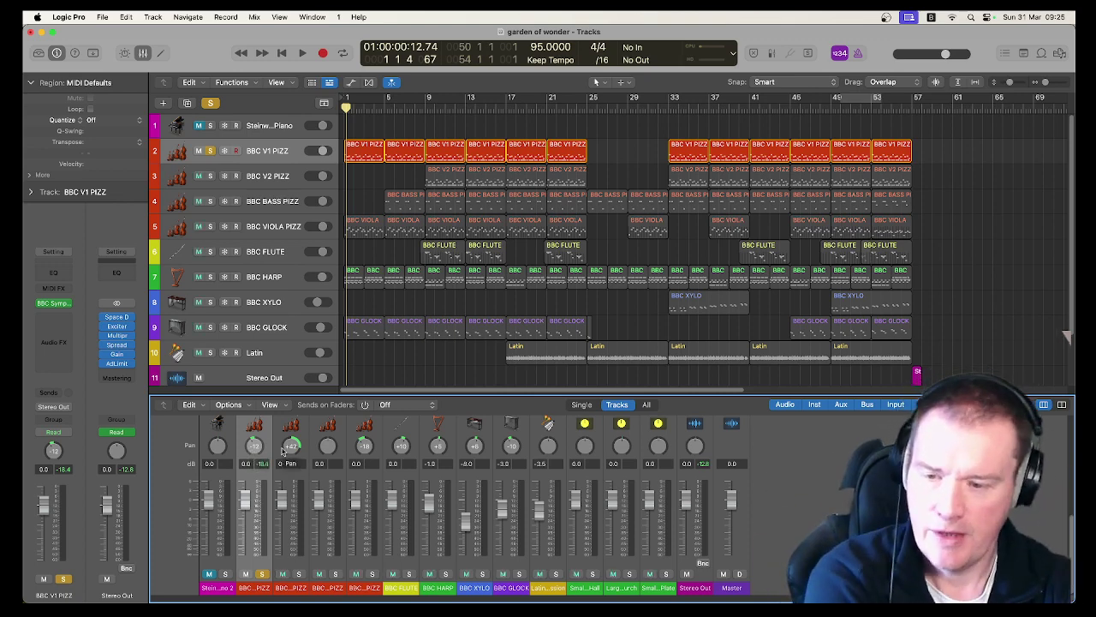
key("a")
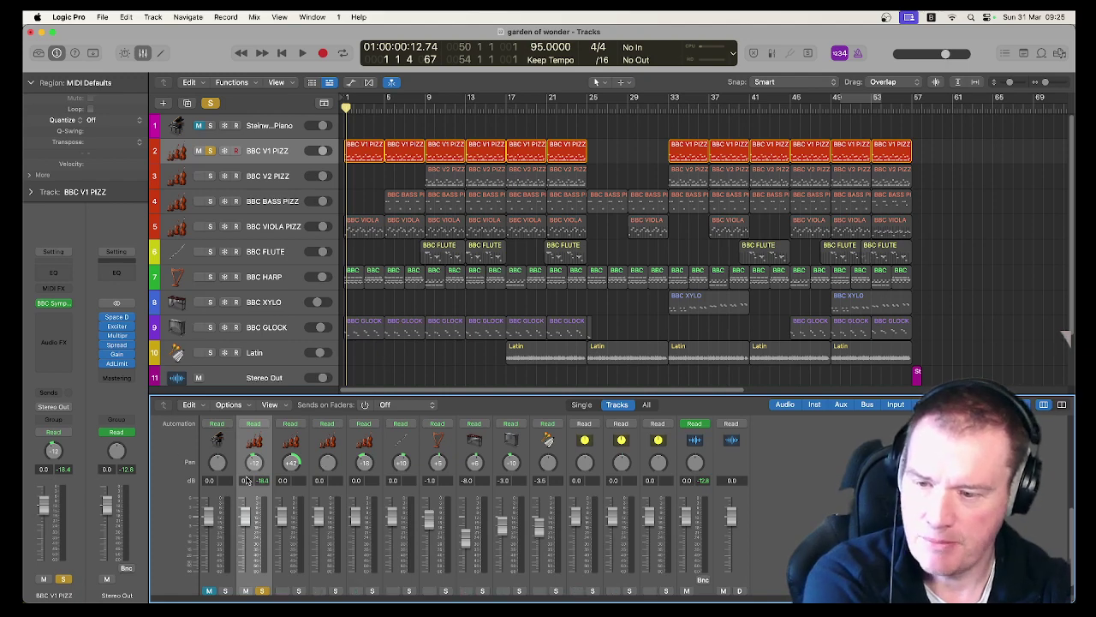
key("space")
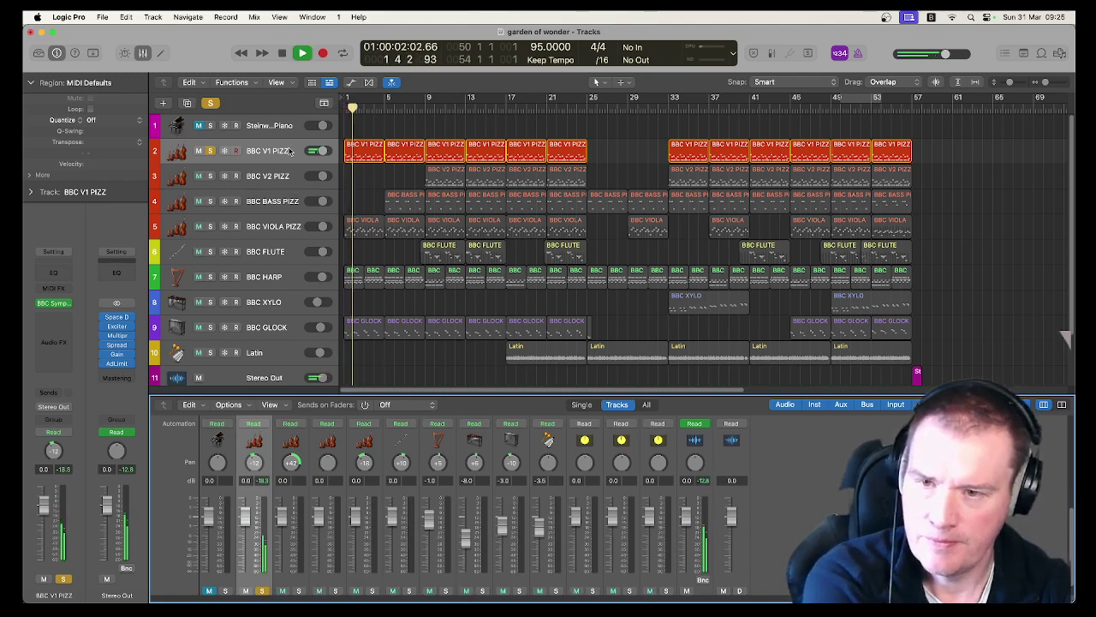
key("space")
Switch the solo from BBC V1 PIZZ to BBC V2 PIZZ and play the second violins from bar 9
left_click(210, 151)
left_click(209, 176)
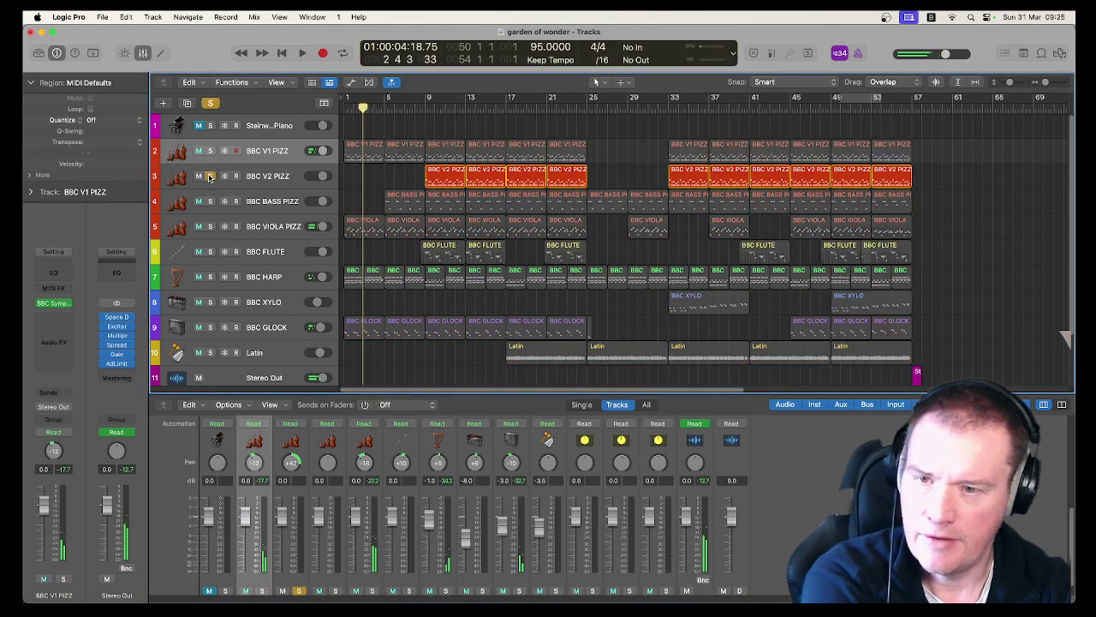
left_click(426, 110)
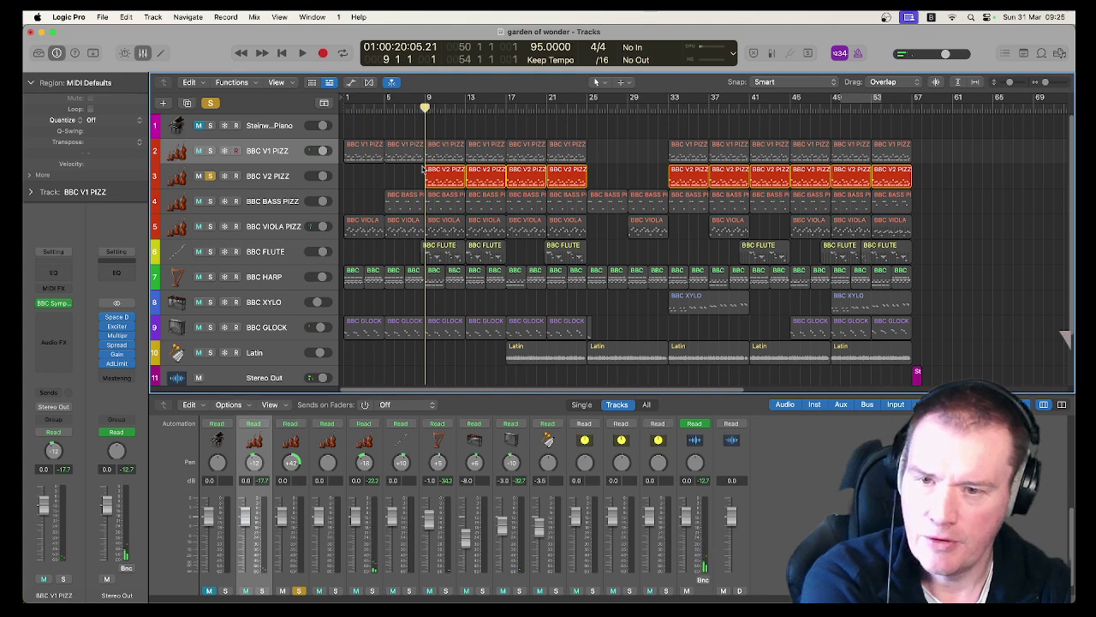
key("space")
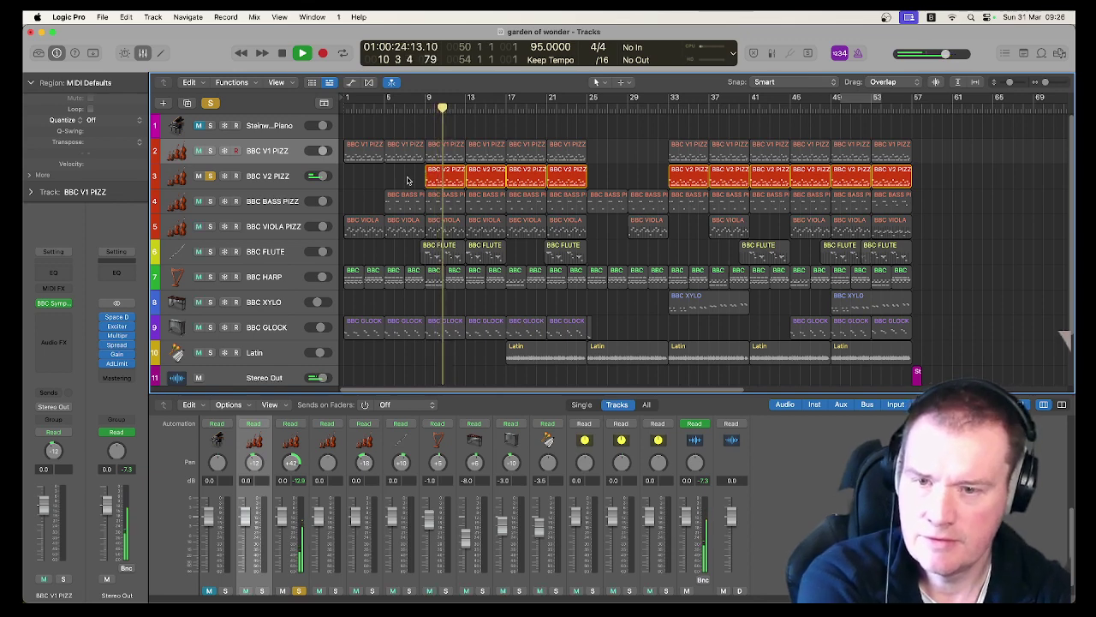
key("space")
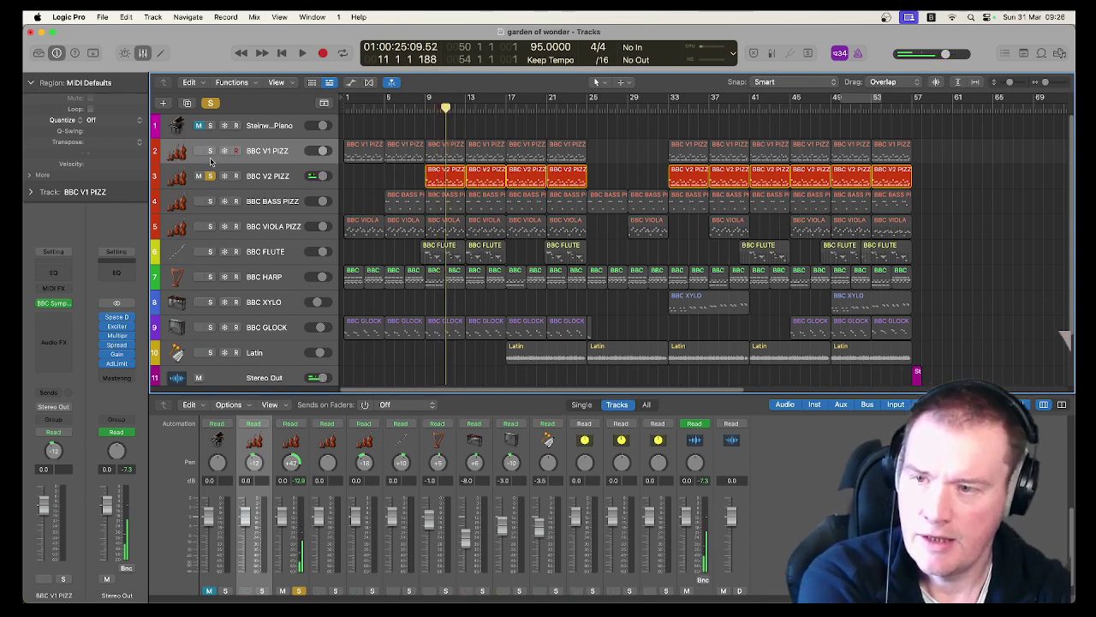
Solo BBC V1 PIZZ together with BBC V2 PIZZ and play both violin parts from bar 9
left_click(210, 151)
left_click(424, 108)
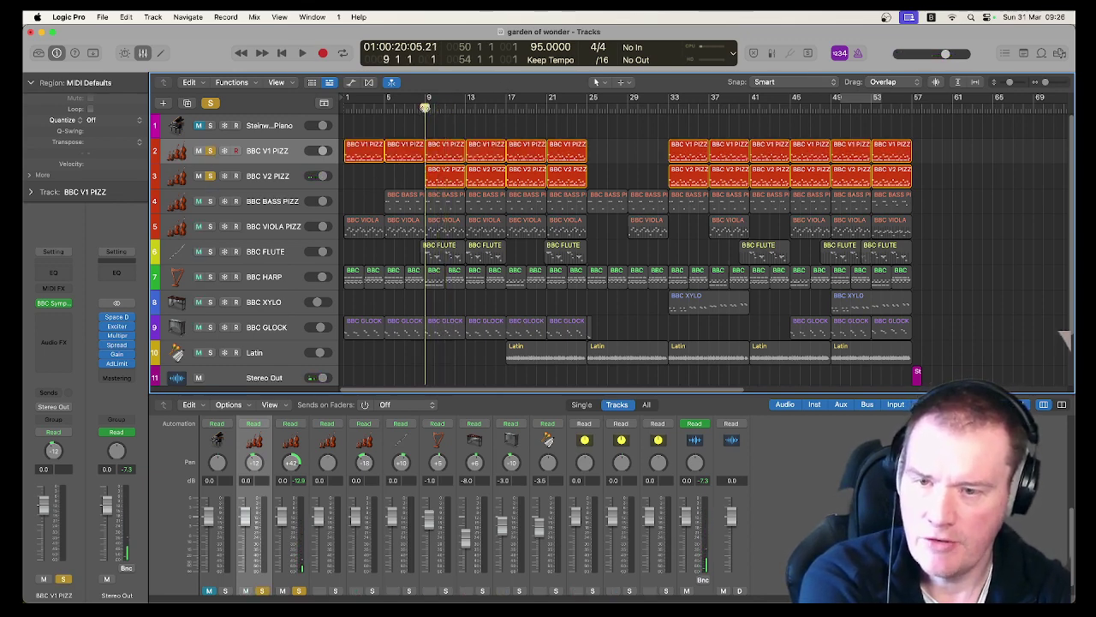
key("space")
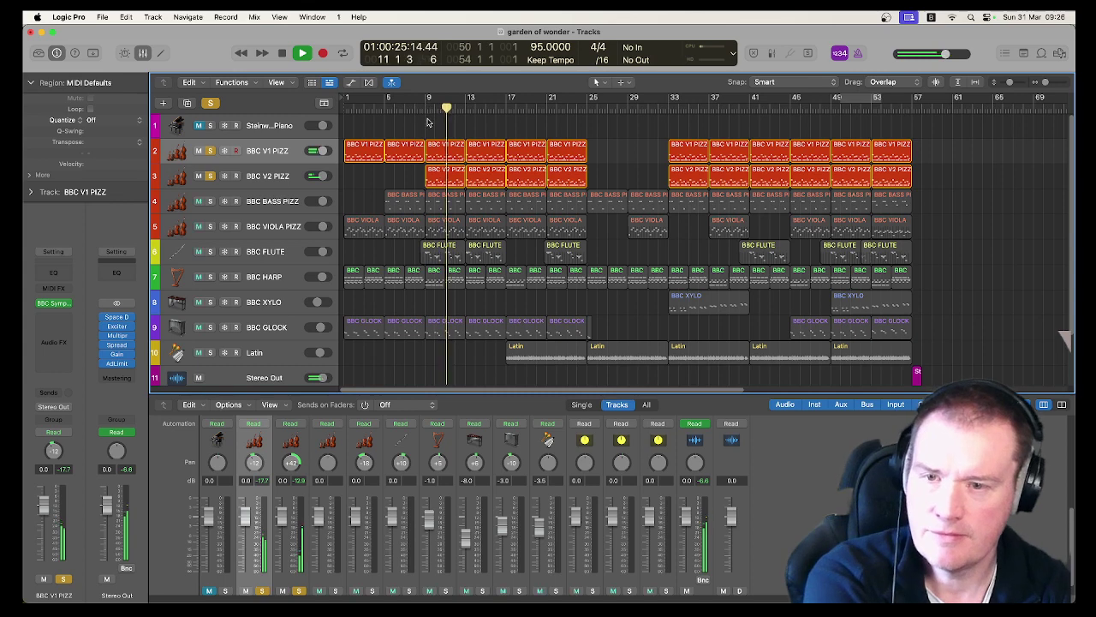
key("space")
Solo only the BBC BASS PIZZ track, play it from bar 5, and open its first region's notes in the Piano Roll
left_click(209, 200)
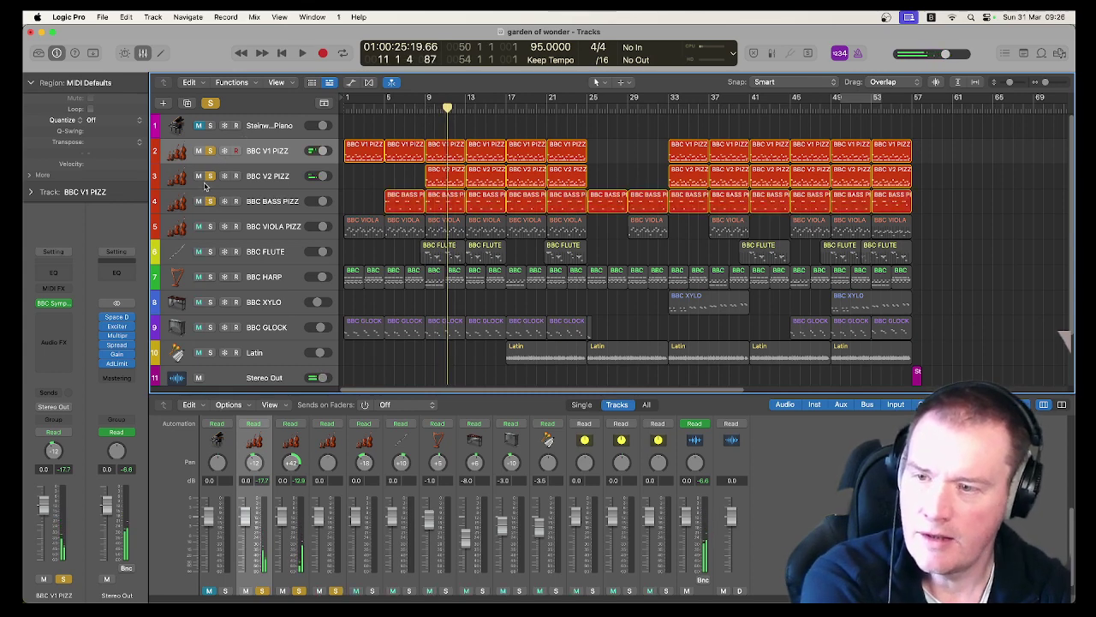
left_click(210, 176)
left_click(209, 150)
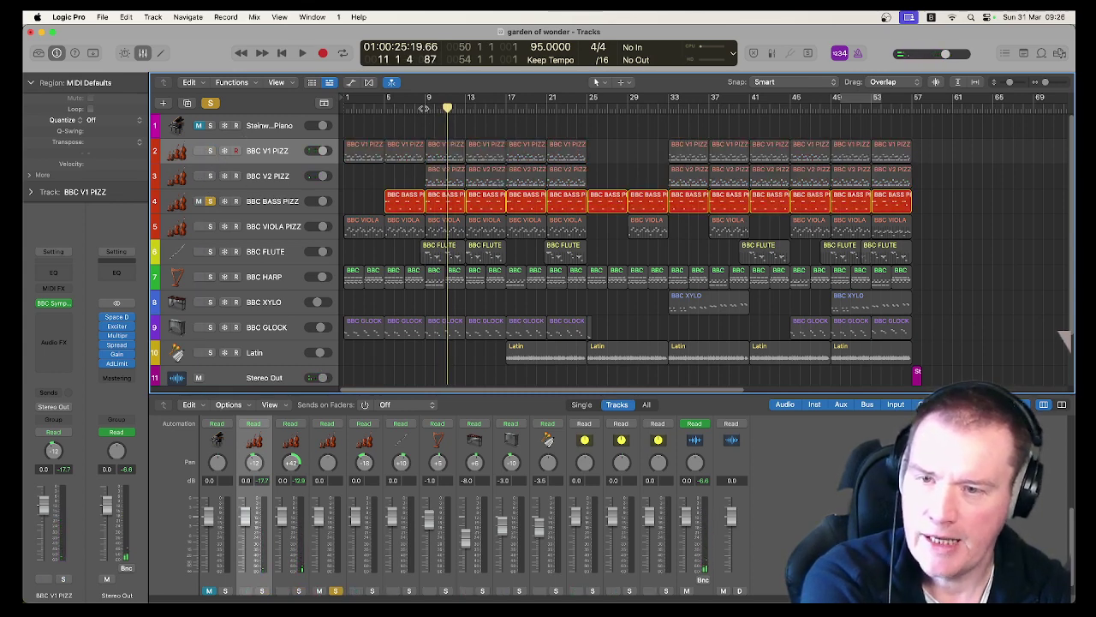
left_click(386, 105)
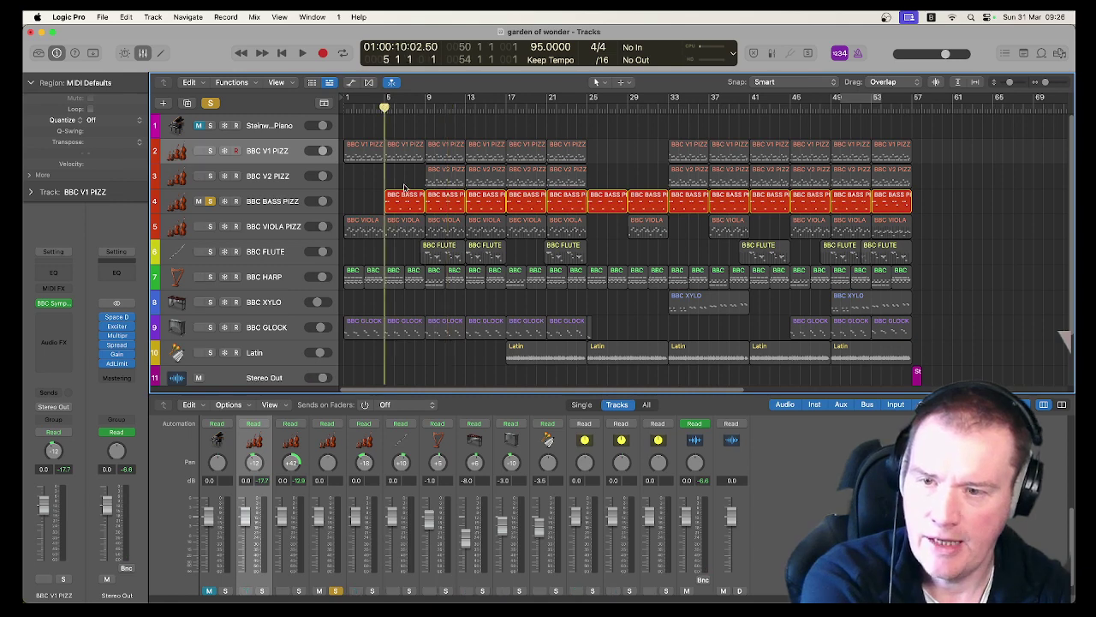
left_click(406, 204)
key("space")
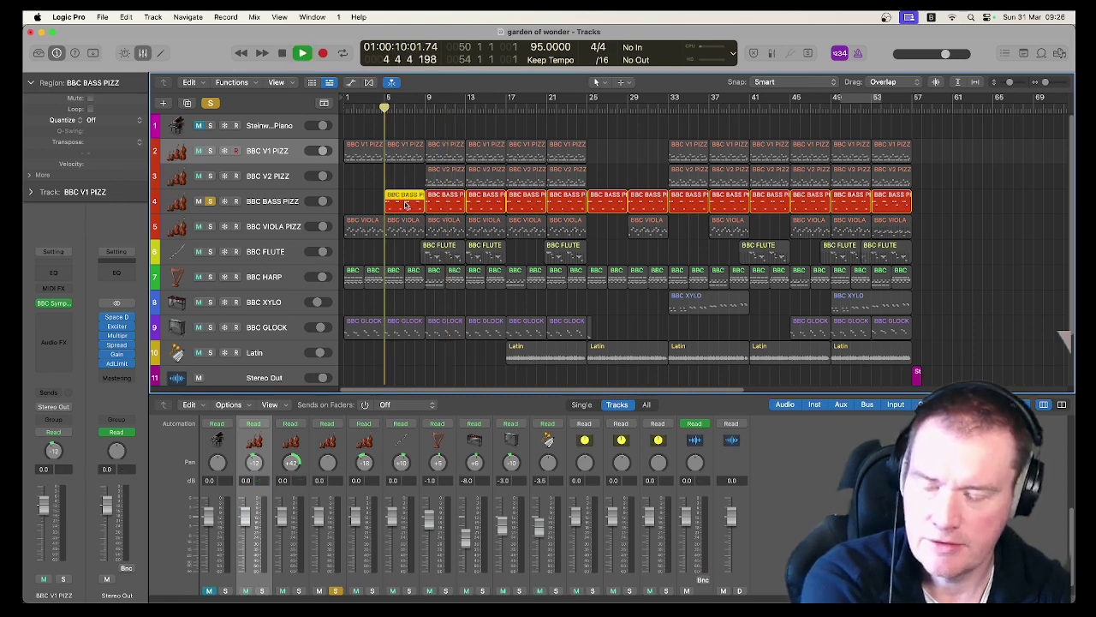
double_click(407, 197)
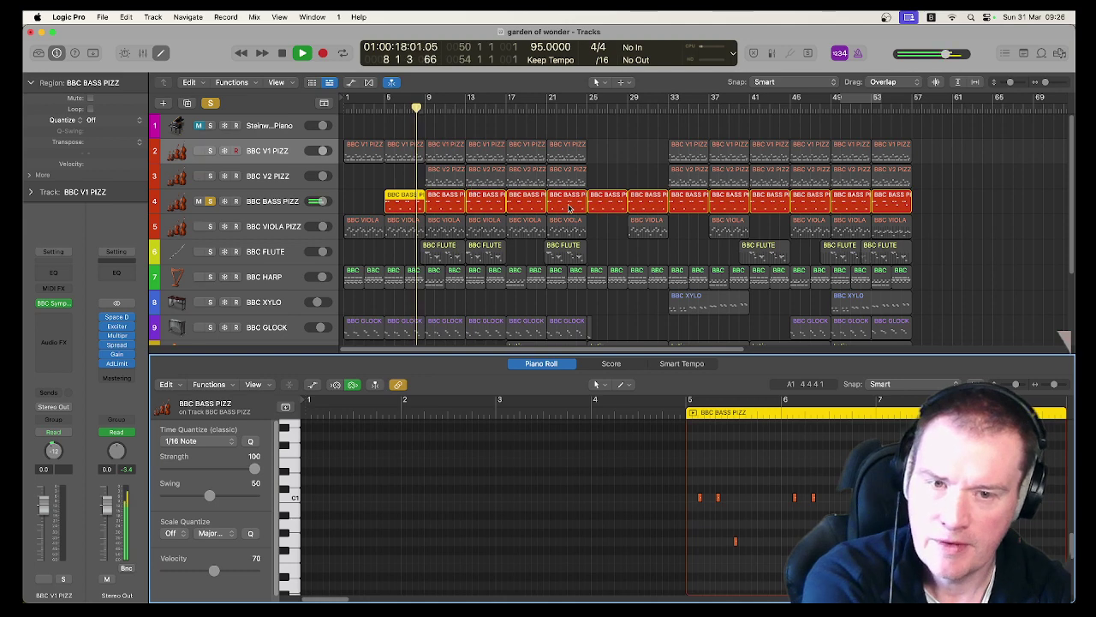
Examine the notes of the BBC BASS PIZZ regions at bars 9 and 13 in the Piano Roll and stop playback
left_click(457, 199)
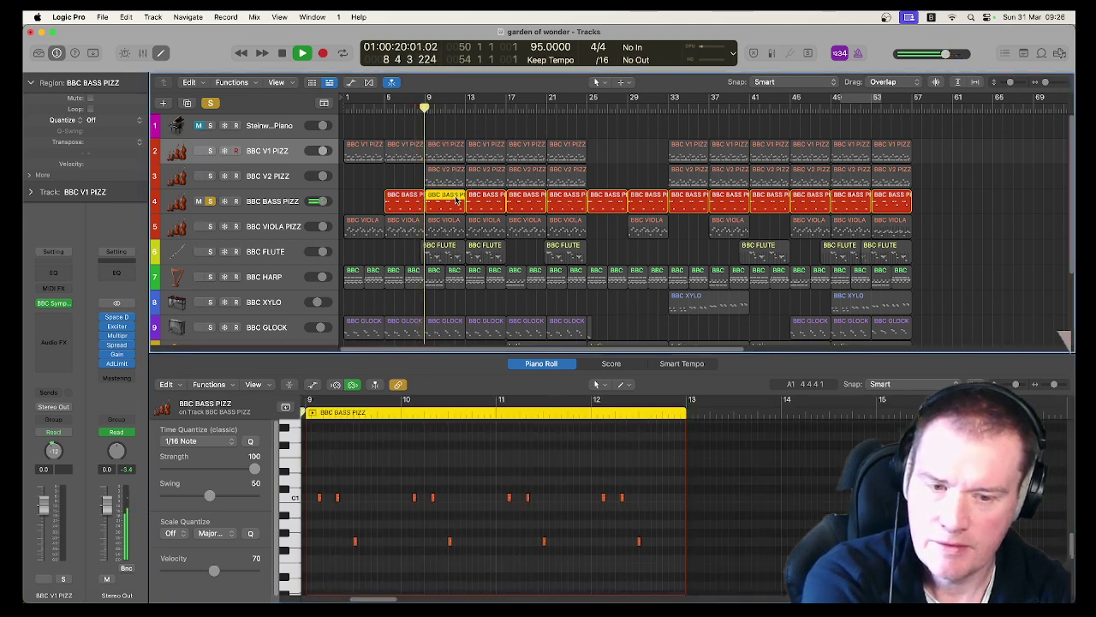
left_click(484, 198)
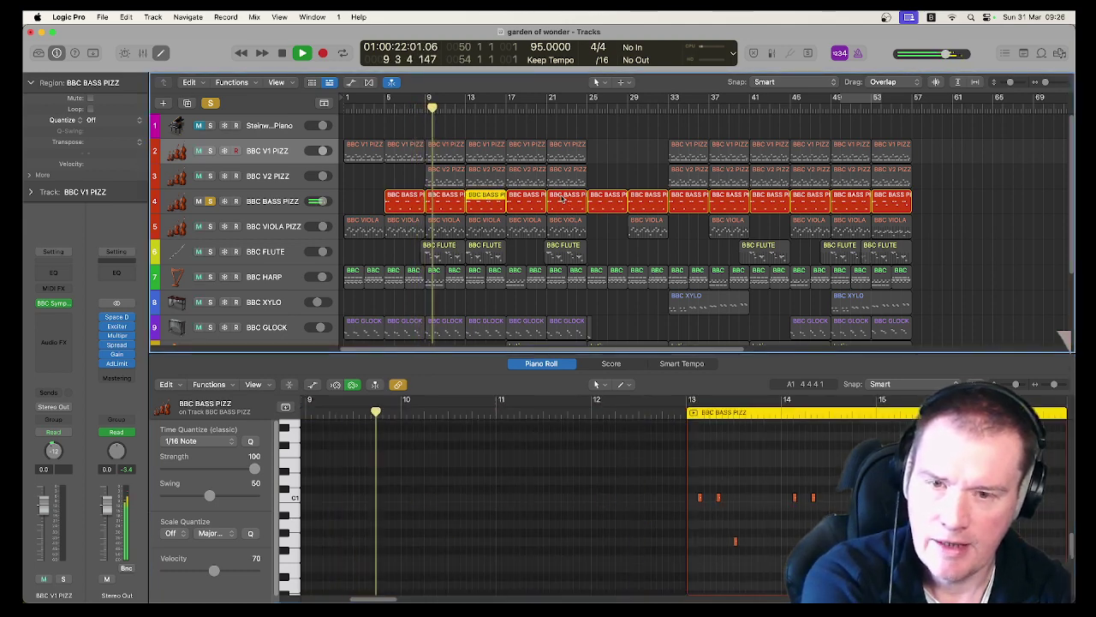
key("space")
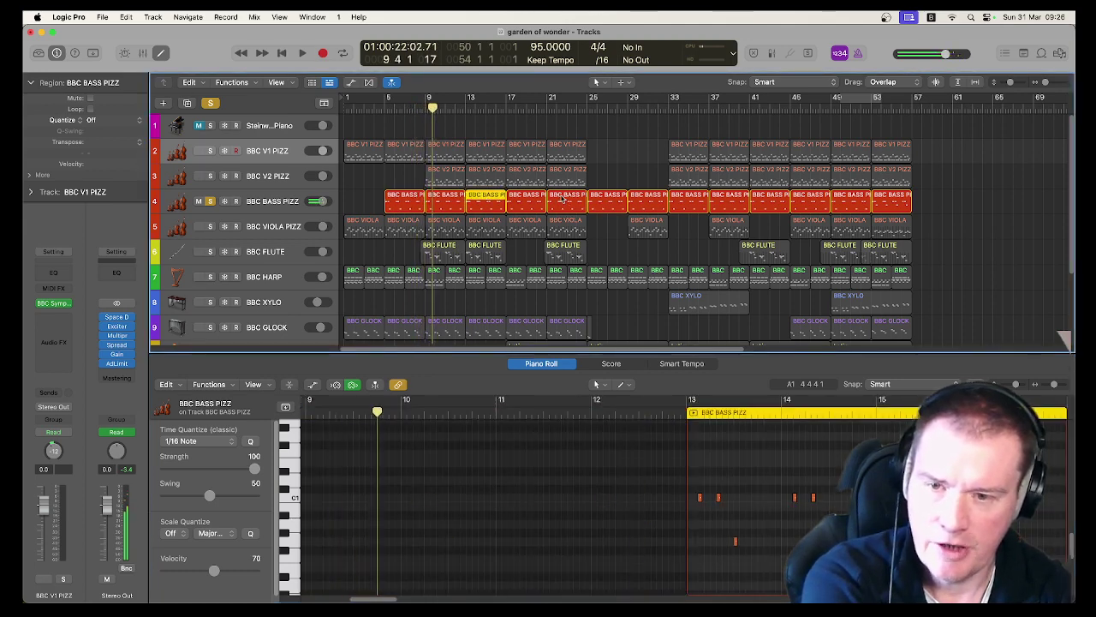
Solo only the BBC VIOLA PIZZ track, play it from bar 1, and show its first region's notes in the Piano Roll
left_click(210, 201)
left_click(210, 227)
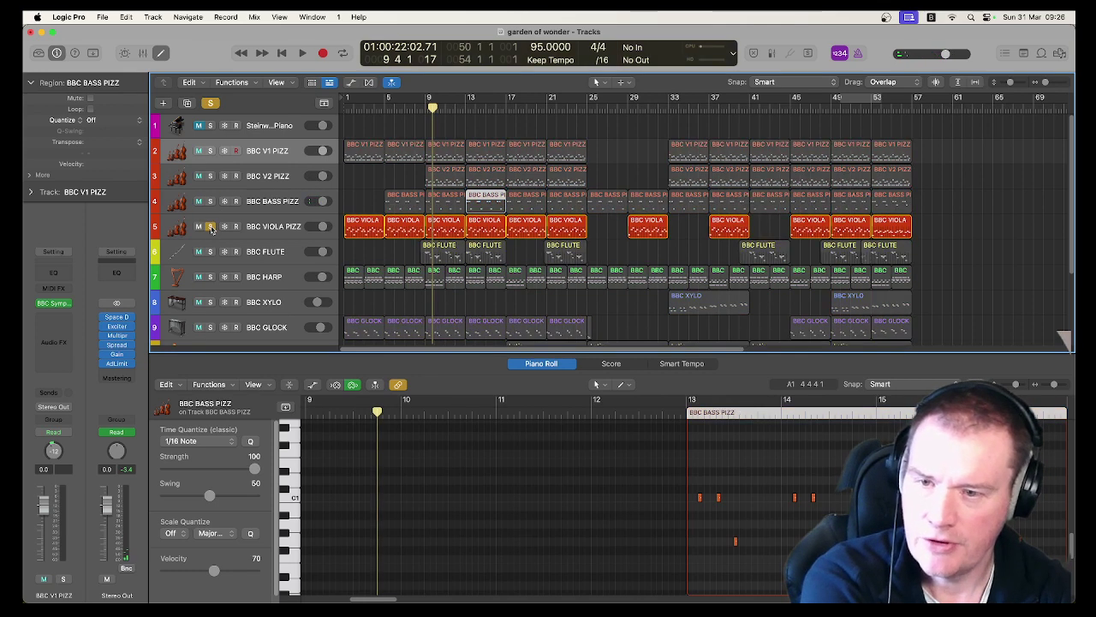
left_click(339, 113)
left_click_drag(360, 130, 368, 224)
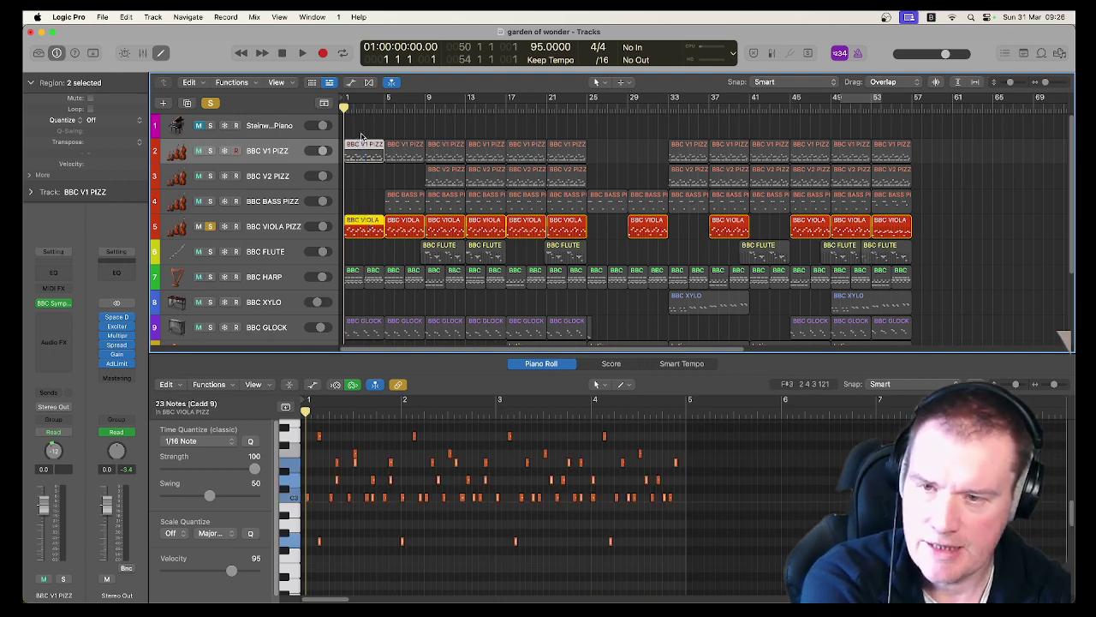
left_click(368, 202)
key("space")
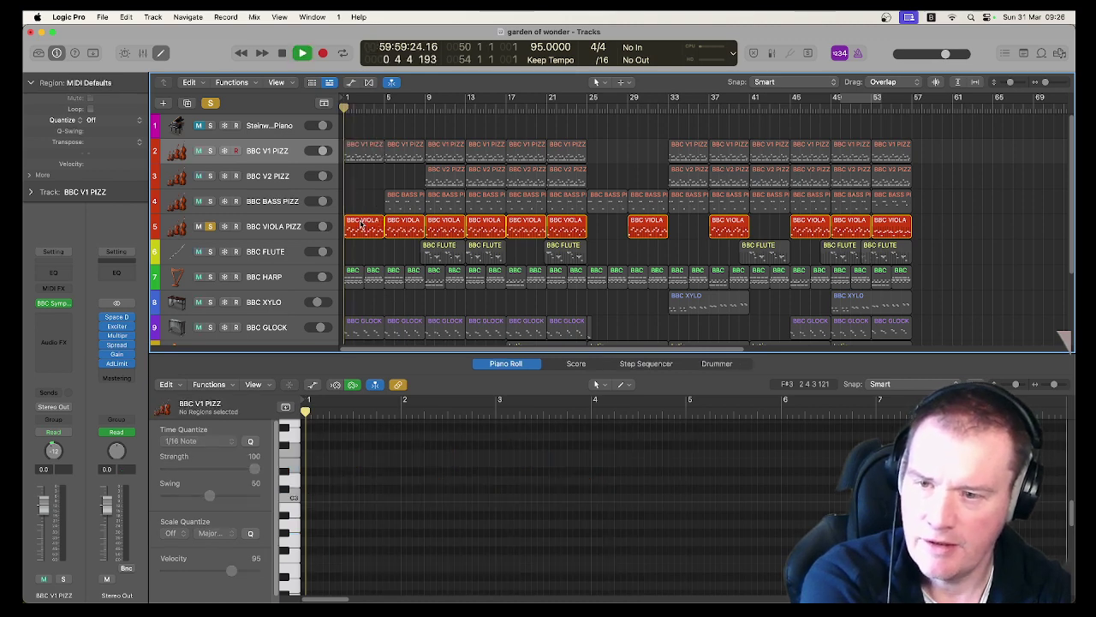
left_click(357, 222)
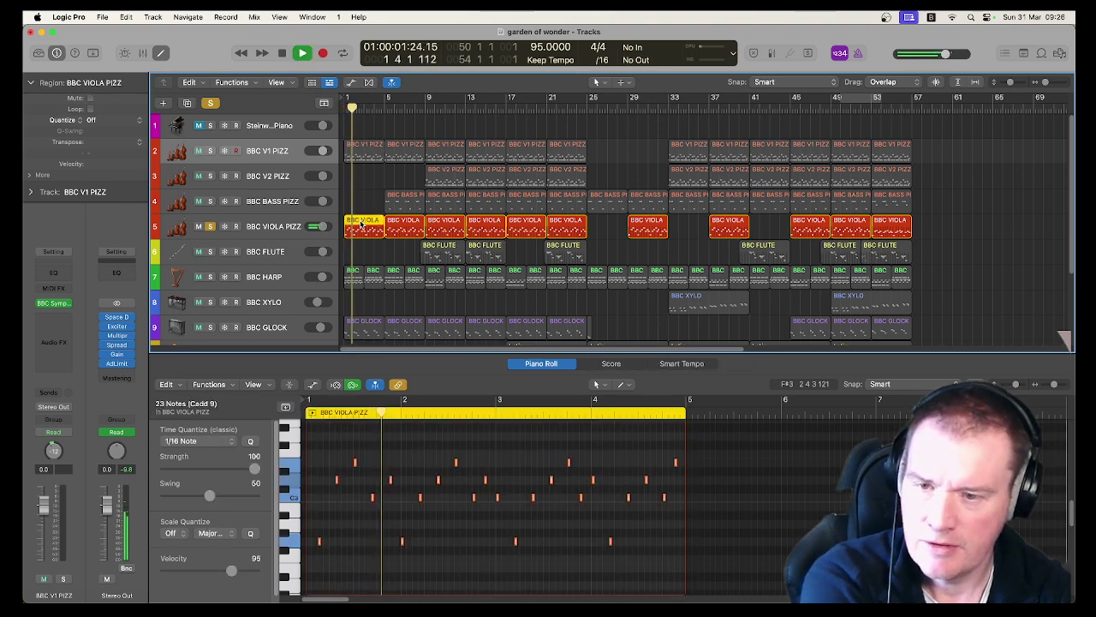
Solo BBC V1 PIZZ alongside BBC VIOLA PIZZ, listen to both parts together, and stop playback
left_click(211, 151)
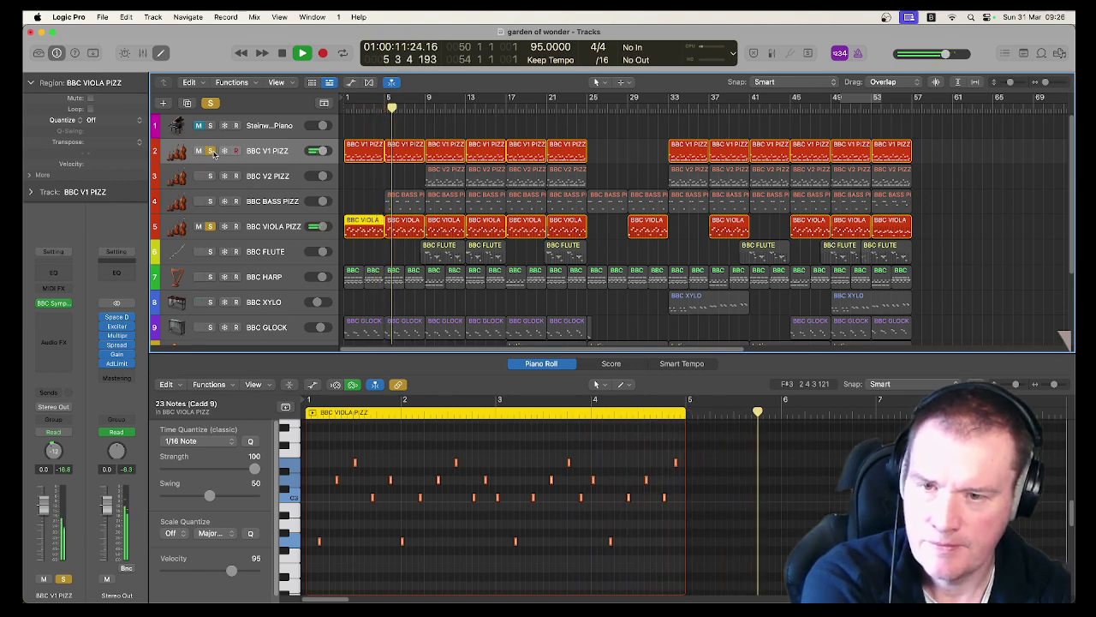
key("space")
left_click(214, 153)
left_click(211, 152)
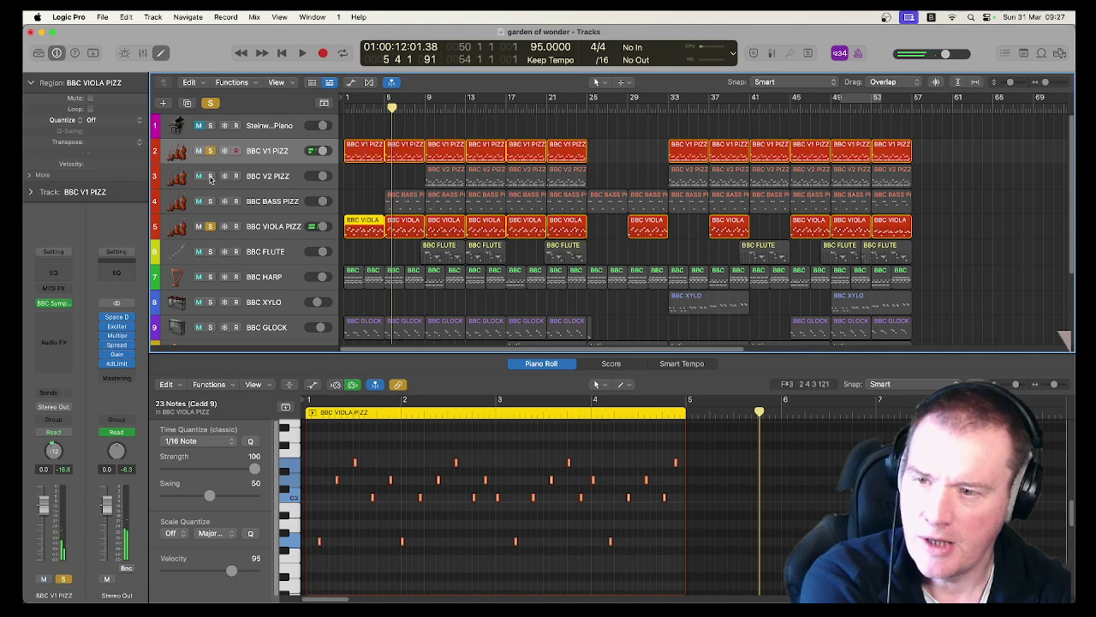
Add BBC V2 PIZZ and BBC BASS PIZZ to the solo and play all four pizzicato tracks from bar 45
left_click(210, 176)
left_click(211, 201)
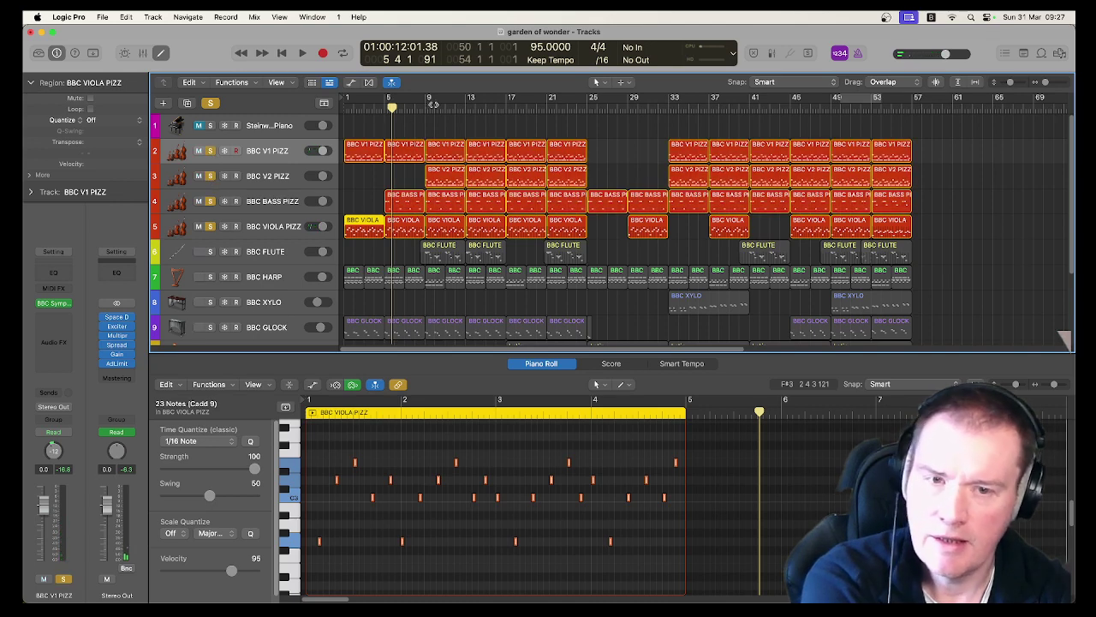
left_click(789, 105)
key("space")
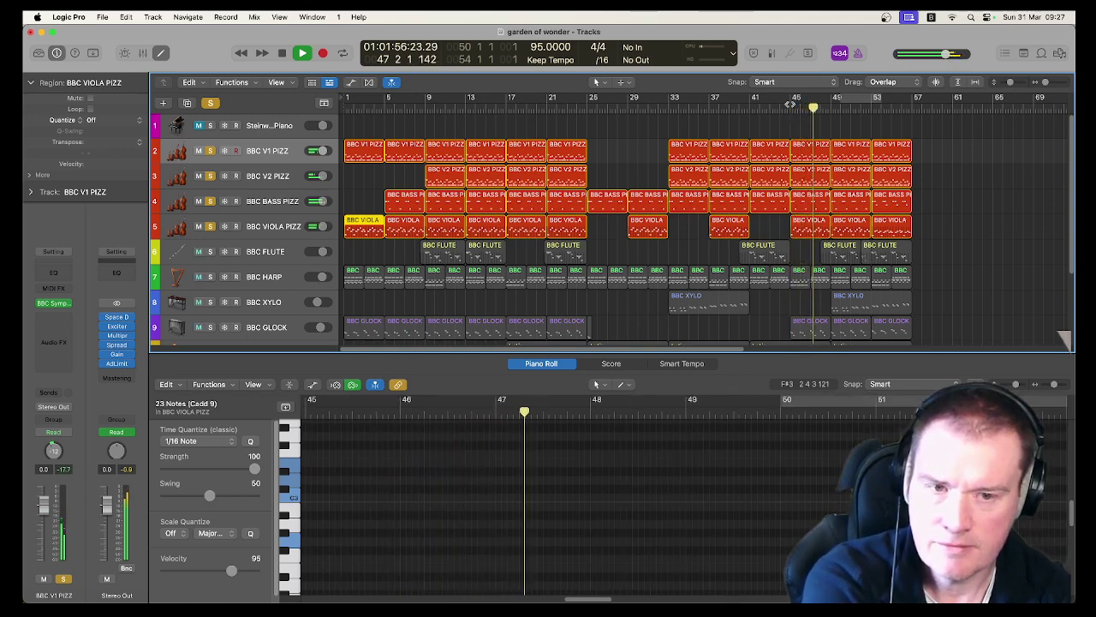
key("space")
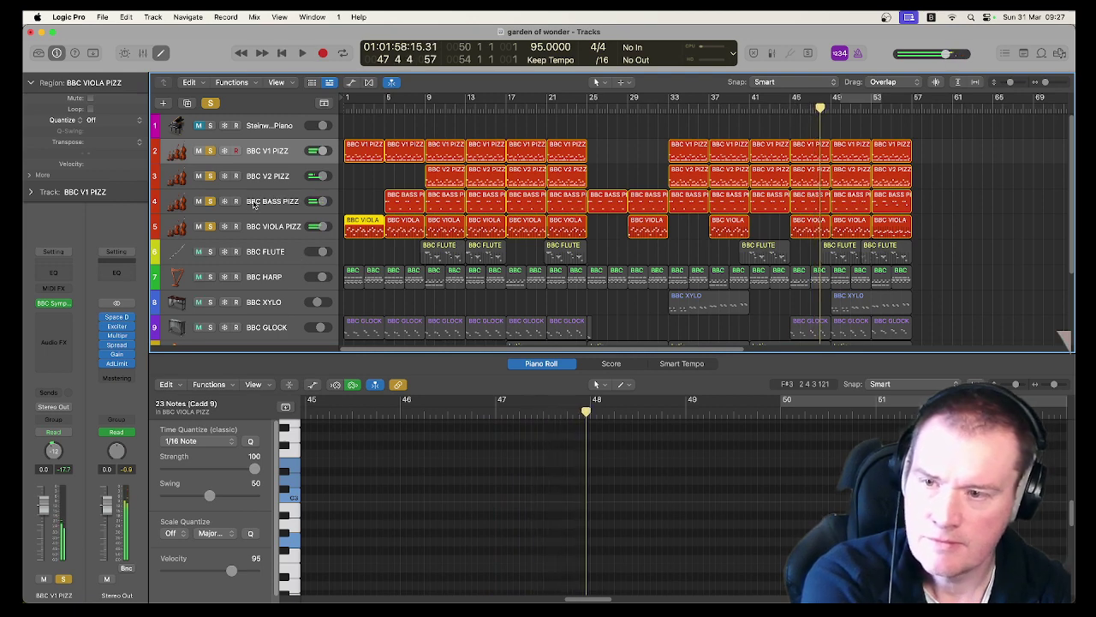
Inspect the software instruments loaded on the BBC BASS PIZZ and BBC V2 PIZZ tracks
left_click(254, 206)
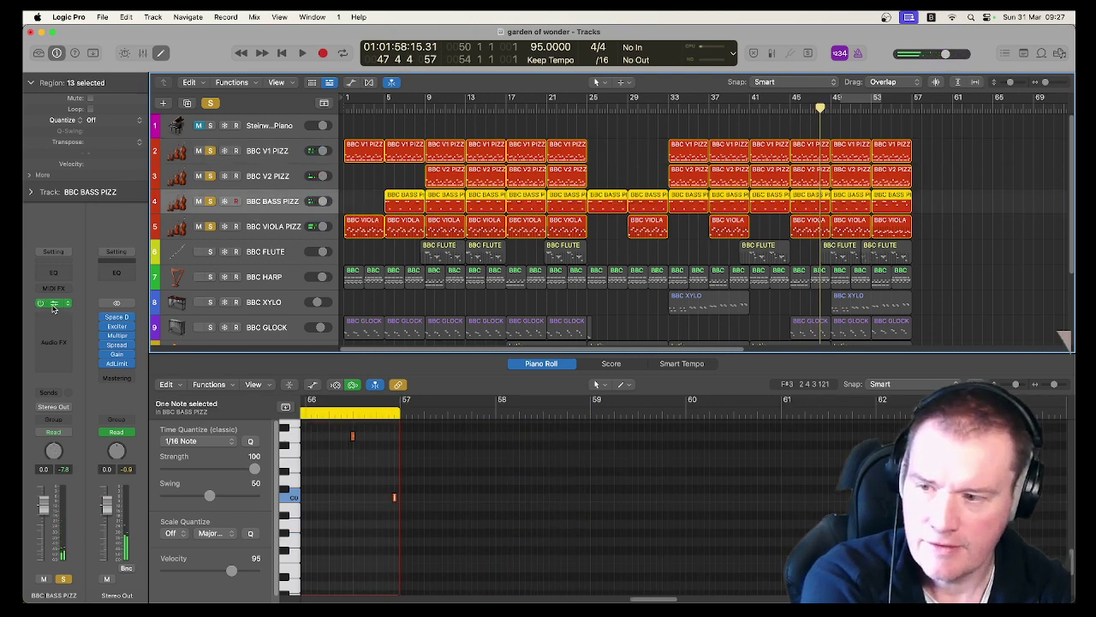
left_click(53, 305)
left_click(53, 303)
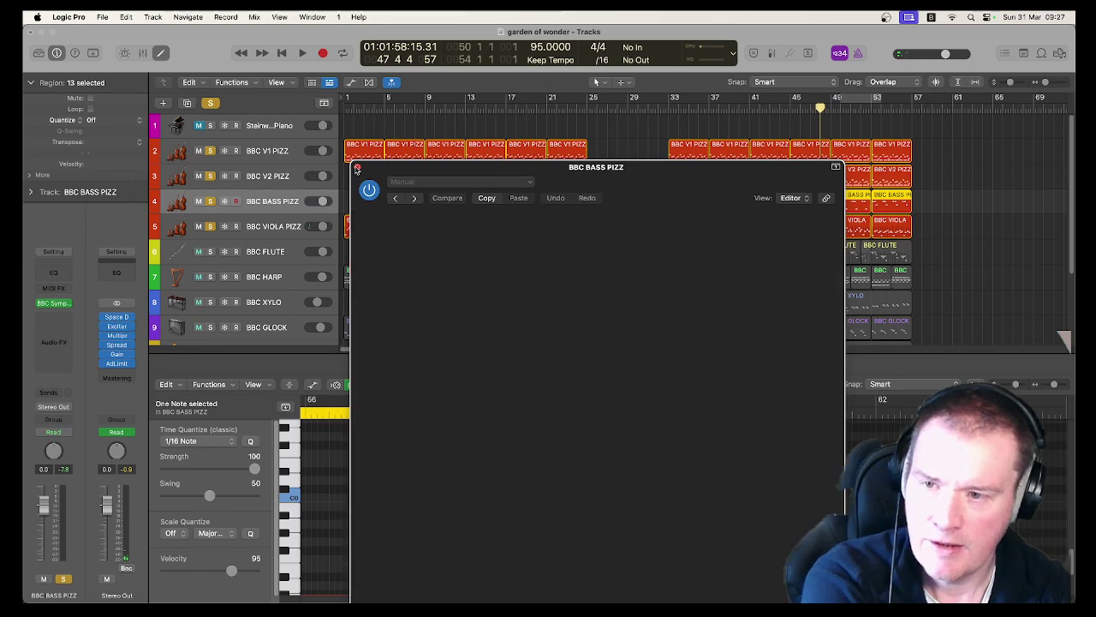
key("Up")
left_click(53, 303)
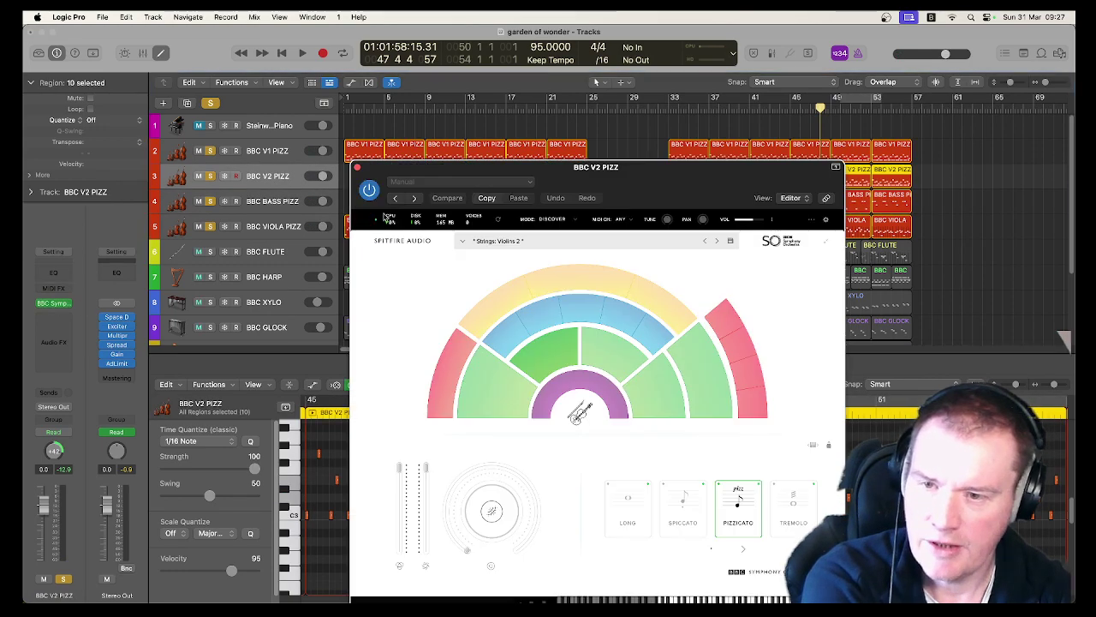
left_click(356, 168)
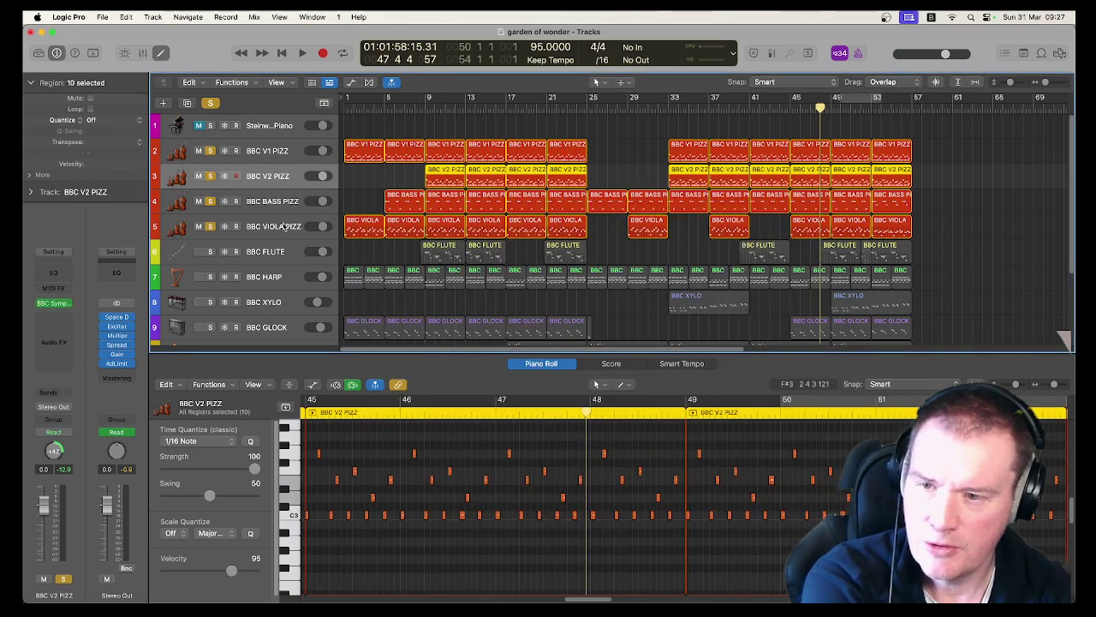
Inspect the Violas pizzicato instrument on the BBC VIOLA PIZZ track and close its window
key("Down")
key("Down")
left_click(53, 304)
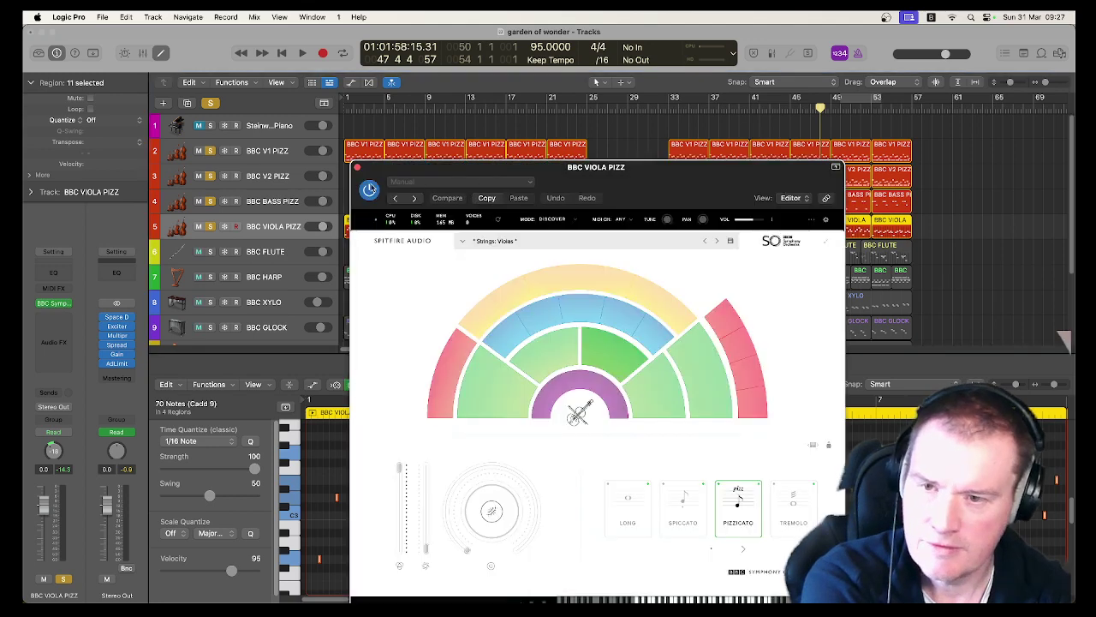
left_click(357, 168)
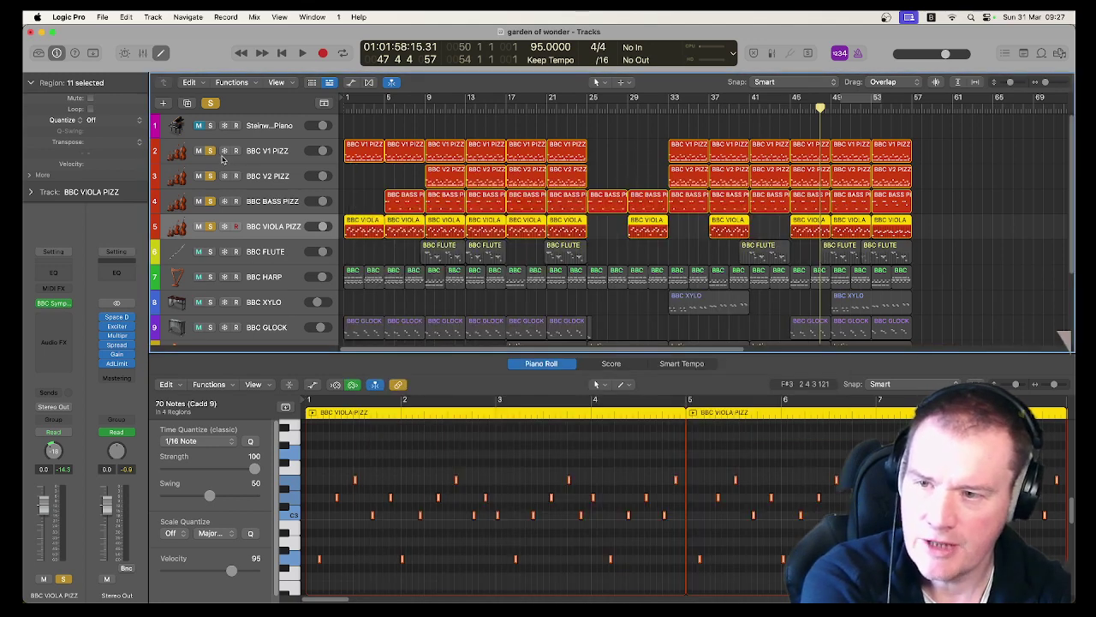
Remove the solo from all four pizzicato tracks and solo only BBC FLUTE, closing any open instrument window
left_click_drag(210, 151, 209, 229)
scroll(208, 233, "down", 1)
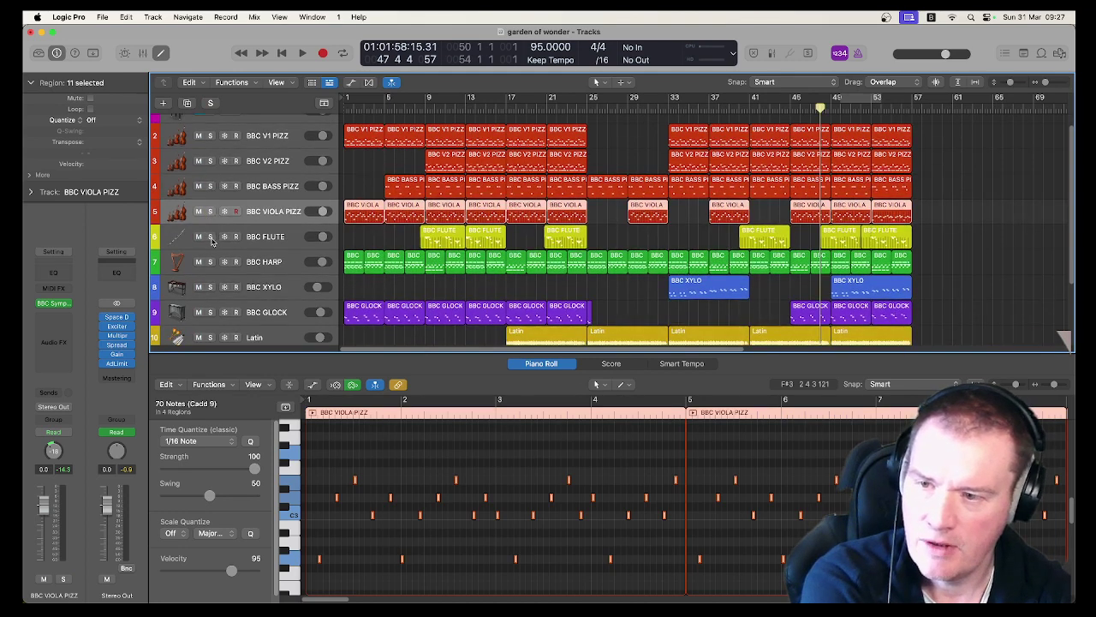
left_click(212, 238)
left_click(53, 304)
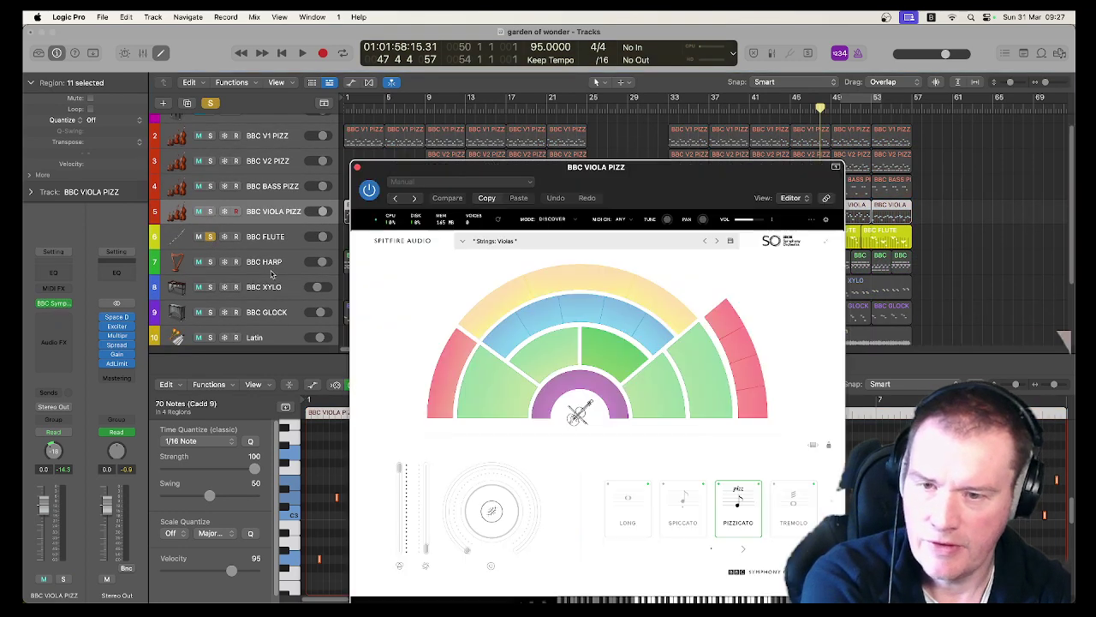
left_click(358, 167)
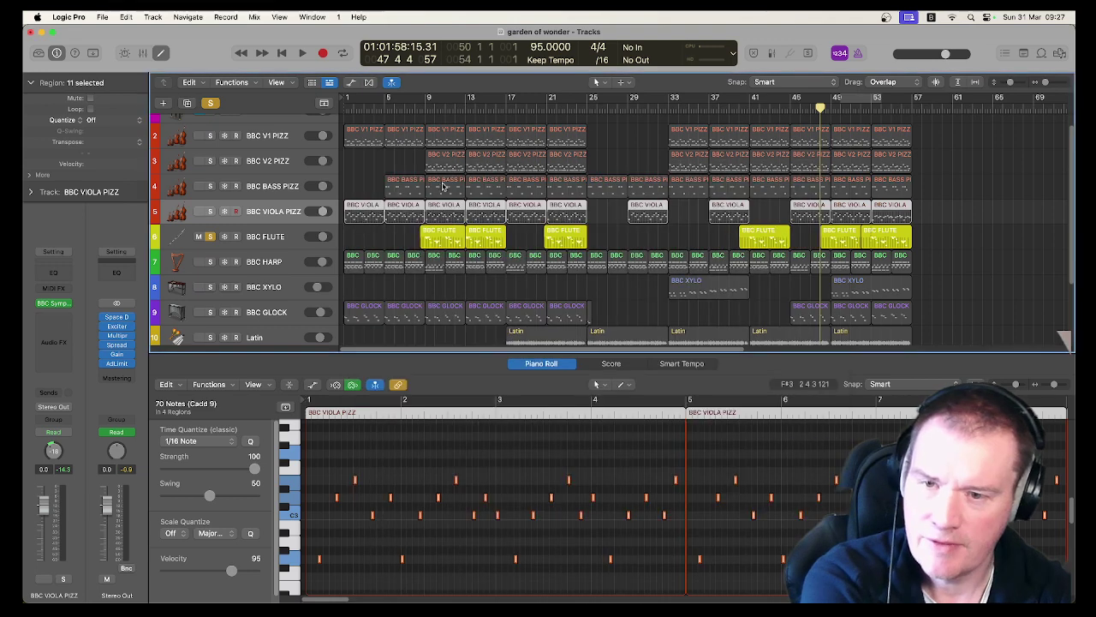
Play the soloed BBC FLUTE track from bar 9 while examining its first region's notes in the Piano Roll
left_click(424, 106)
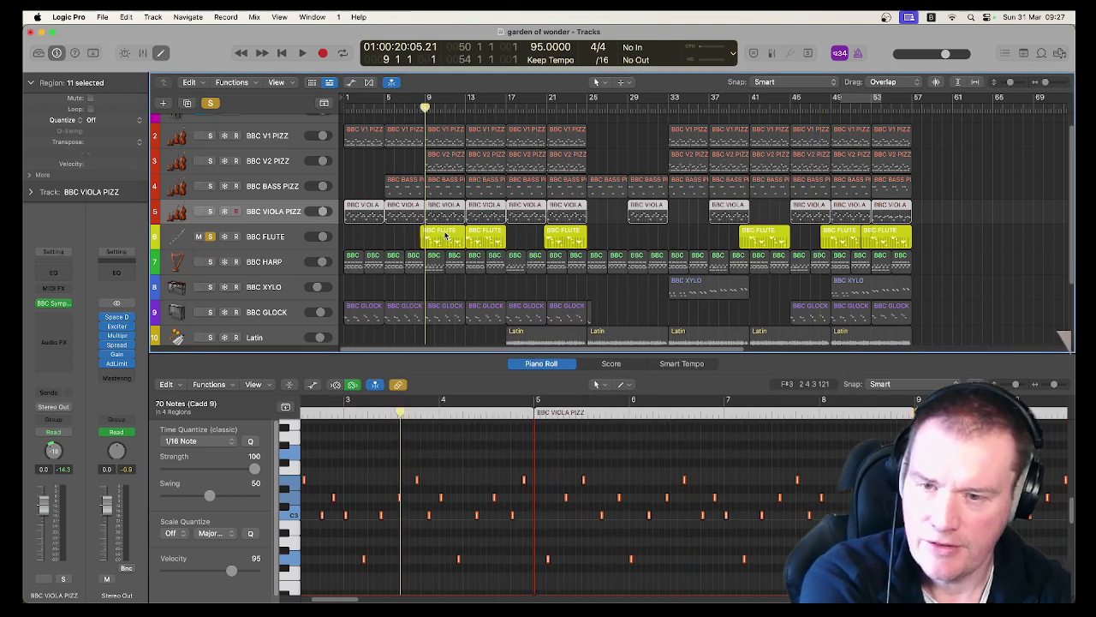
left_click(445, 237)
scroll(579, 480, "up", 1)
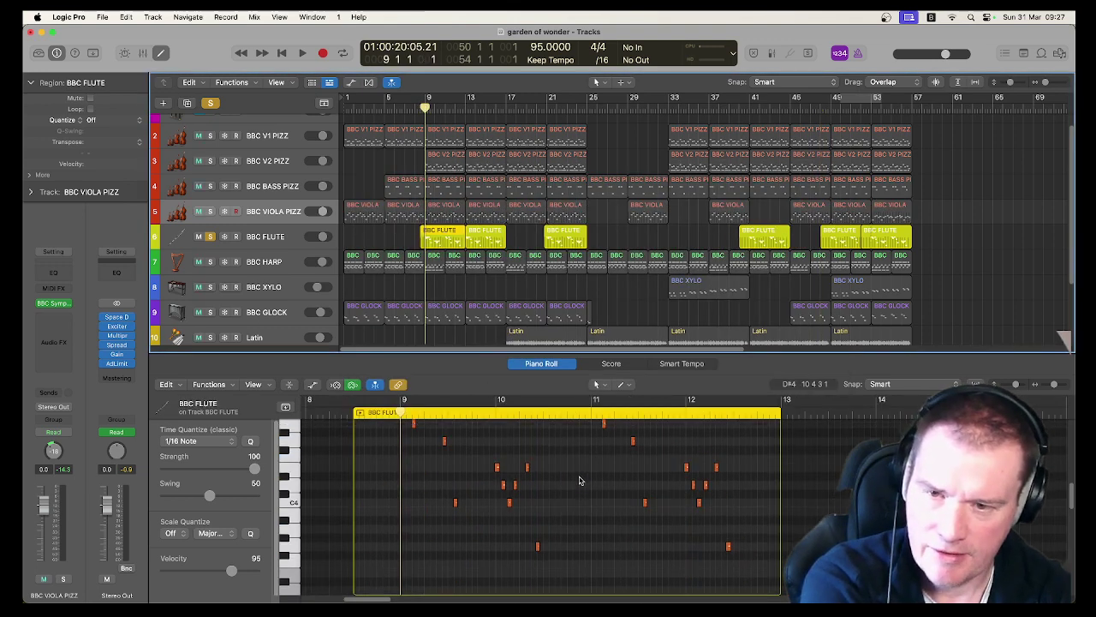
key("space")
scroll(581, 480, "up", 5)
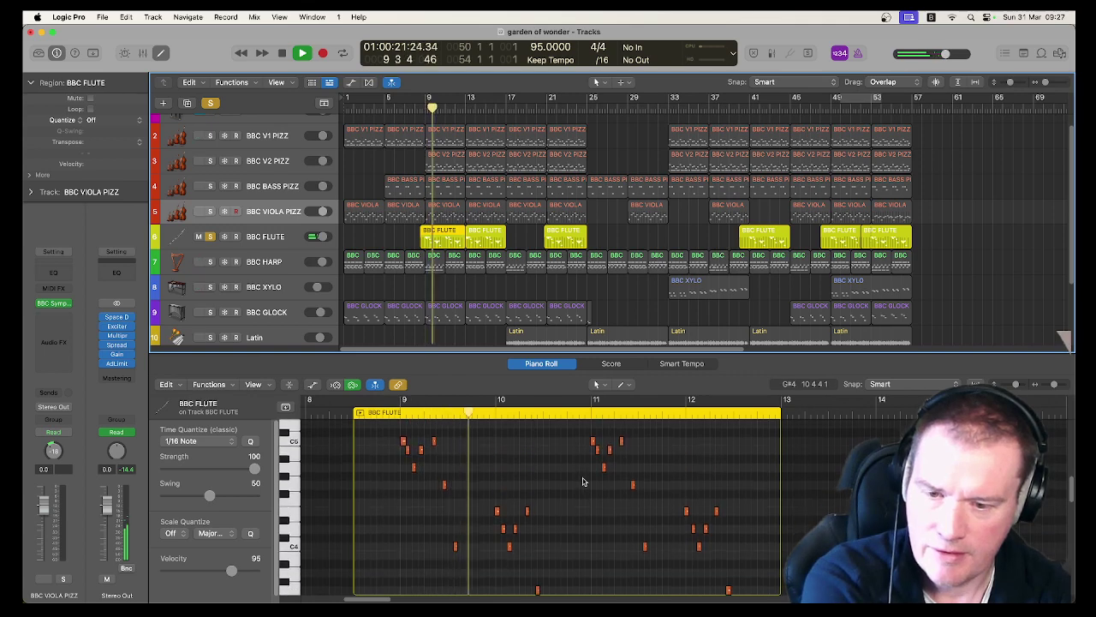
scroll(599, 514, "down", 3)
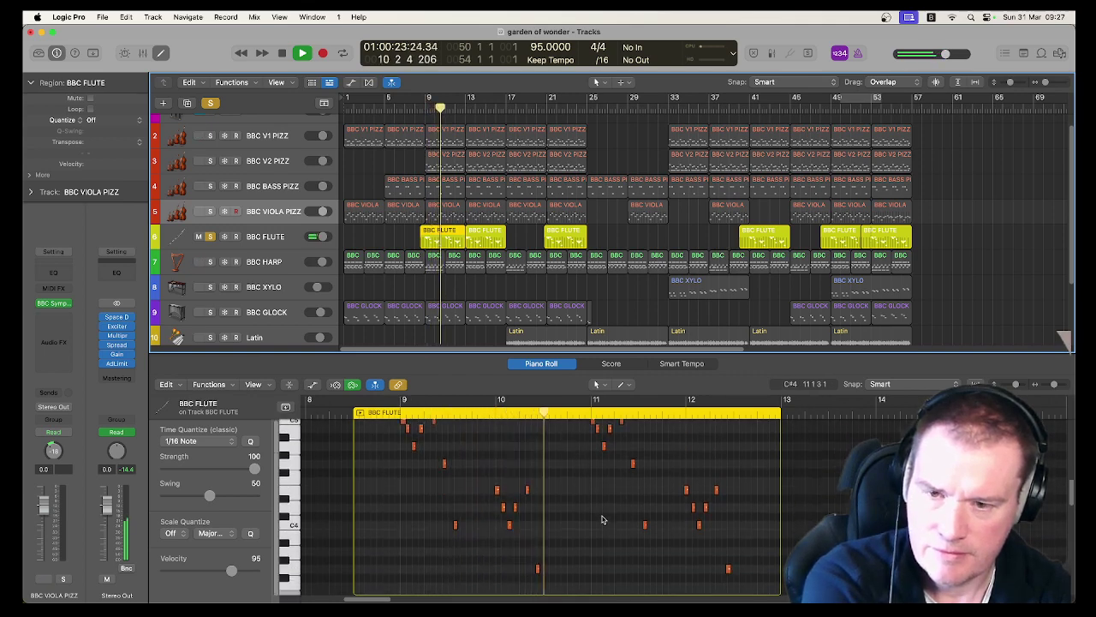
scroll(602, 519, "up", 2)
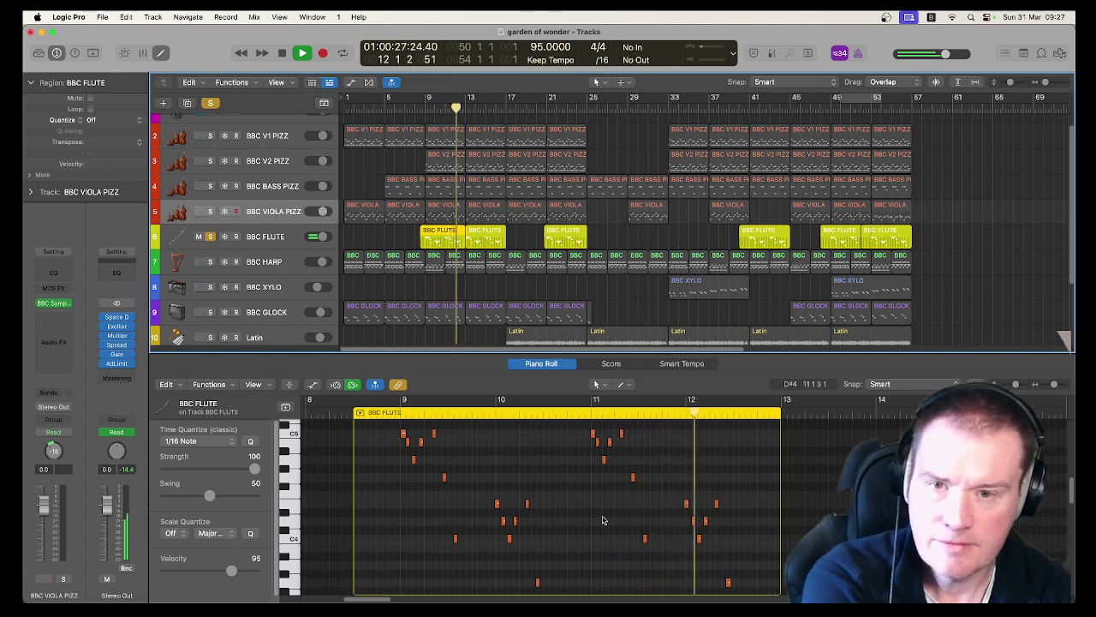
key("space")
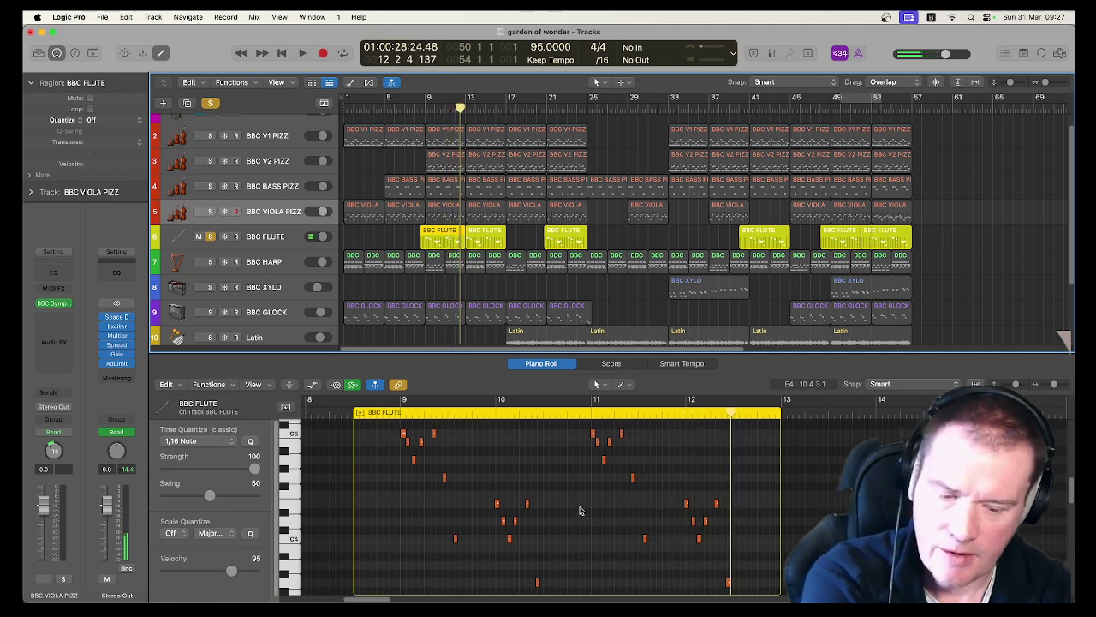
Show the BBC FLUTE channel's pan in the mixer, remove the flute's solo, and select the BBC HARP track
key("x")
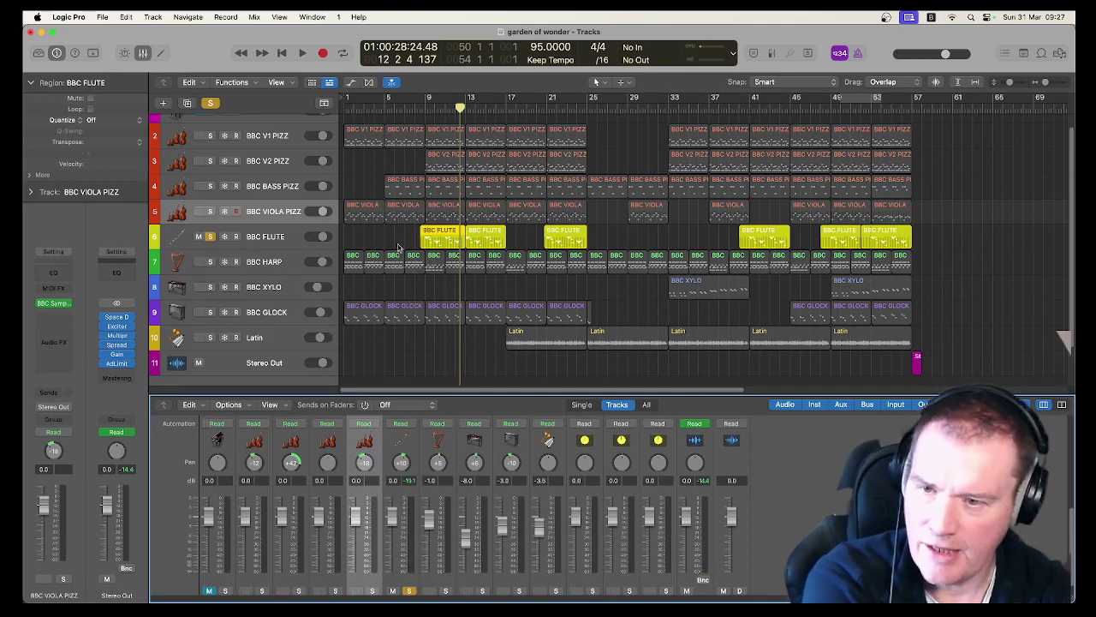
left_click(277, 241)
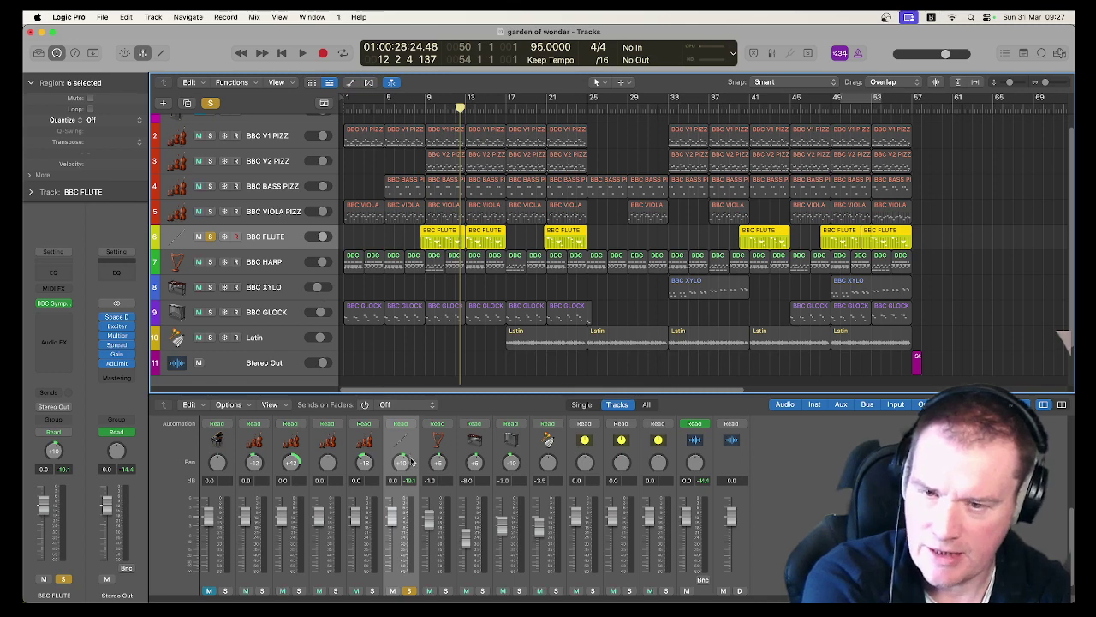
left_click(210, 236)
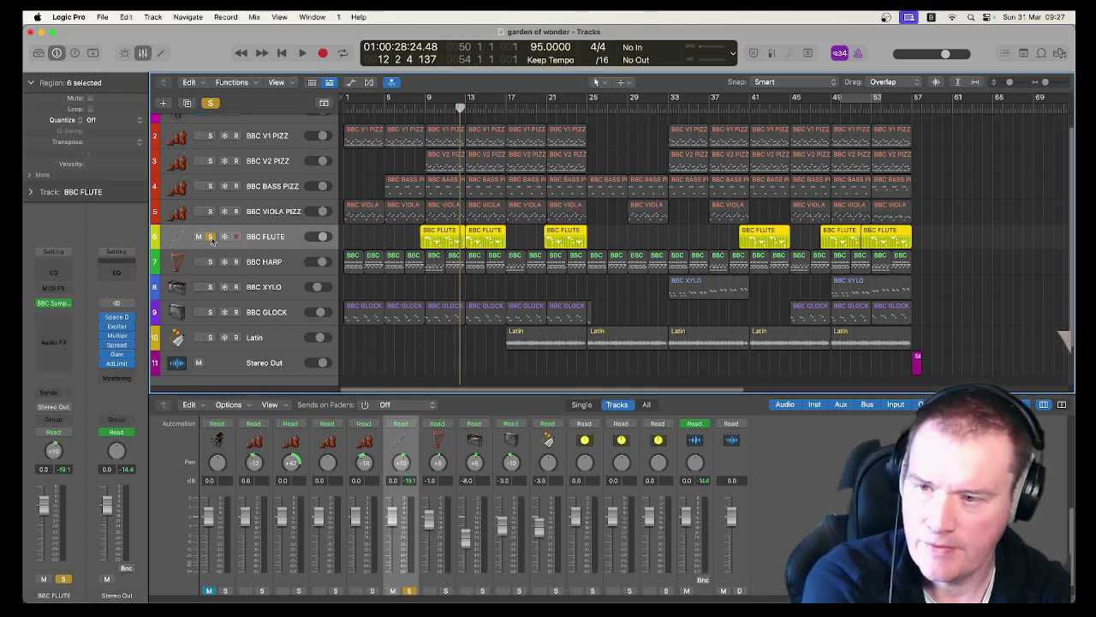
left_click(282, 264)
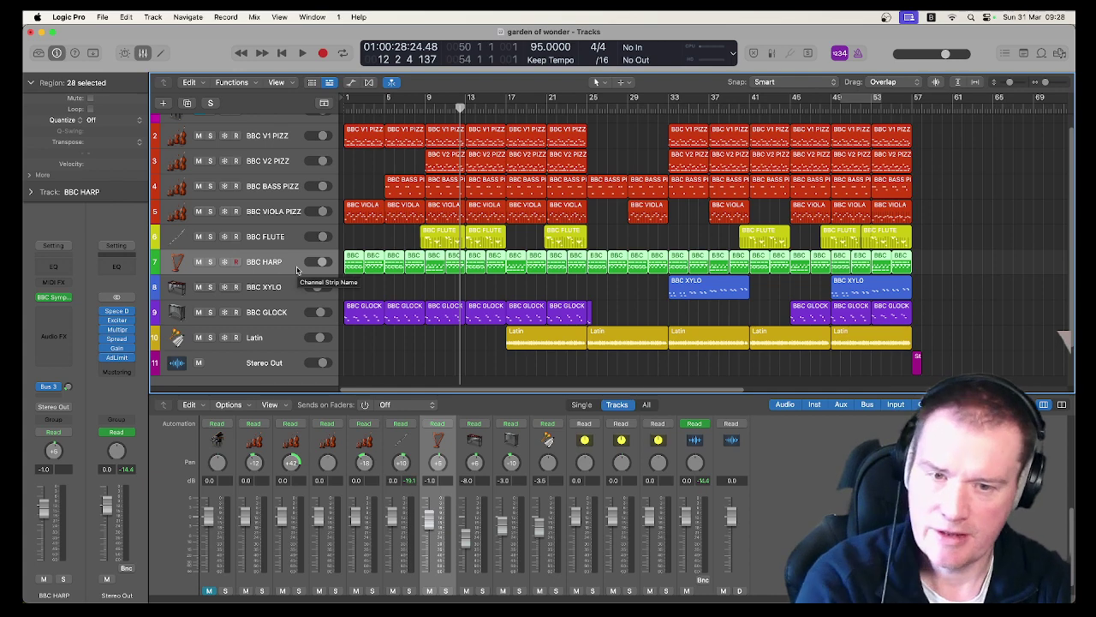
Solo the BBC XYLO track and play it from bar 33 while examining its first region's notes in the Piano Roll
left_click(292, 289)
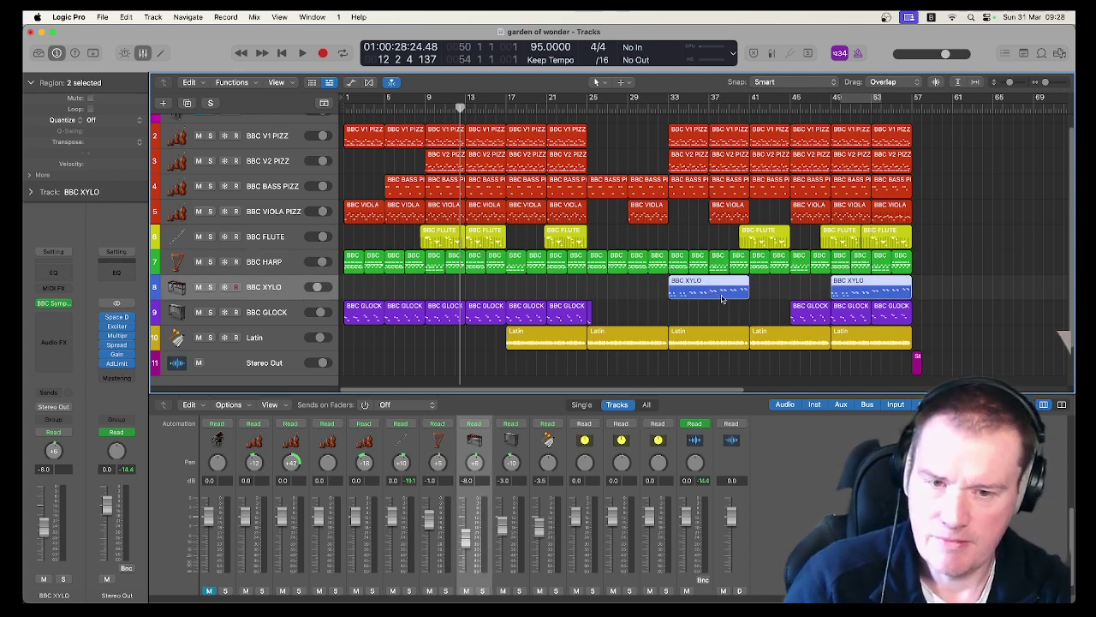
left_click(676, 108)
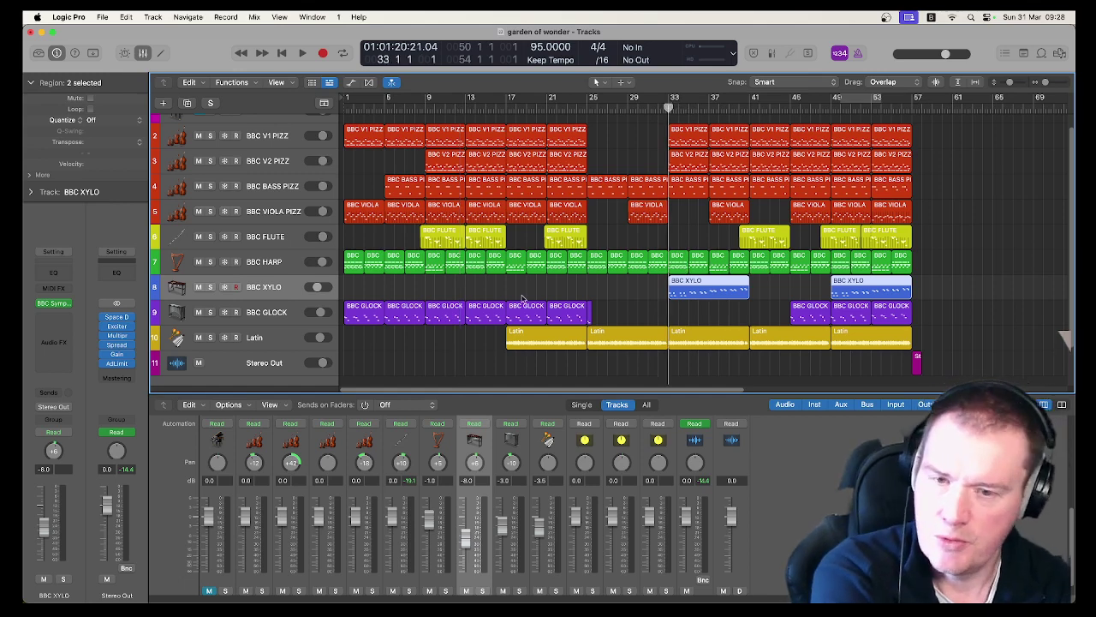
double_click(710, 283)
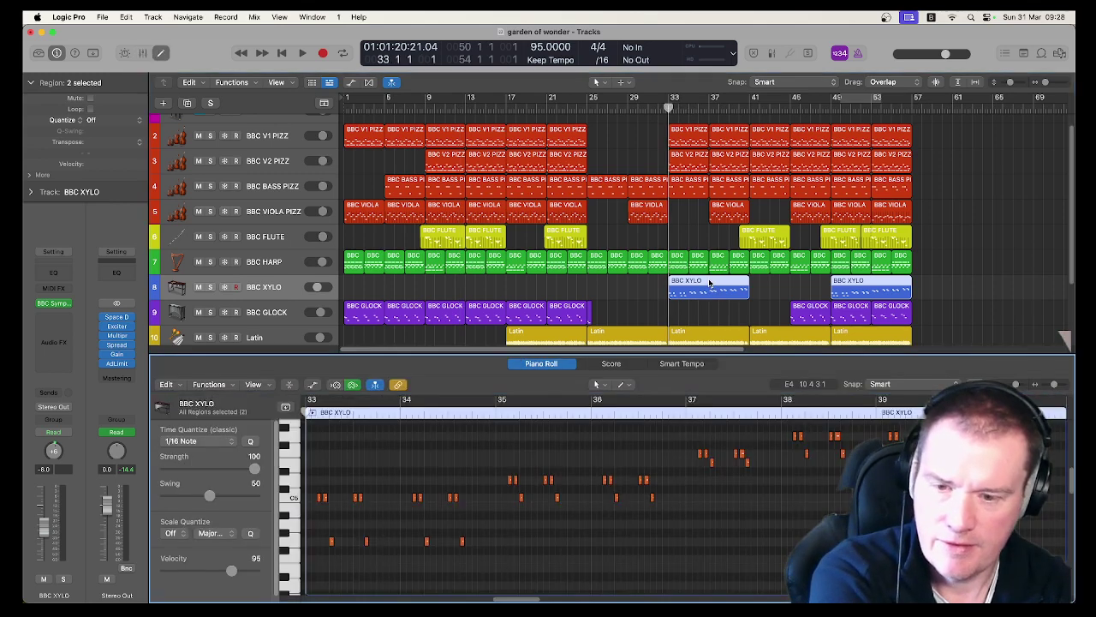
left_click(210, 287)
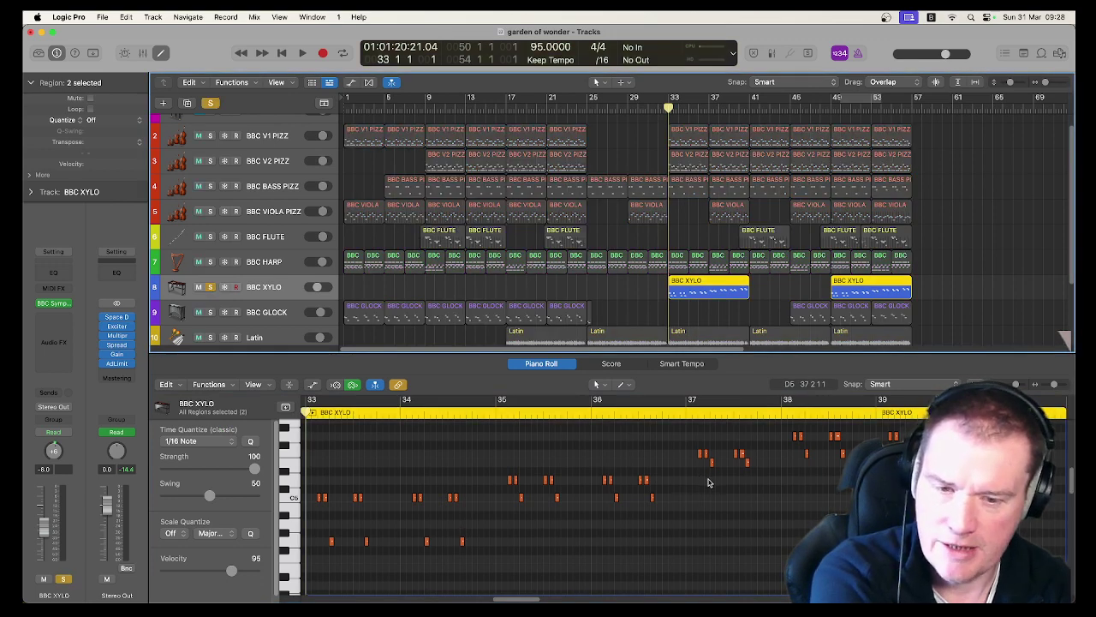
key("space")
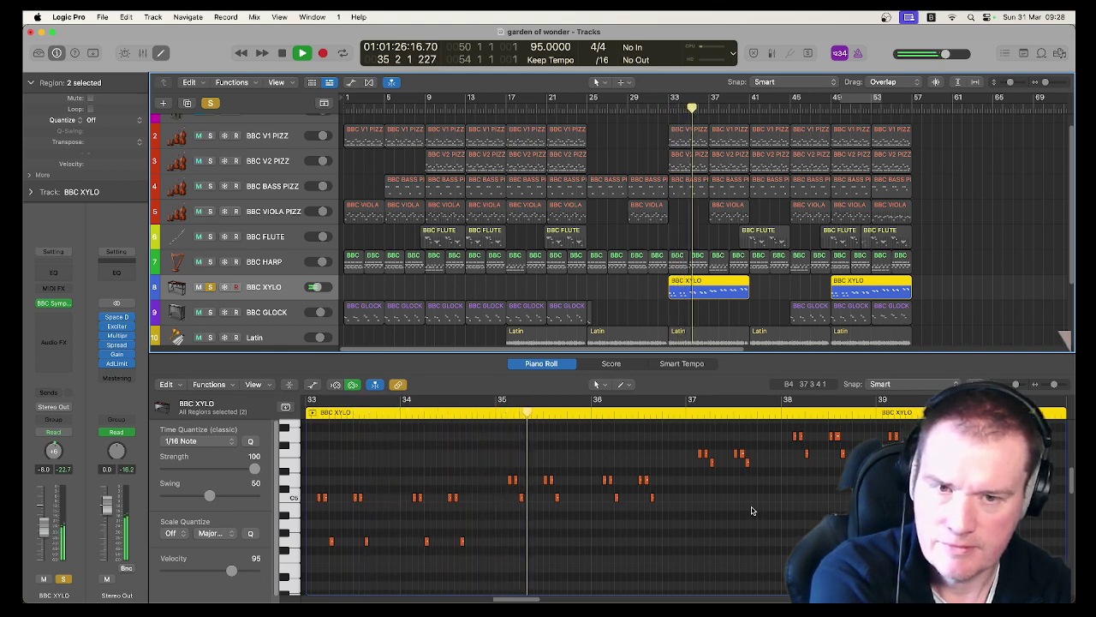
key("space")
Solo BBC BASS PIZZ alongside BBC XYLO, play the two together, and remove both solos
left_click(210, 186)
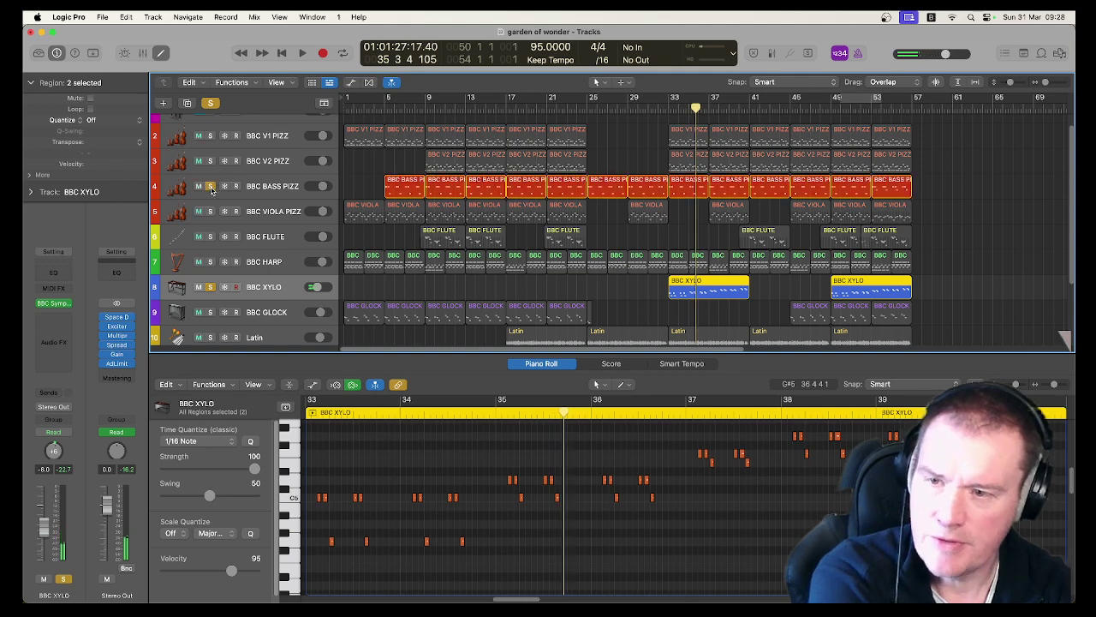
key("space")
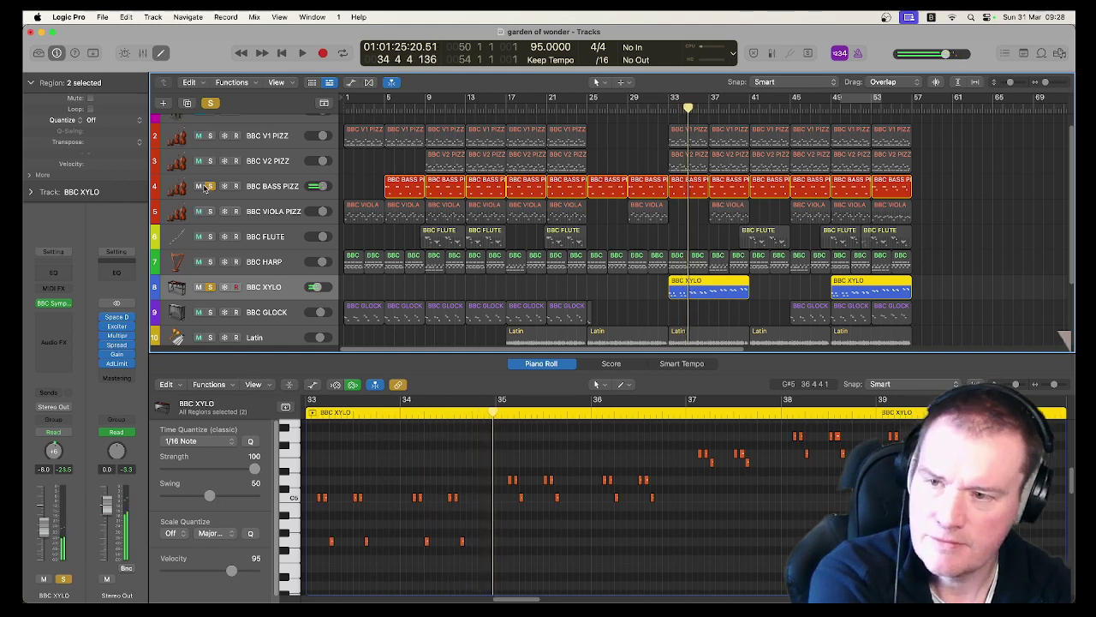
key("space")
left_click(212, 188)
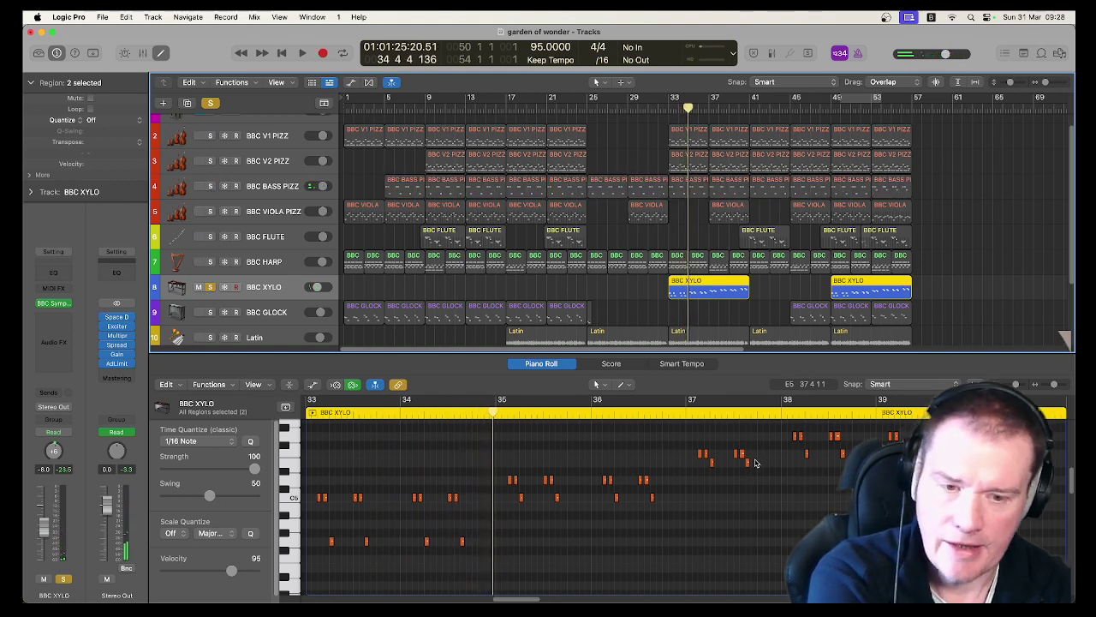
scroll(747, 467, "up", 1)
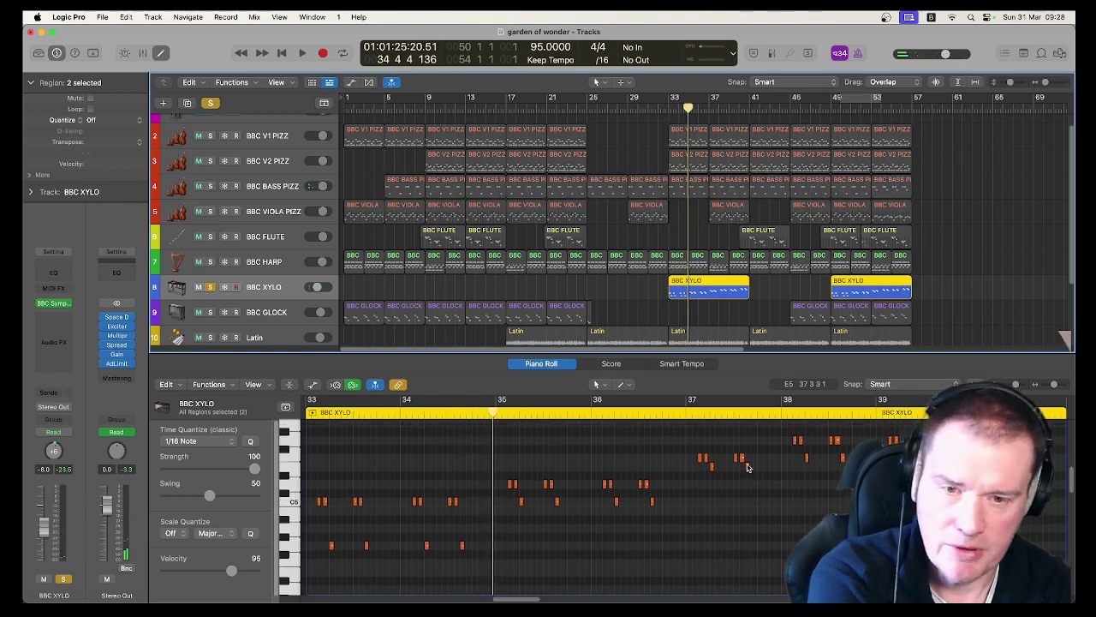
left_click(211, 287)
Solo BBC GLOCK, play it from the start of the song with its first region in the Piano Roll, and remove the solo
scroll(290, 287, "down", 1)
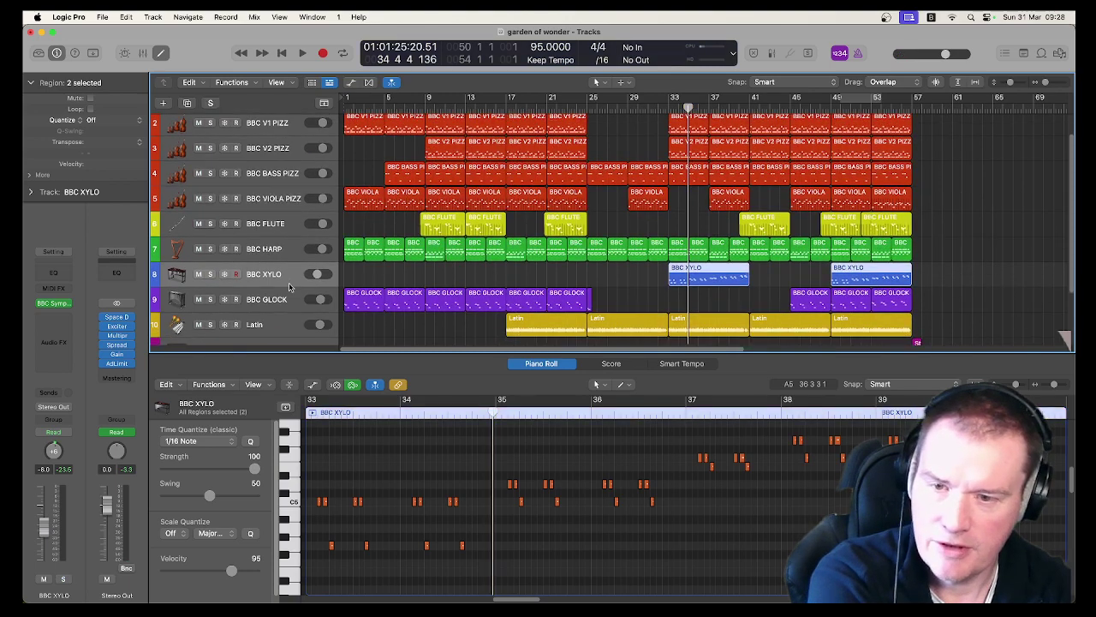
left_click(211, 300)
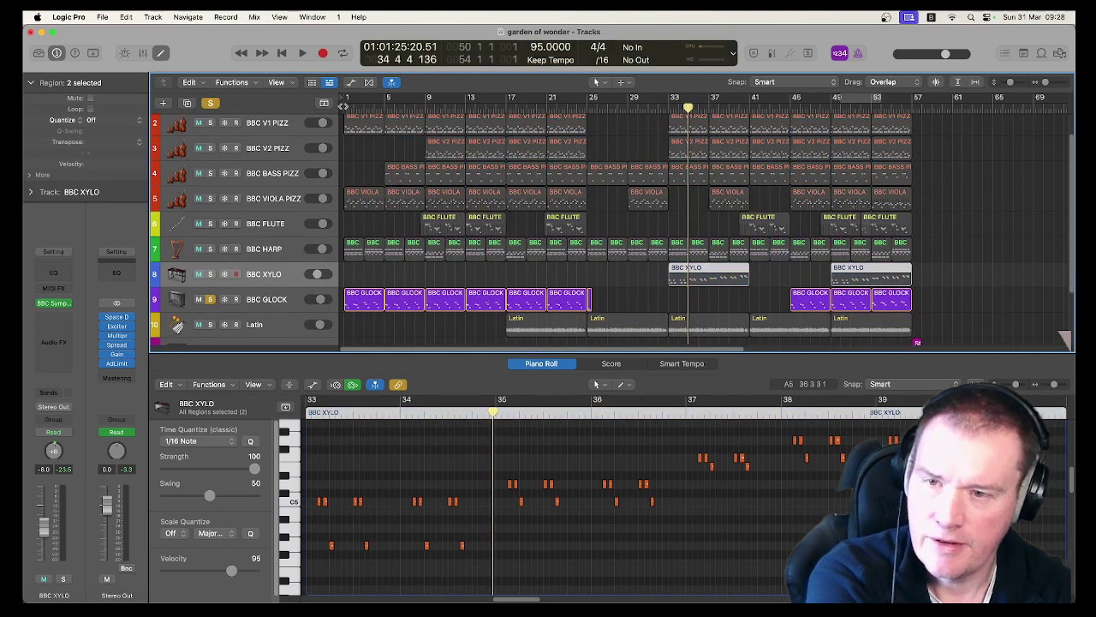
key("Return")
left_click(372, 298)
key("space")
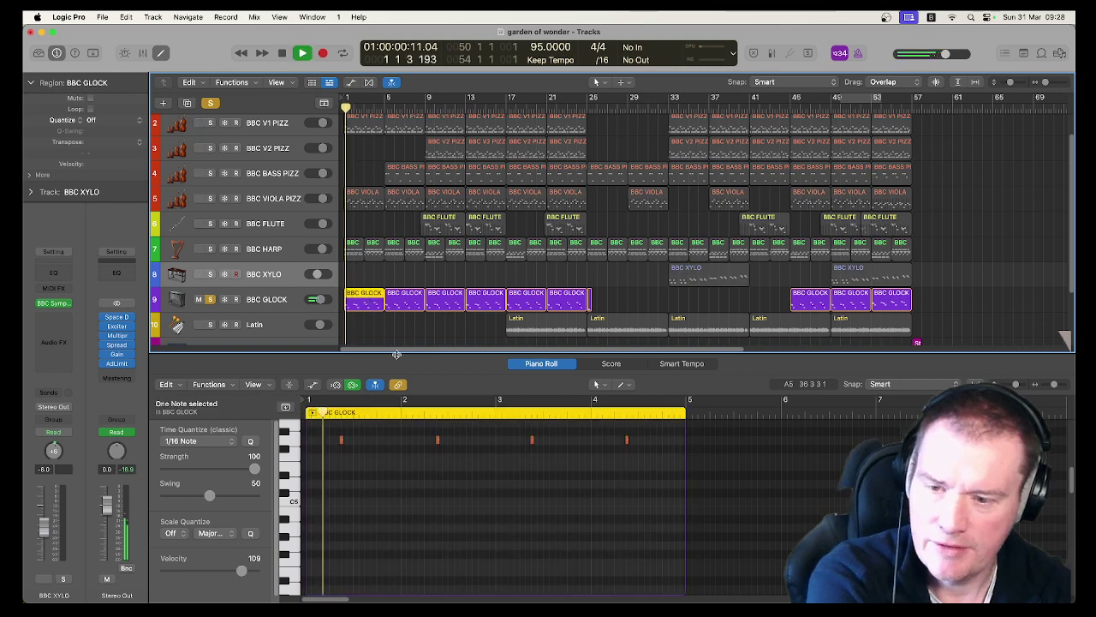
scroll(447, 457, "up", 2)
scroll(459, 458, "up", 1)
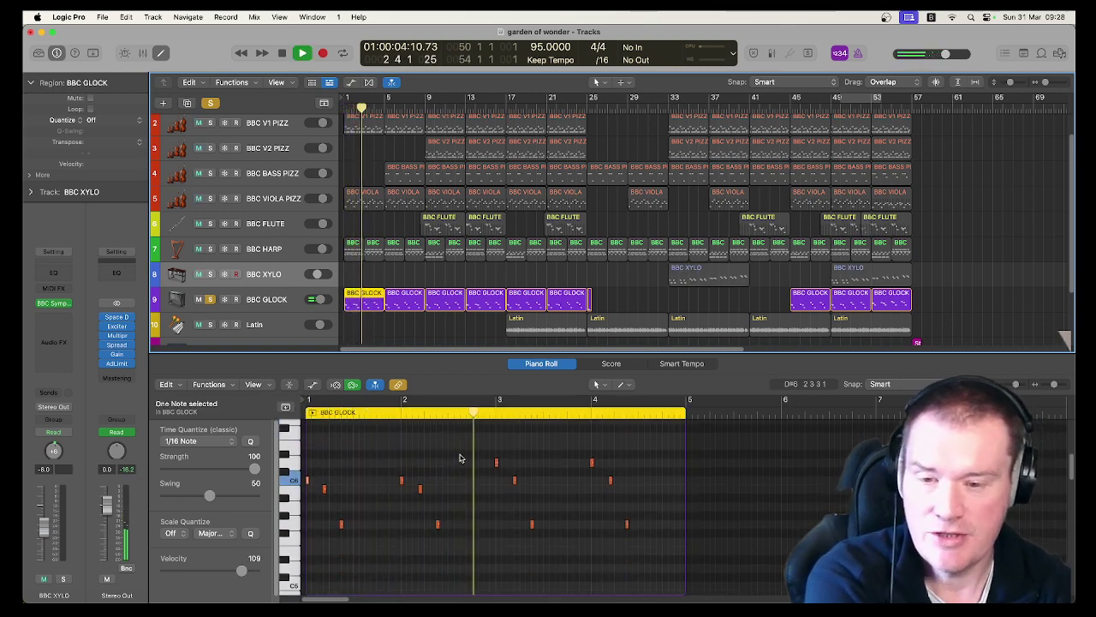
key("space")
left_click(209, 299)
Play the full arrangement from bar 49 for a few bars, enlarging the tracks area to show all tracks, and stop playback
scroll(256, 297, "down", 2)
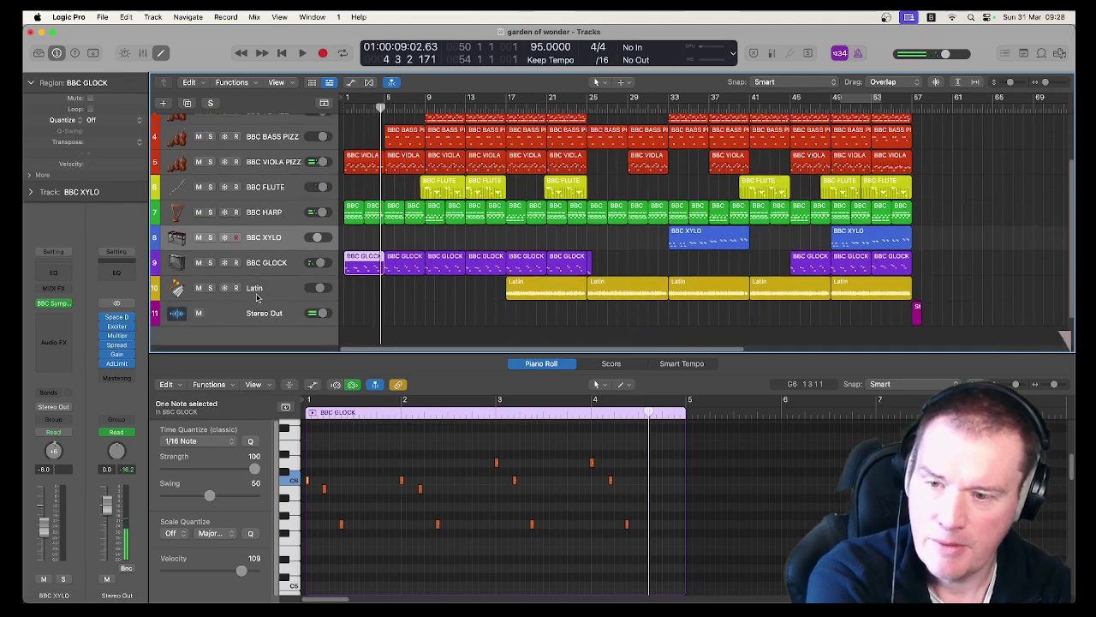
left_click(793, 106)
scroll(791, 106, "up", 2)
left_click(830, 106)
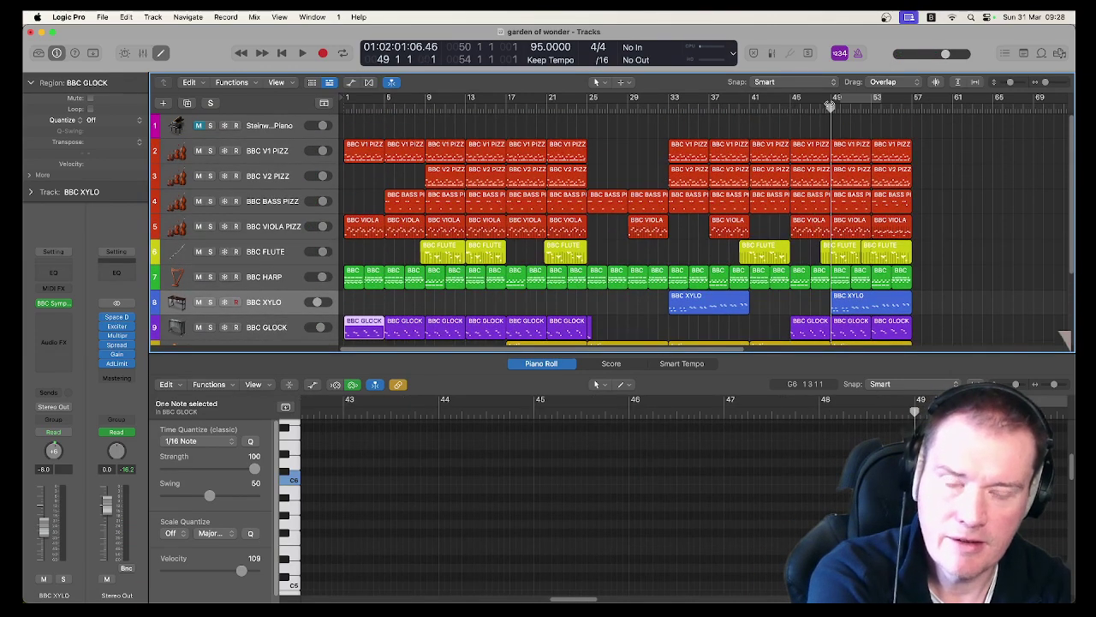
scroll(895, 257, "down", 2)
scroll(906, 322, "up", 2)
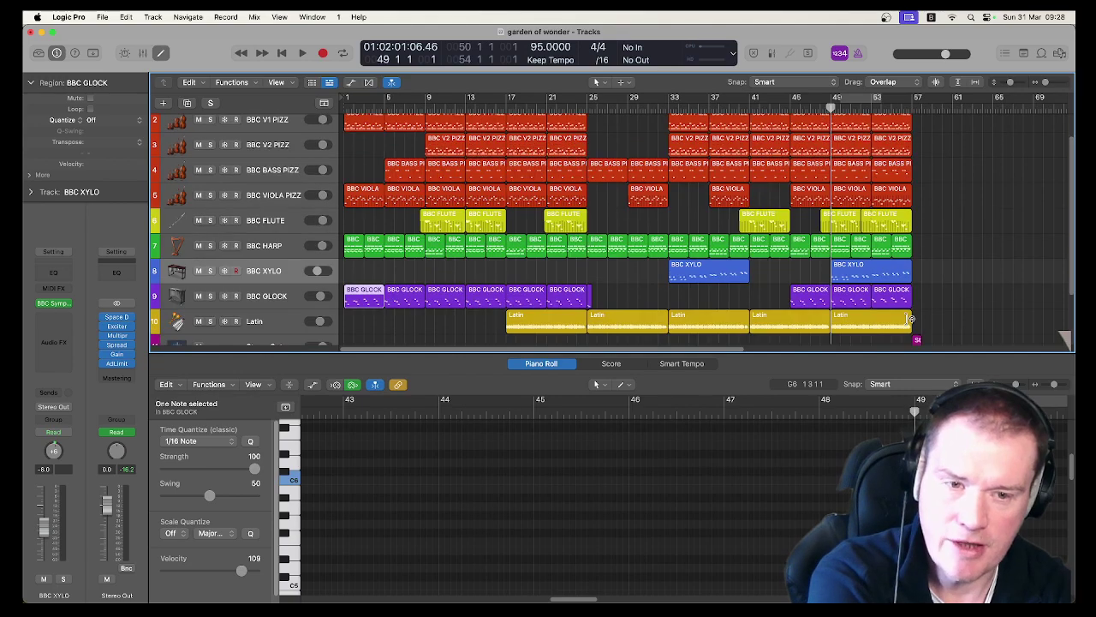
key("space")
scroll(910, 318, "up", 1)
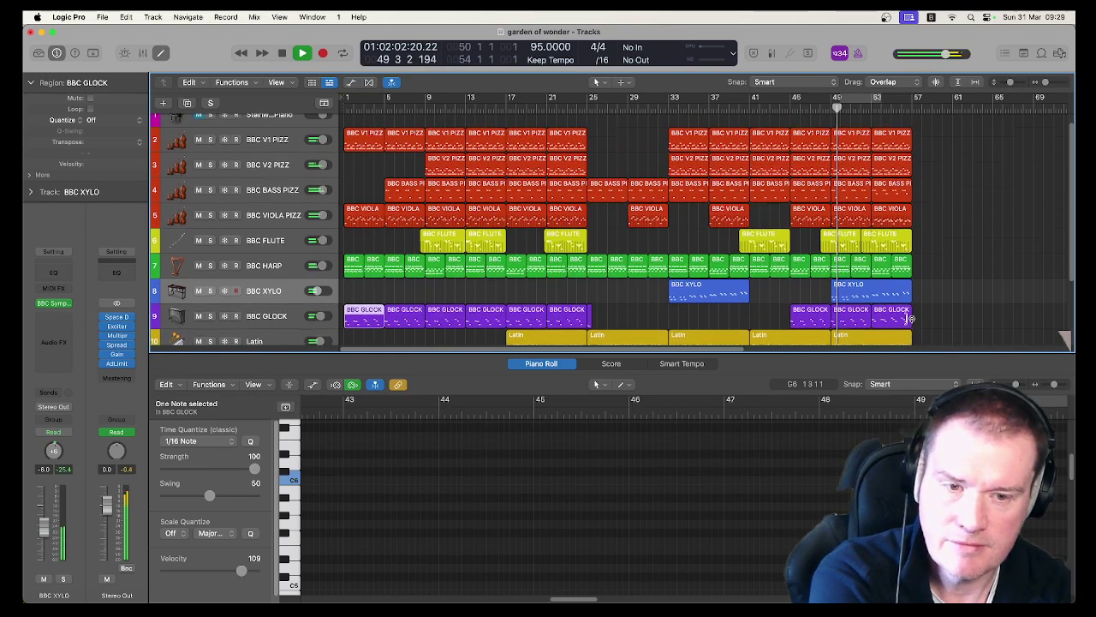
scroll(910, 318, "down", 2)
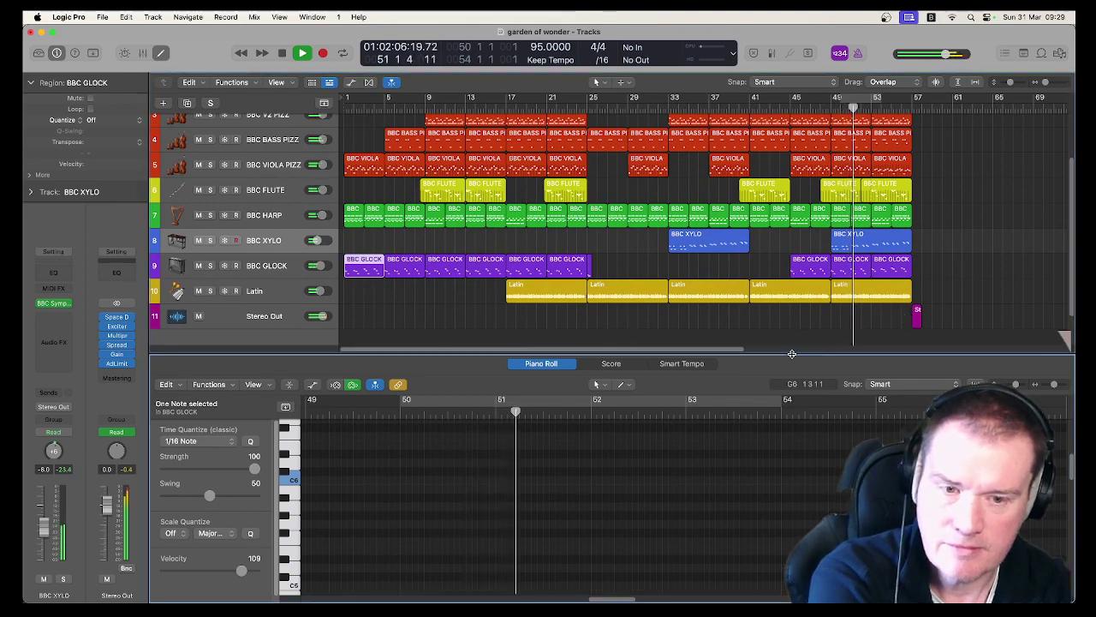
left_click_drag(792, 353, 797, 430)
scroll(966, 364, "up", 2)
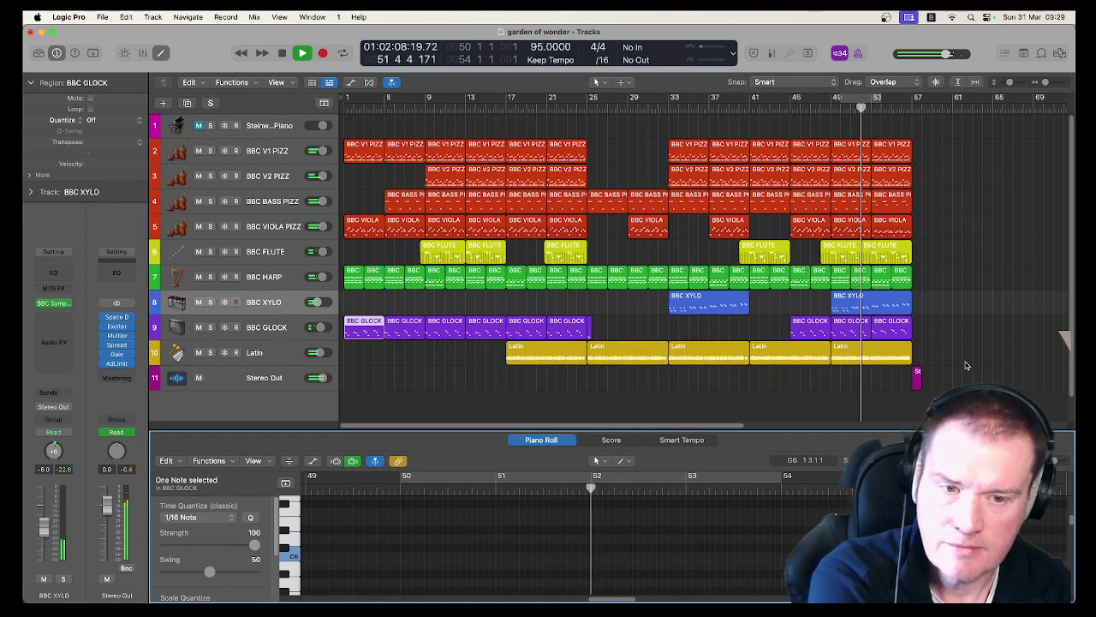
key("space")
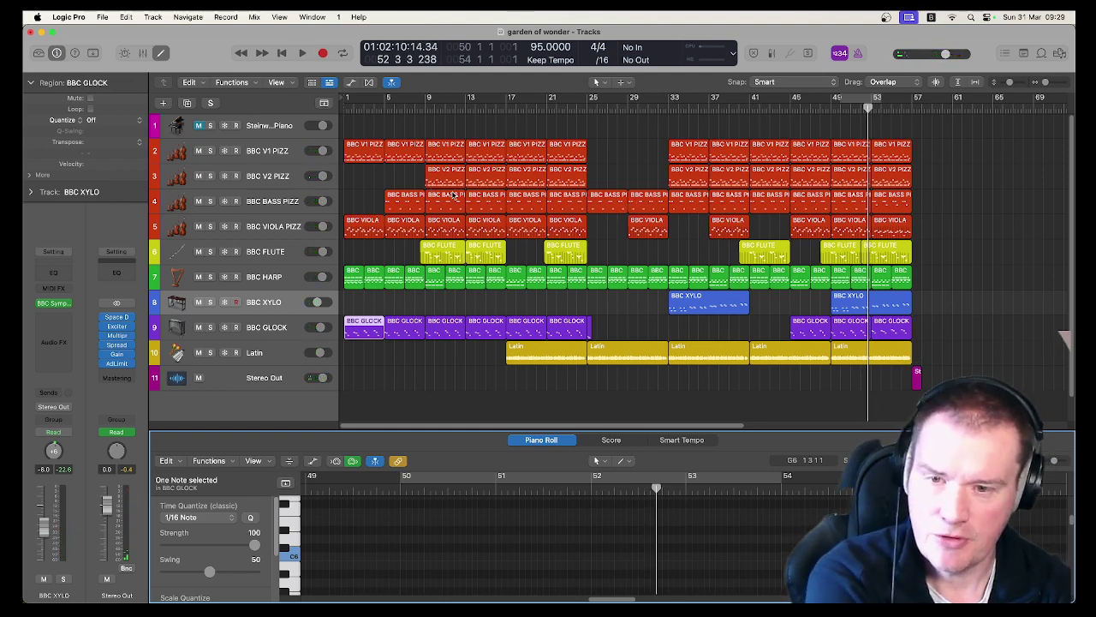
Review the BBC V1 PIZZ, BBC FLUTE and BBC HARP tracks in turn, choosing Recover in the plug-in alert
left_click(261, 151)
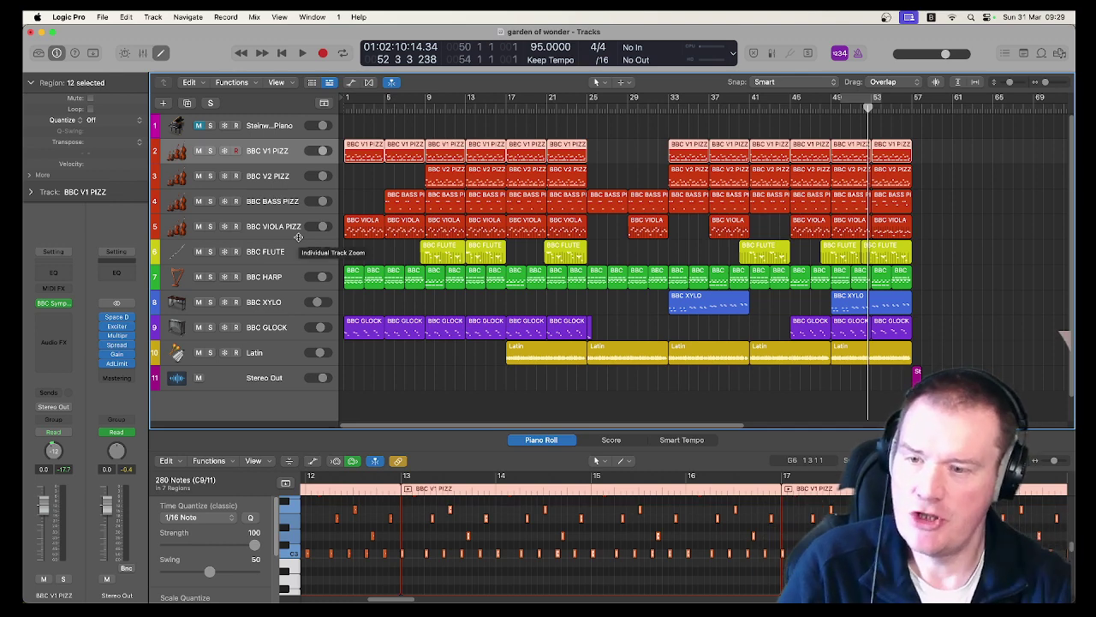
left_click(264, 251)
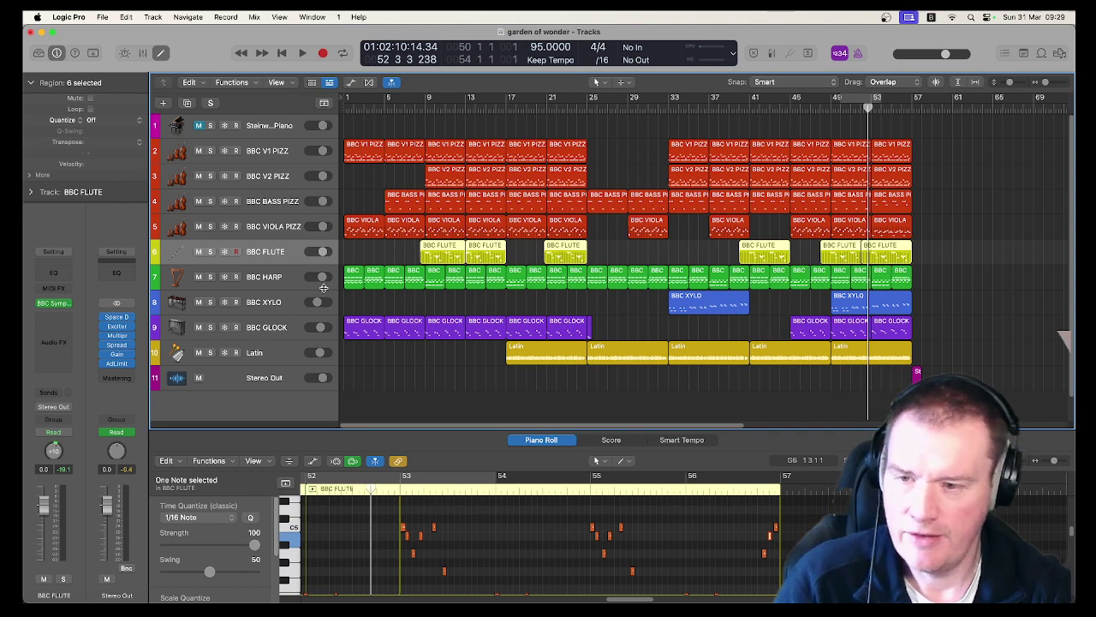
left_click(288, 283)
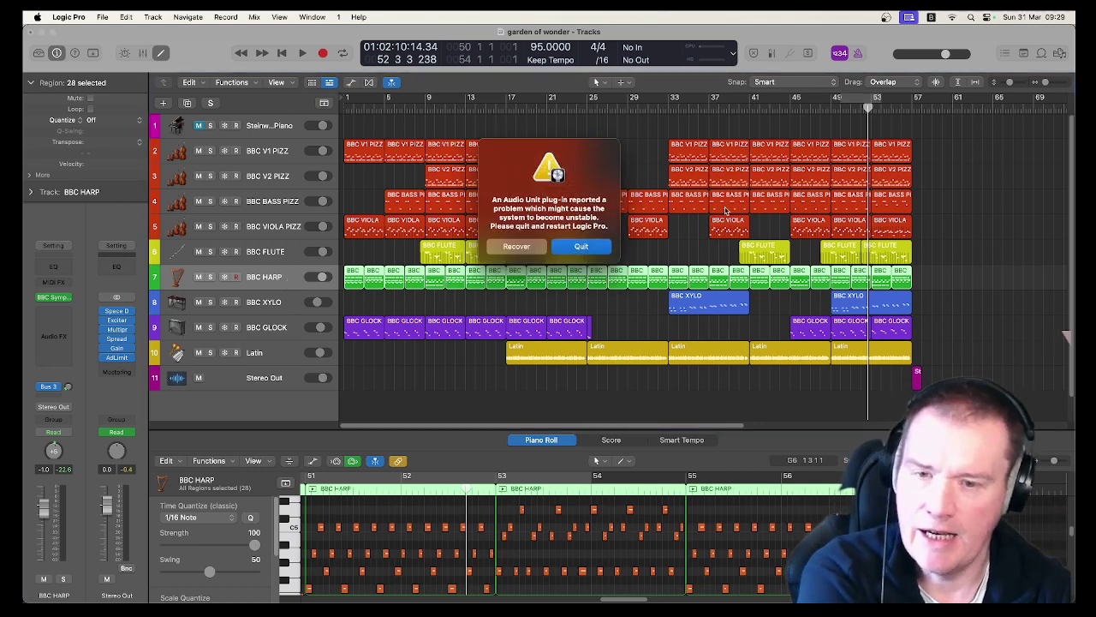
left_click(519, 248)
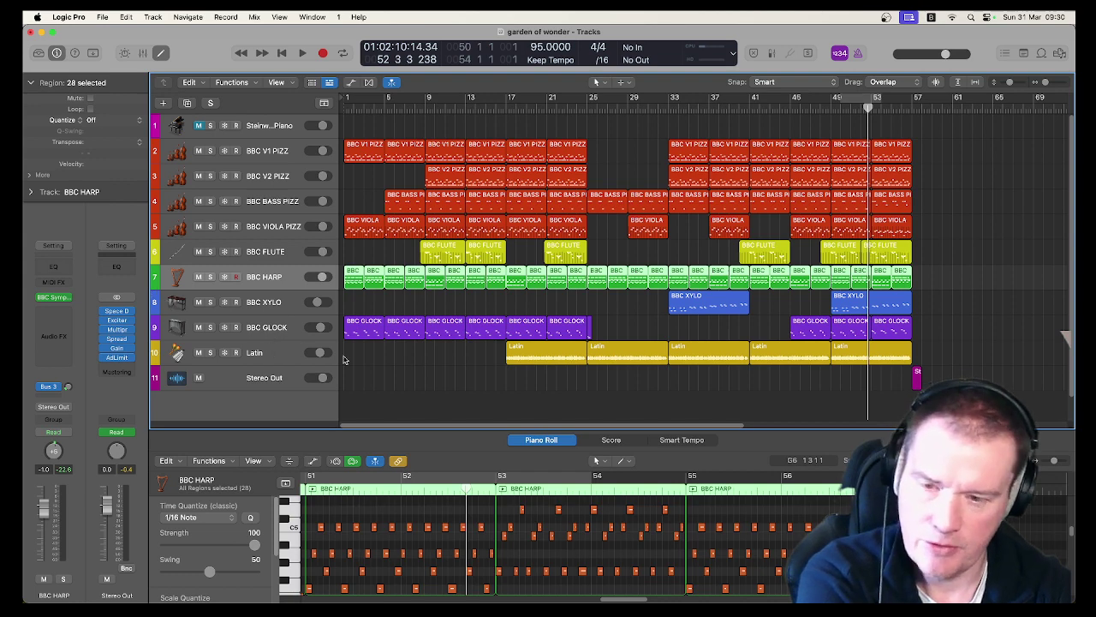
Show the mixer enlarged and examine the channels' effects, sends, panning and levels, including the harp's Bus 3 send
key("x")
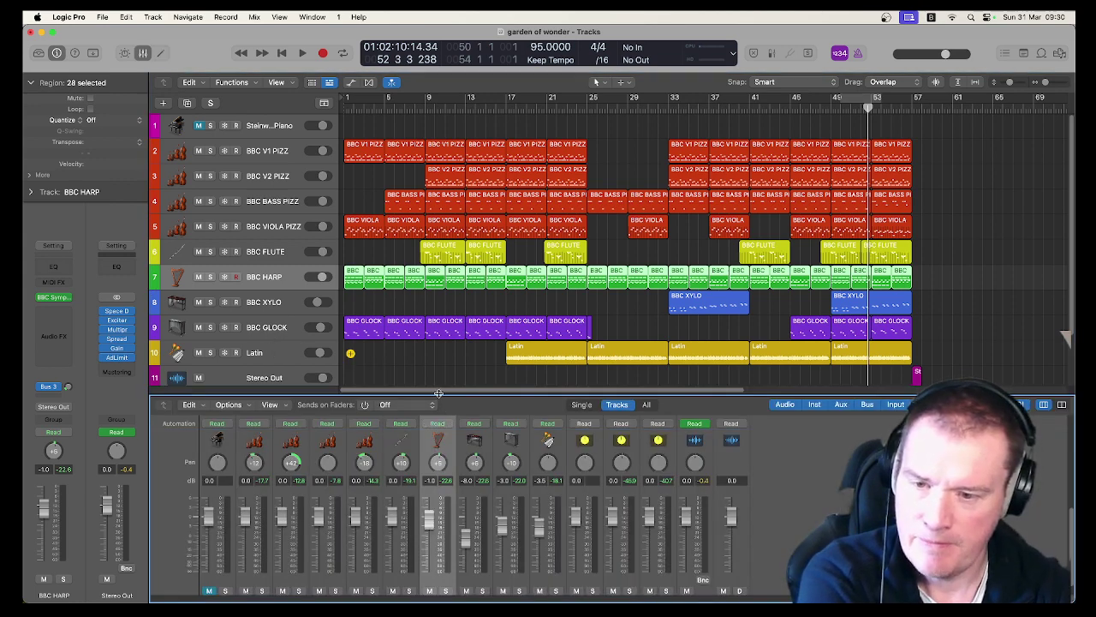
left_click_drag(438, 393, 437, 308)
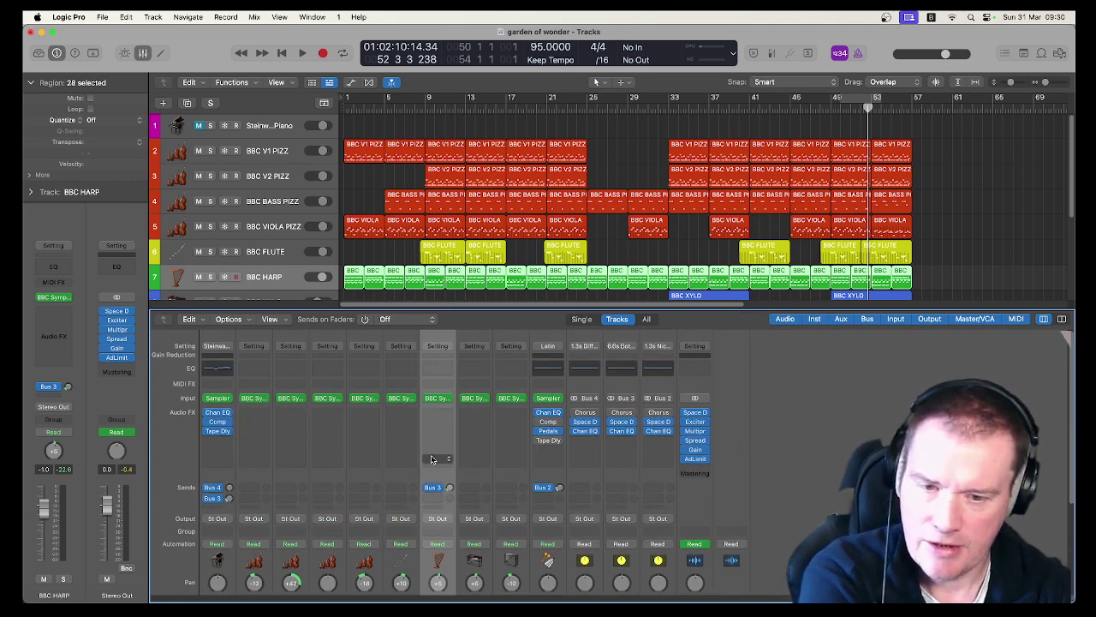
scroll(432, 460, "down", 5)
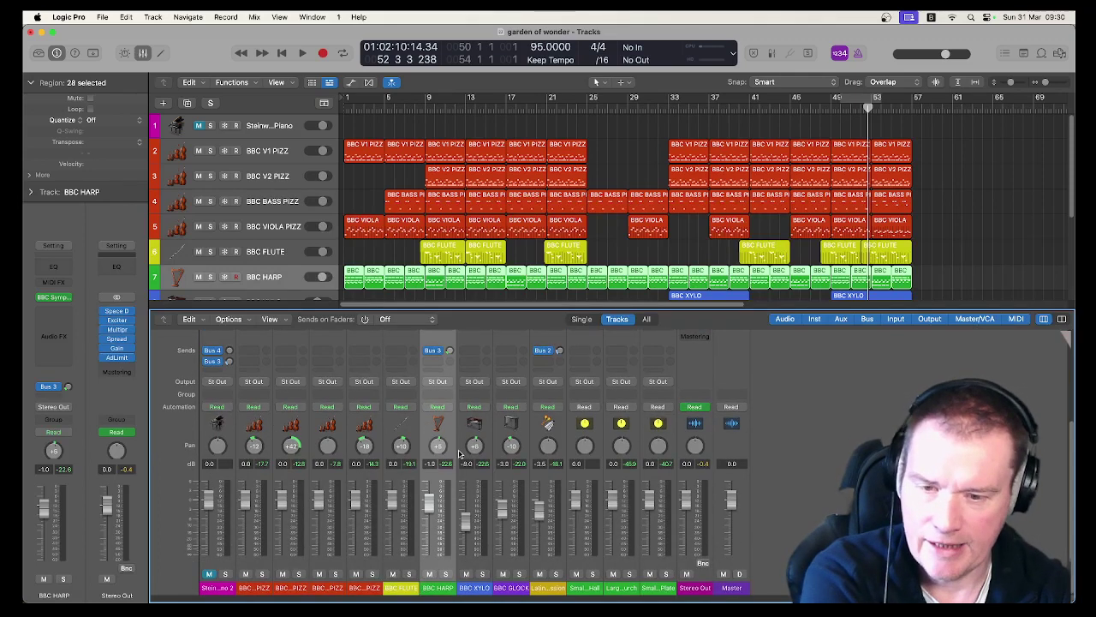
scroll(426, 446, "up", 3)
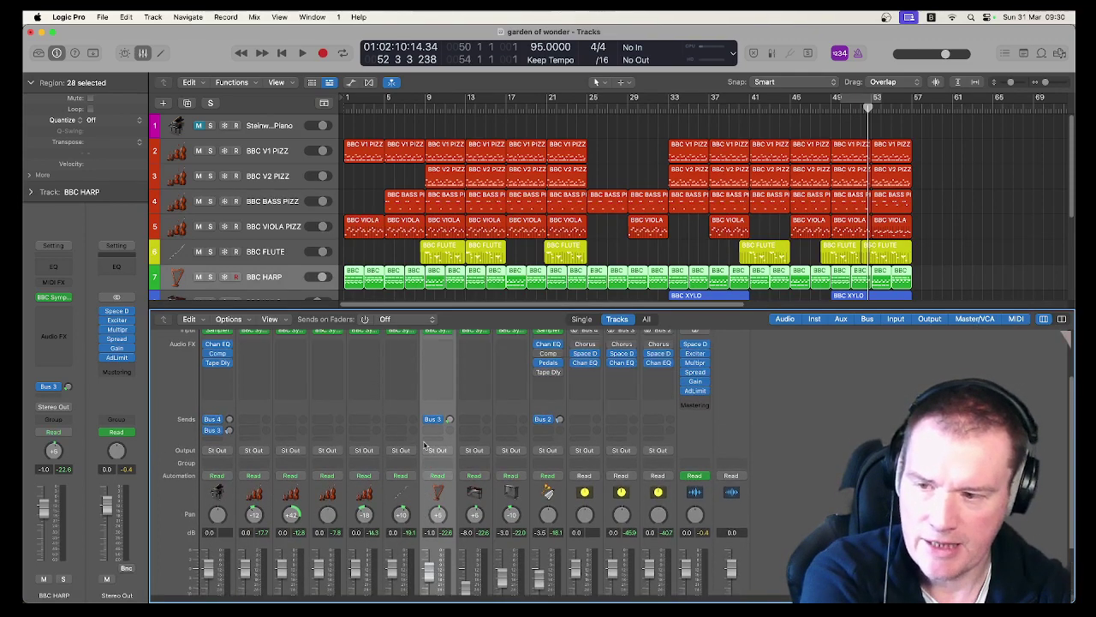
Inspect the Space Designer and Exciter plug-ins on the Stereo Out channel, closing each window after viewing it
left_click(116, 313)
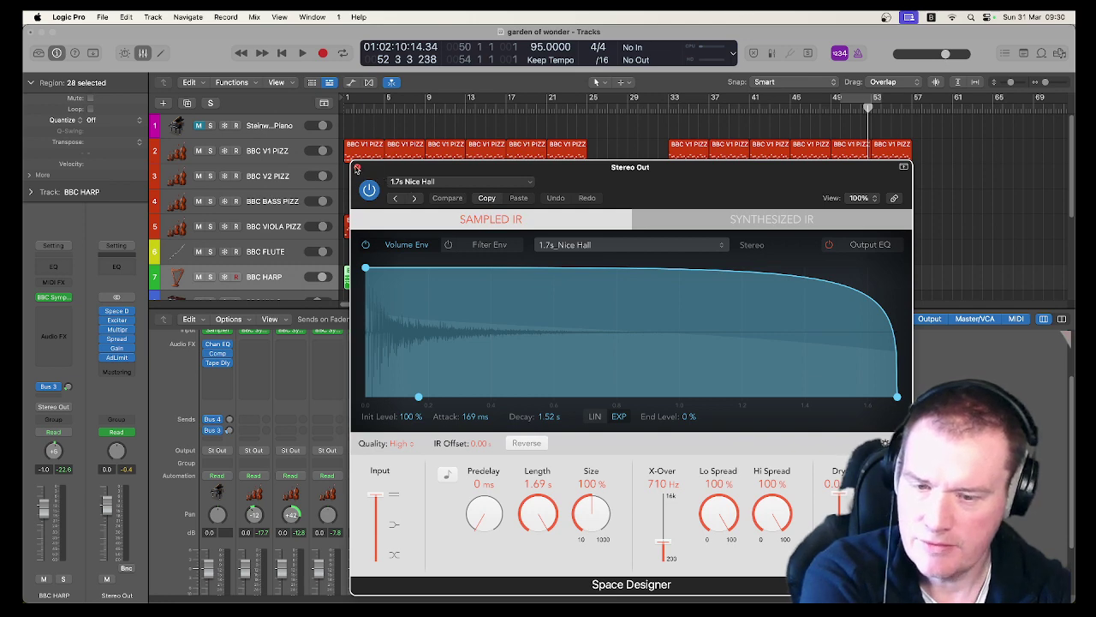
left_click(358, 167)
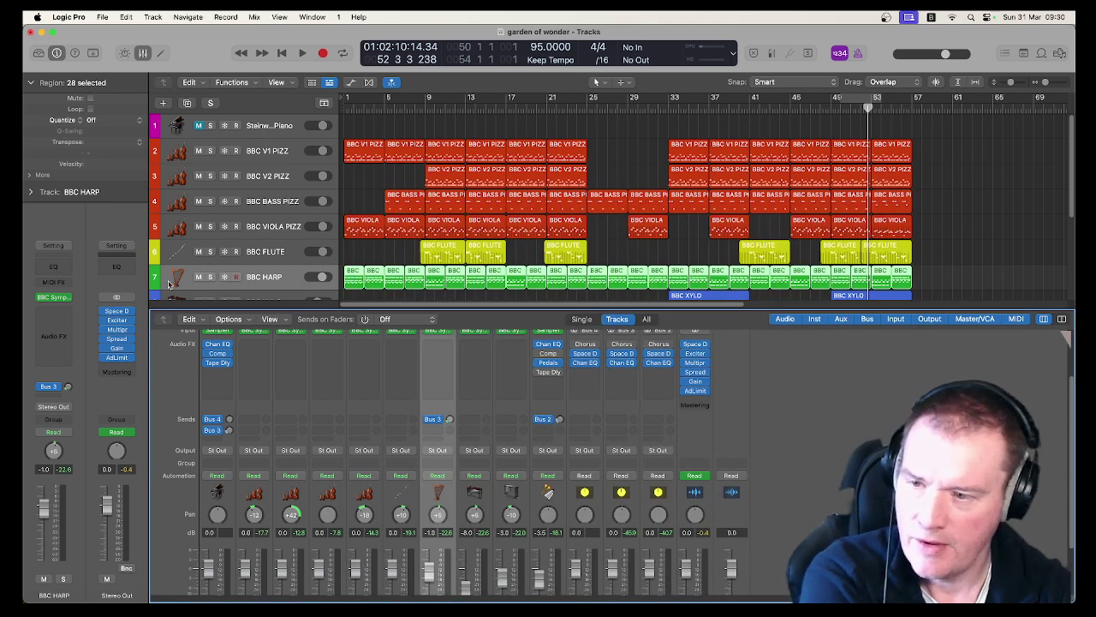
left_click(117, 320)
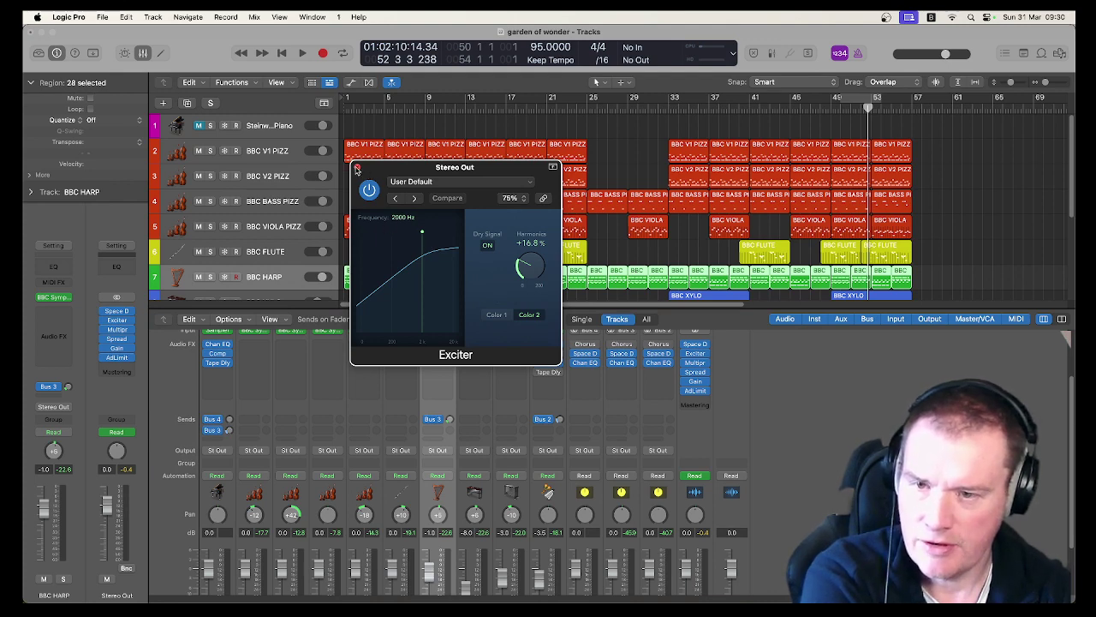
left_click(358, 167)
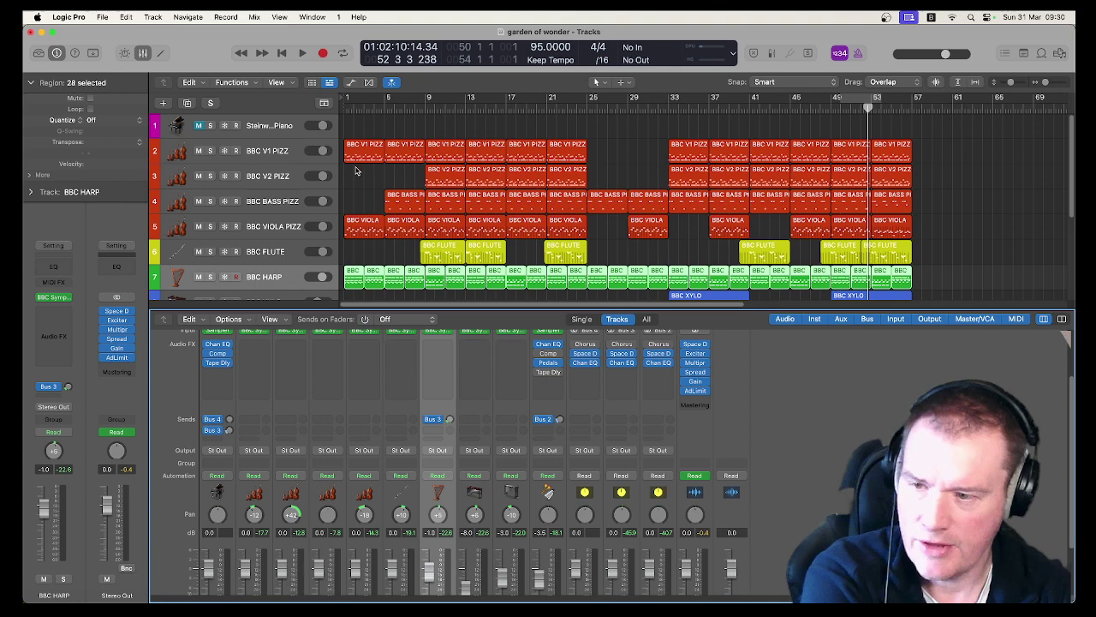
Inspect the Multipressor, Stereo Spread and Gain plug-ins on the Stereo Out channel in turn, closing each window after viewing it
left_click(117, 331)
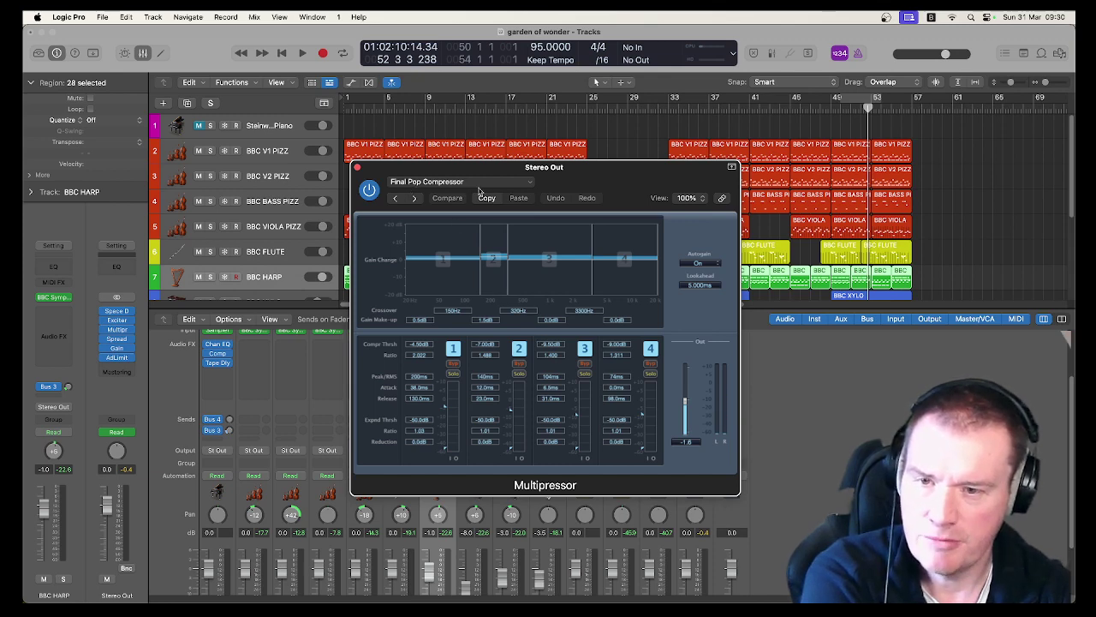
left_click(357, 168)
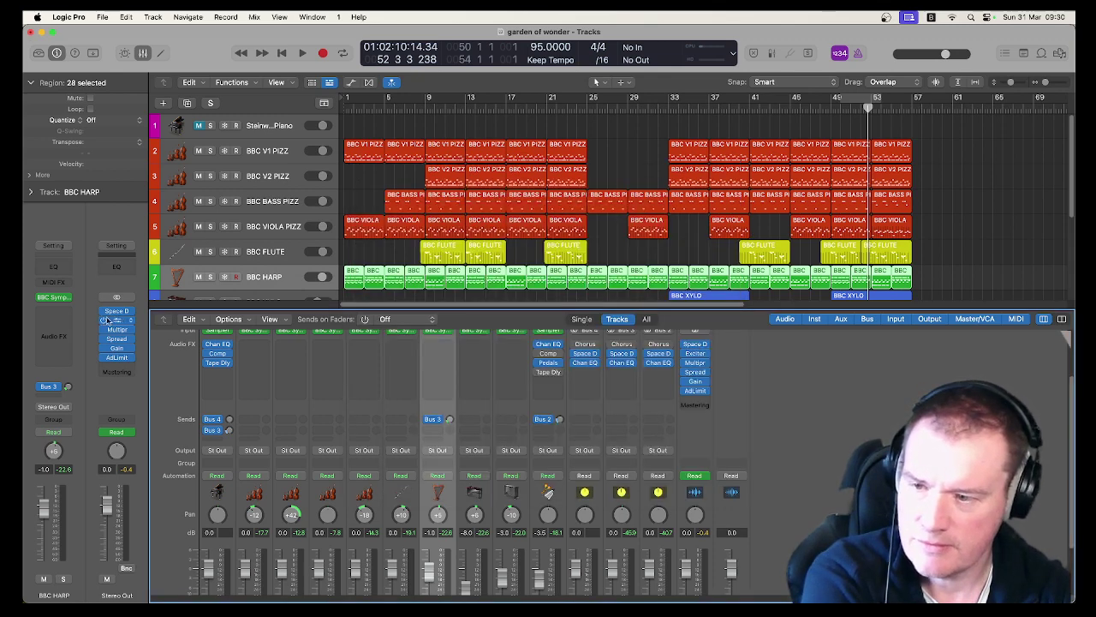
left_click(118, 339)
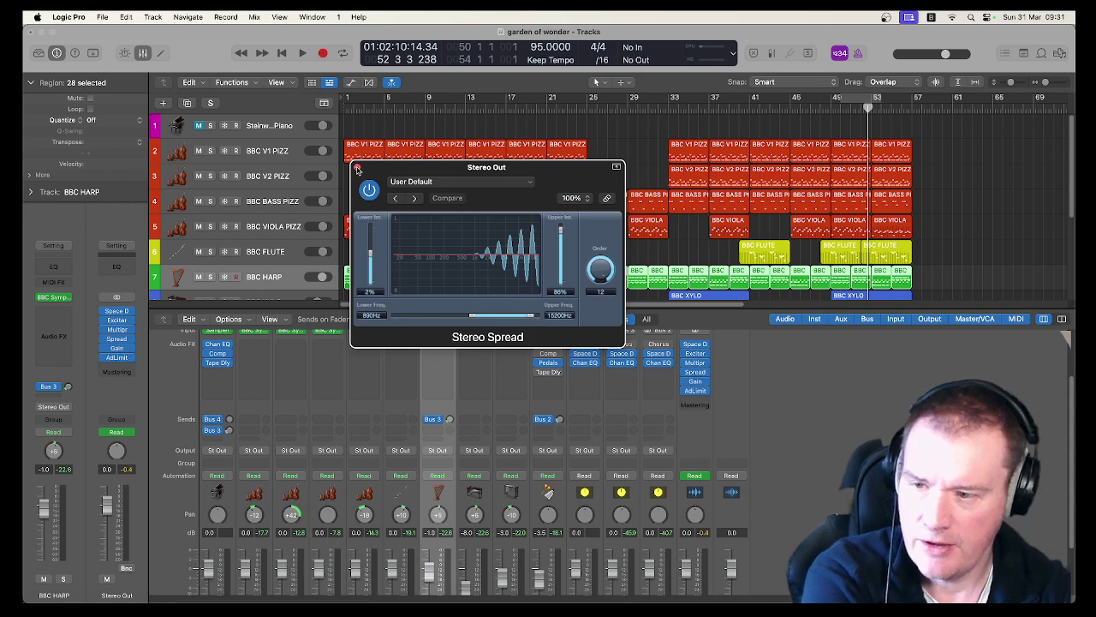
left_click(358, 169)
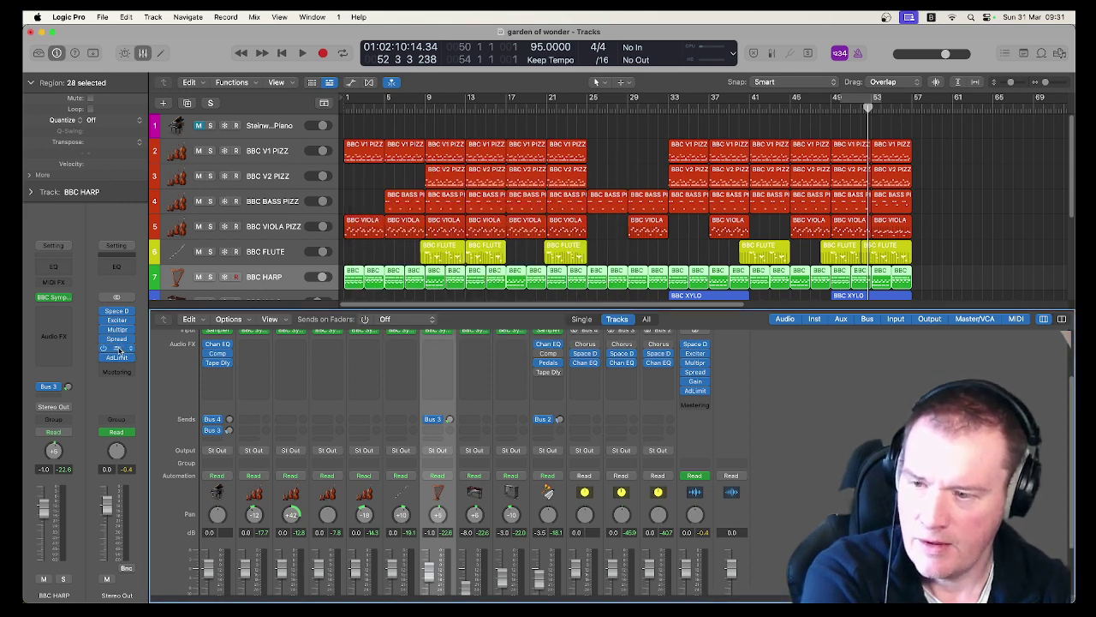
left_click(120, 349)
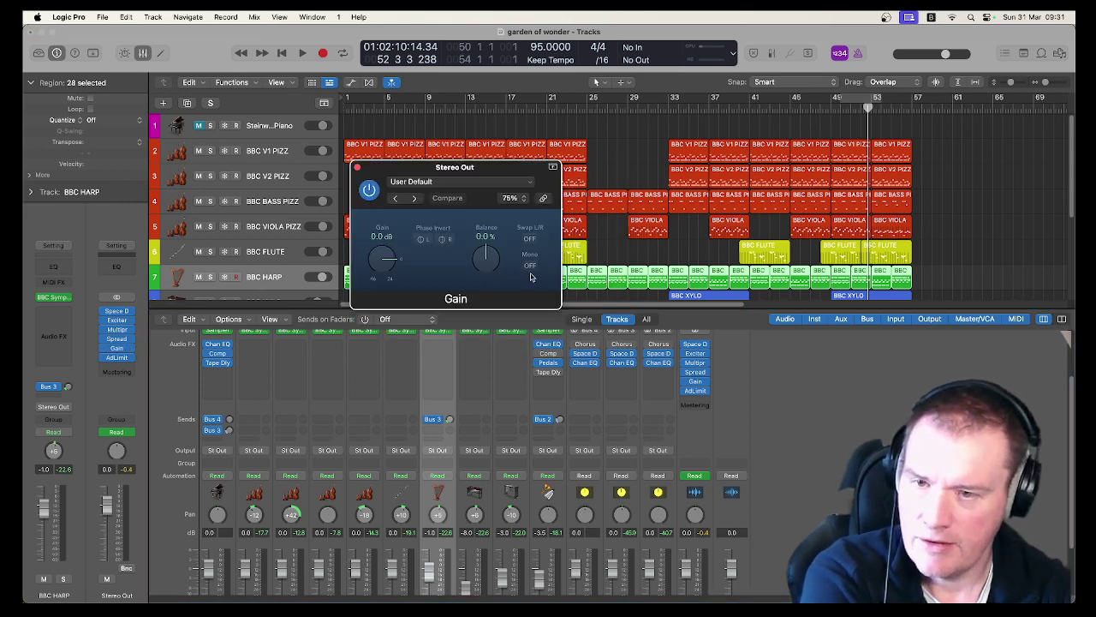
left_click(358, 168)
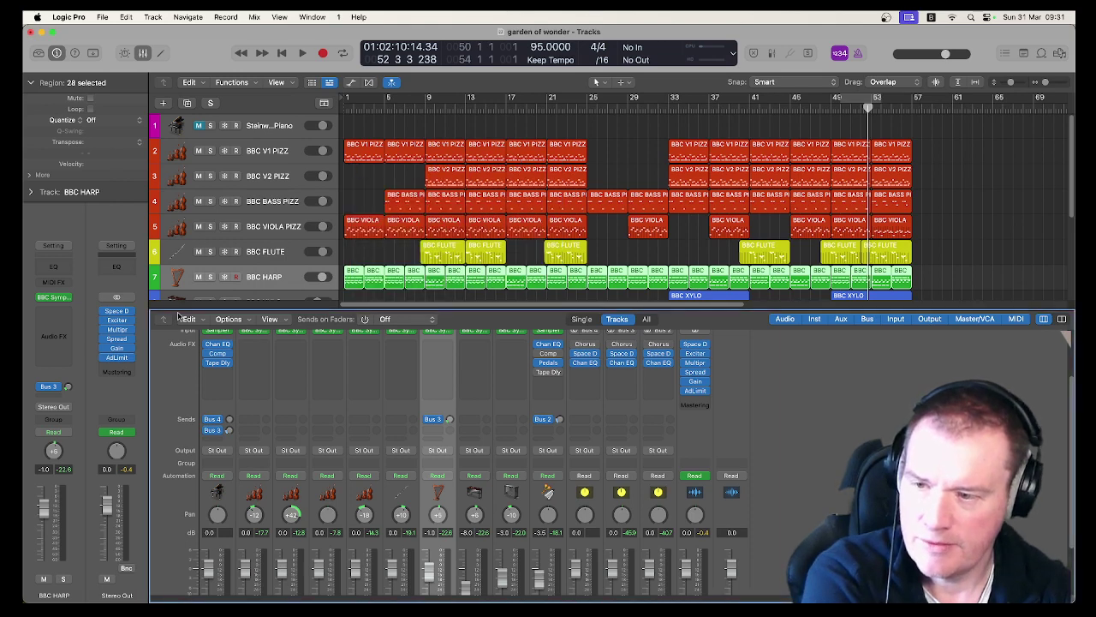
Set the Out Ceiling of the Adaptive Limiter on the Stereo Out channel to -1.0 dB and close the plug-in window
left_click(118, 357)
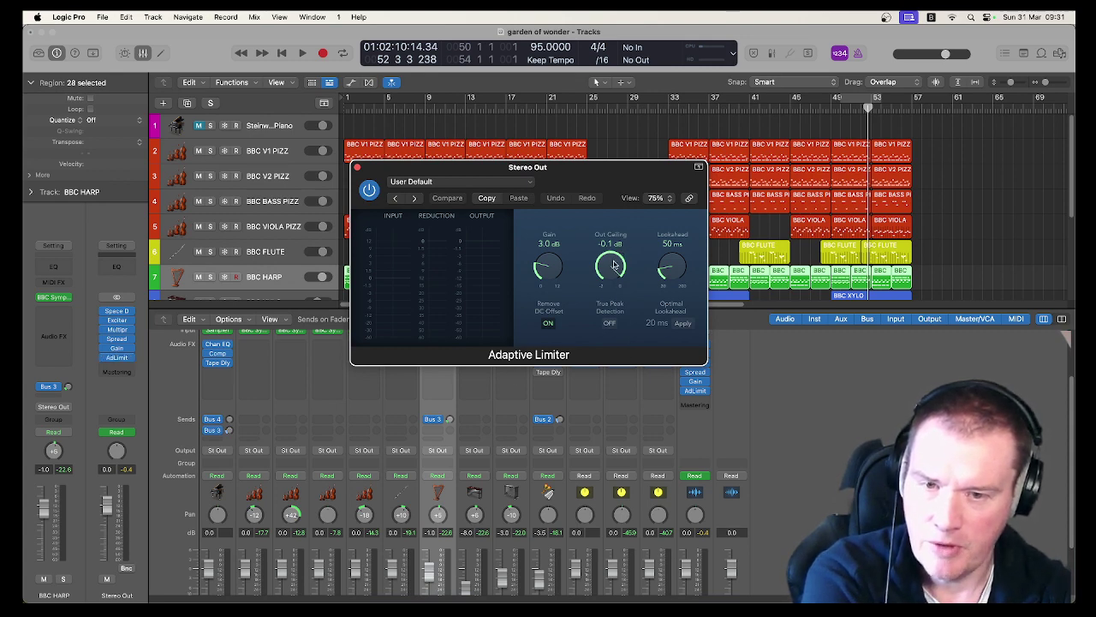
scroll(613, 266, "down", 3)
left_click_drag(612, 293, 614, 336)
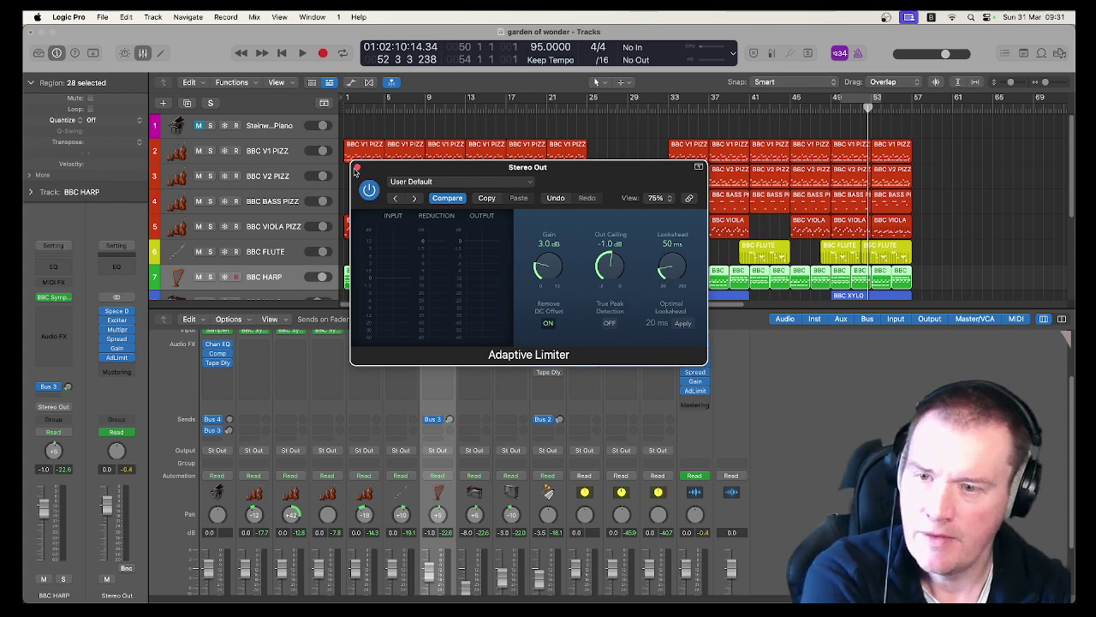
left_click(356, 169)
Select the first BBC VIOLA PIZZ region and show the lower tracks of the arrangement down to Latin
left_click(359, 236)
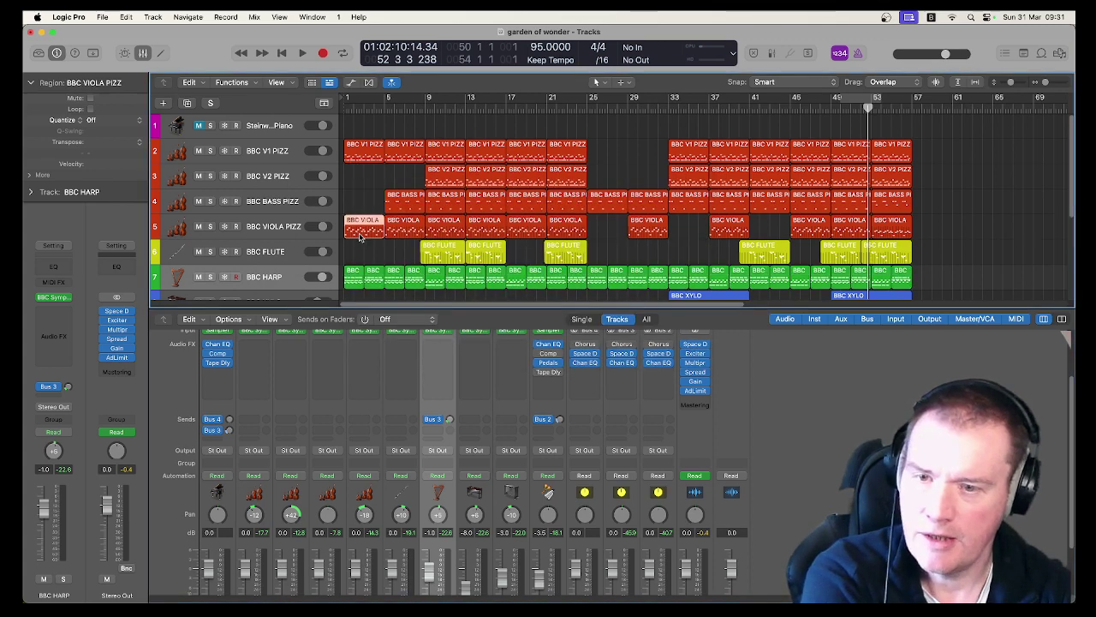
scroll(360, 238, "down", 3)
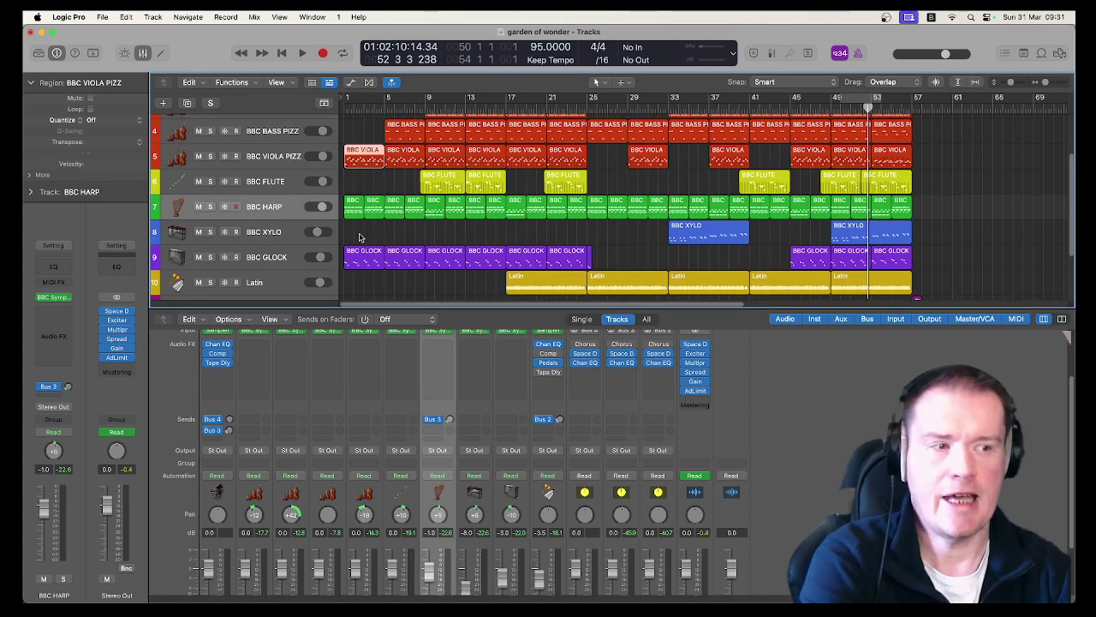